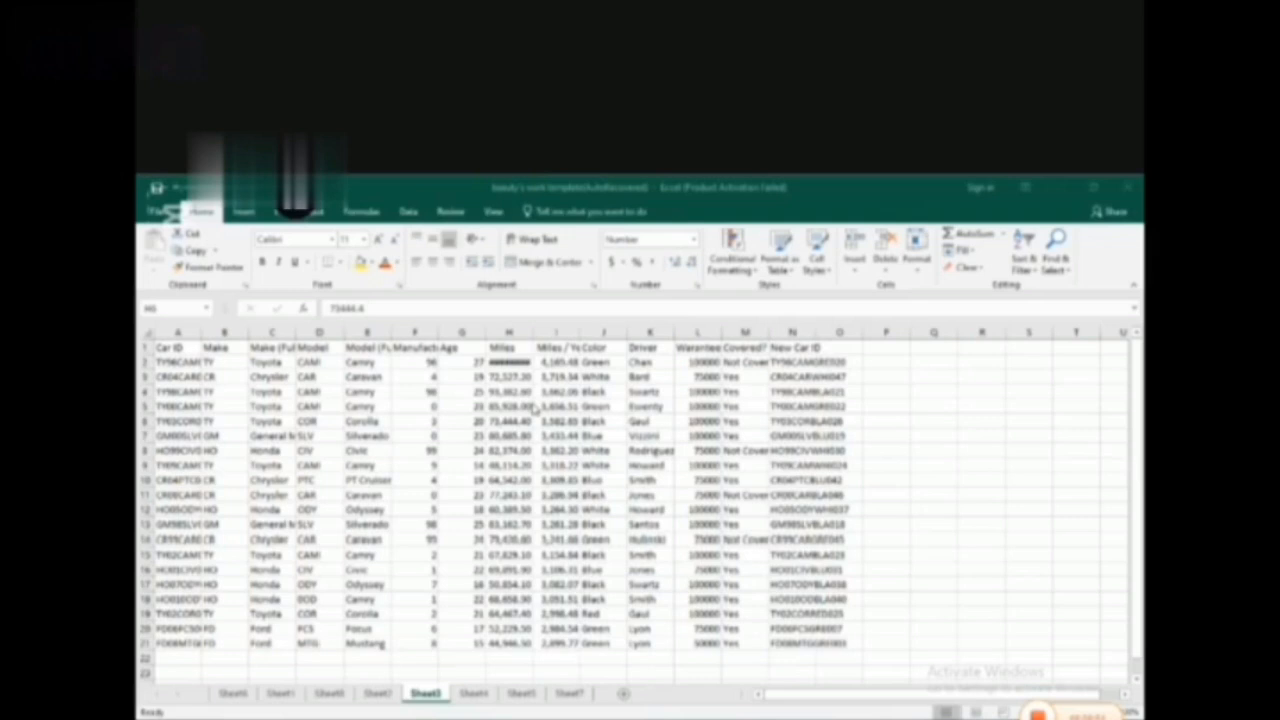
Create a PivotTable from the car data table on a new worksheet
left_click(518, 420)
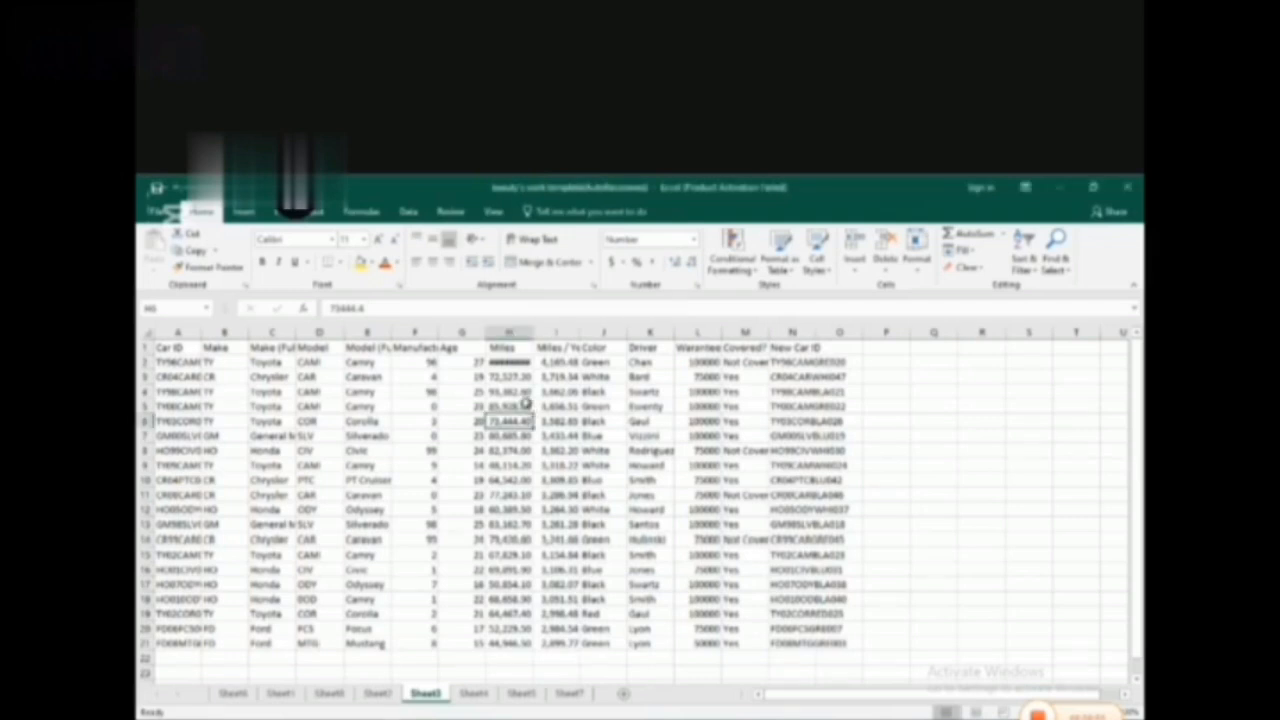
left_click(248, 214)
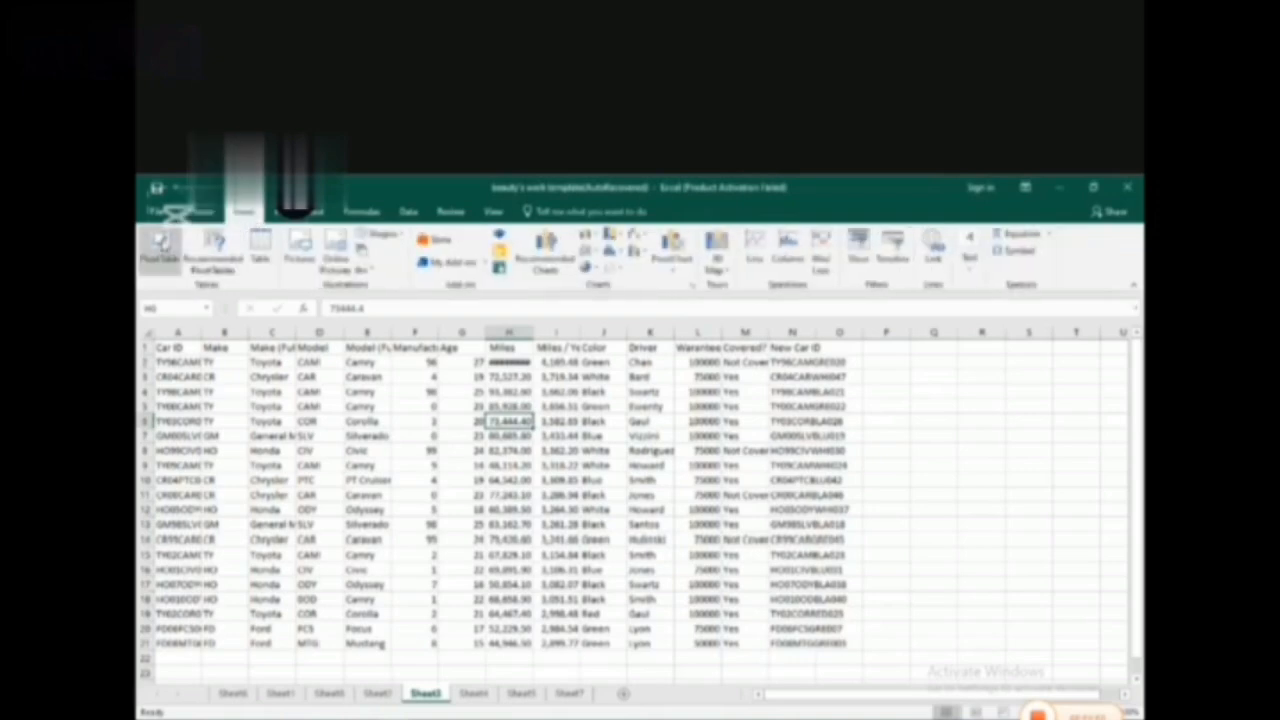
left_click(160, 245)
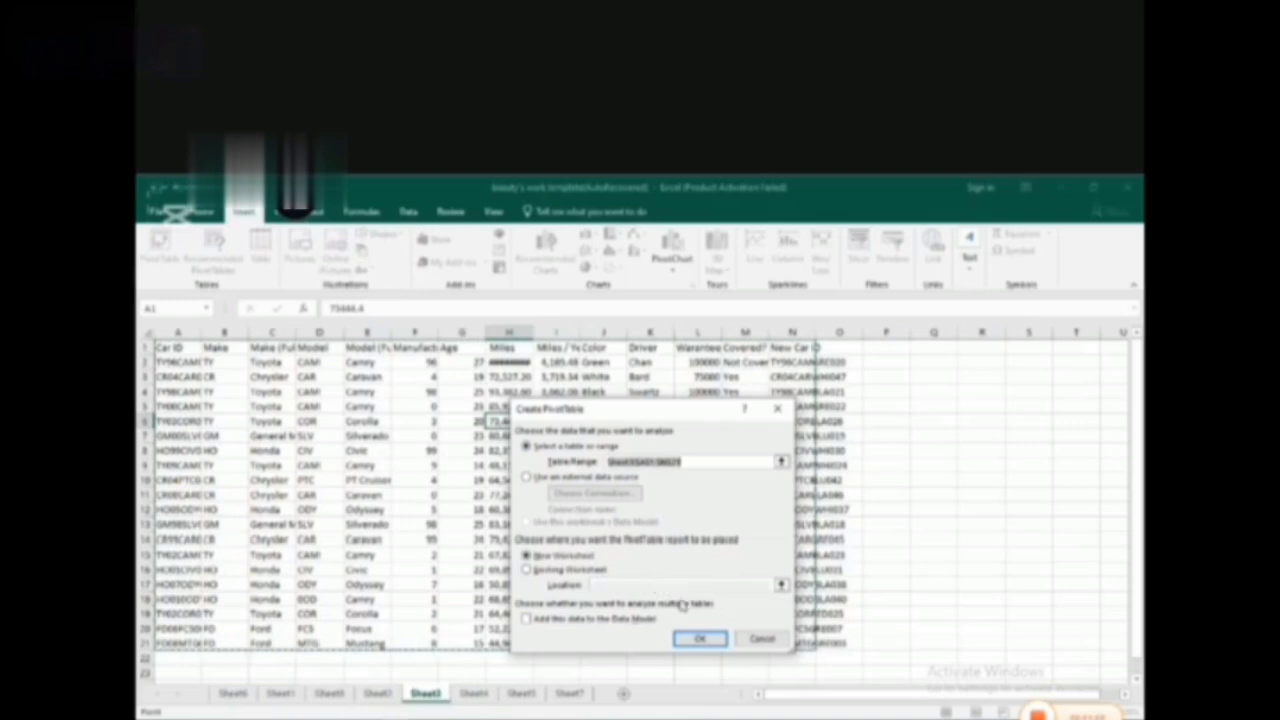
left_click(700, 638)
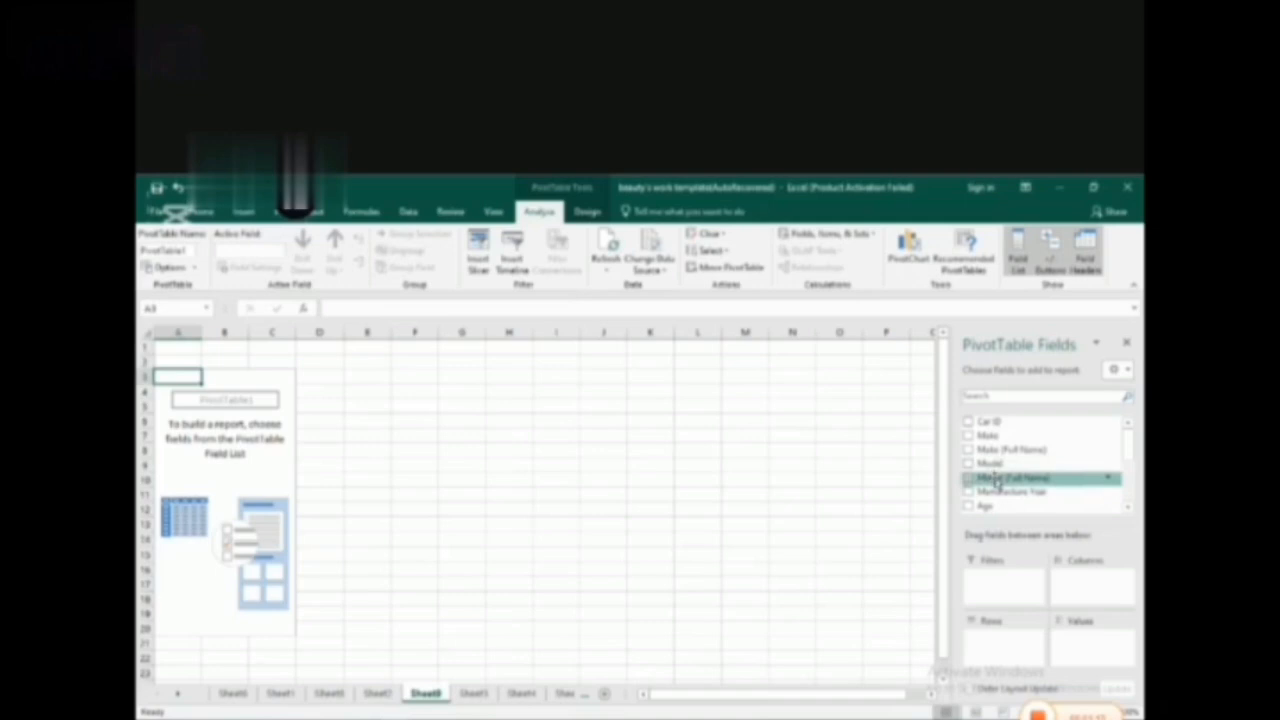
Add Model (Full Name) to the PivotTable's rows and Manufacture Year to its values
left_click_drag(996, 481, 1004, 645)
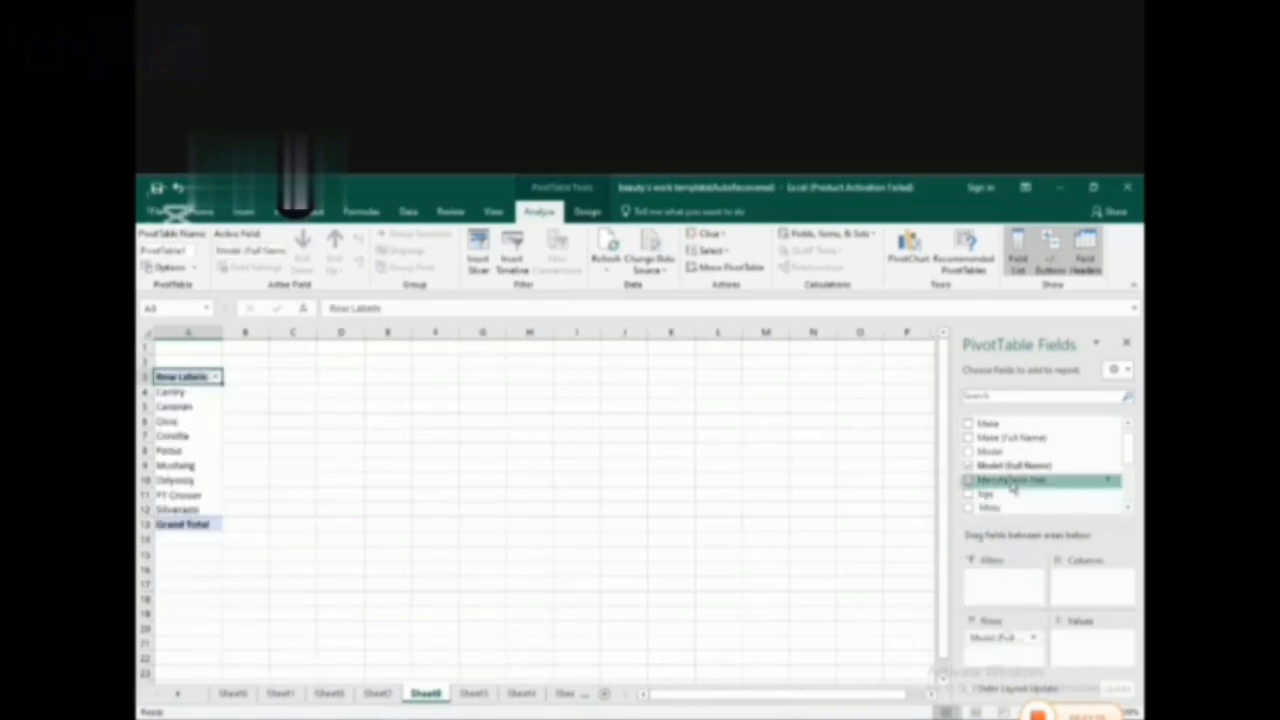
left_click_drag(1010, 479, 1090, 652)
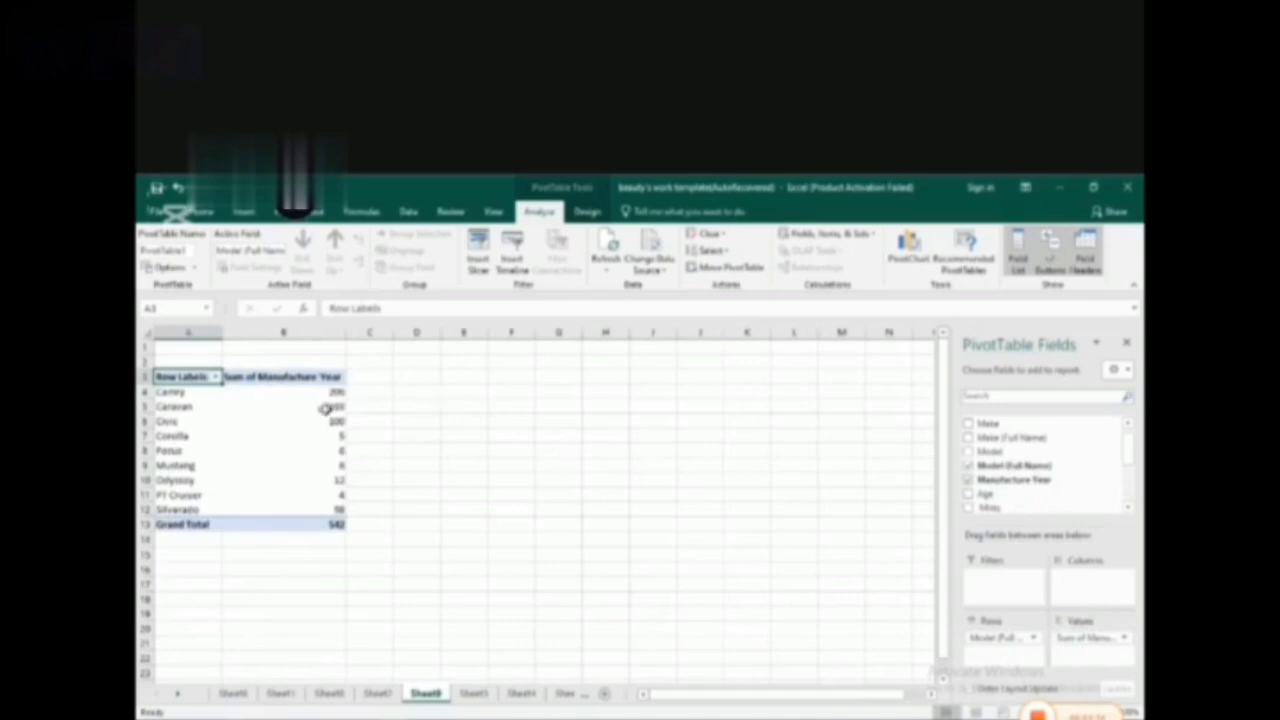
Insert a clustered column PivotChart from the PivotTable and hide all field buttons on the chart
mouse_move(324, 408)
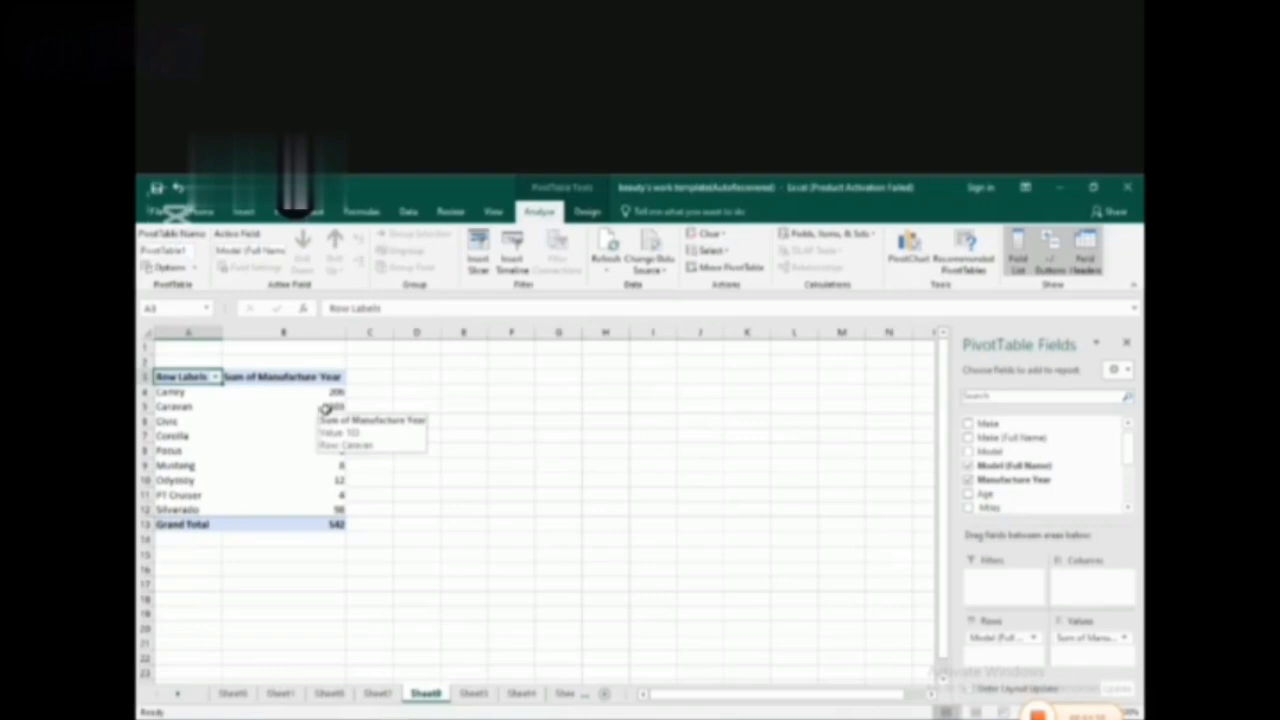
left_click(329, 409)
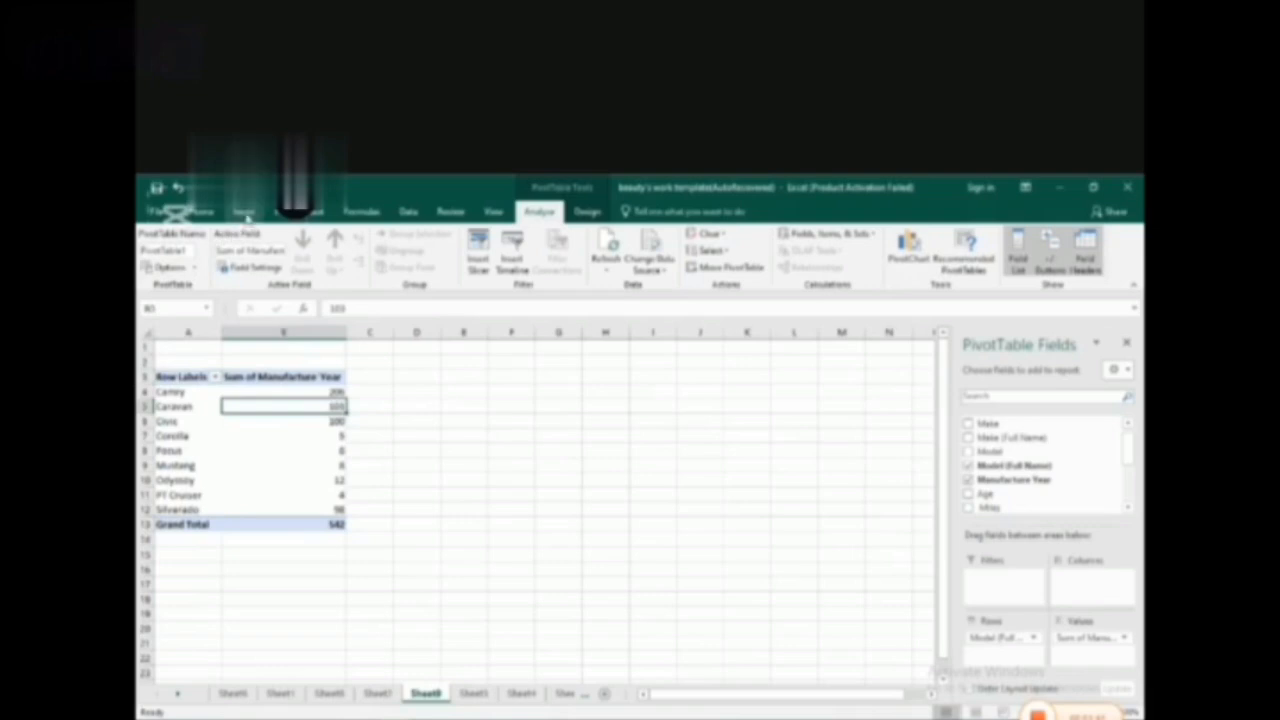
left_click(244, 212)
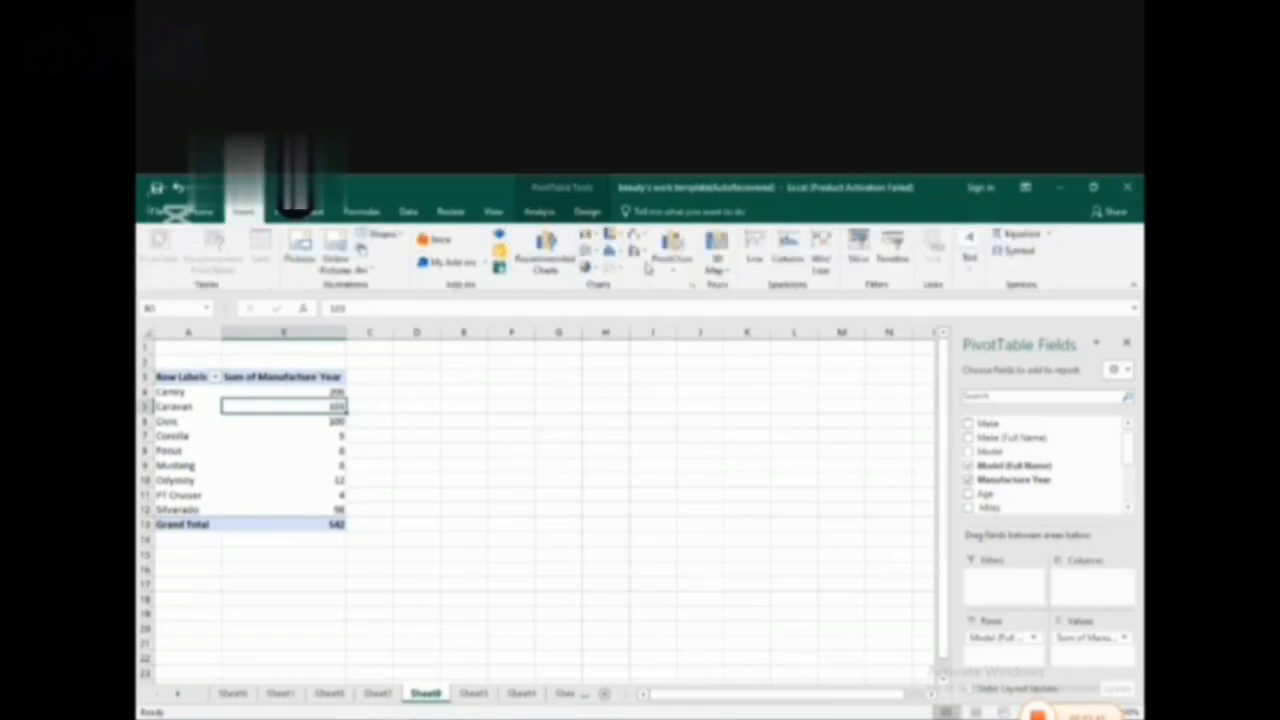
left_click(562, 267)
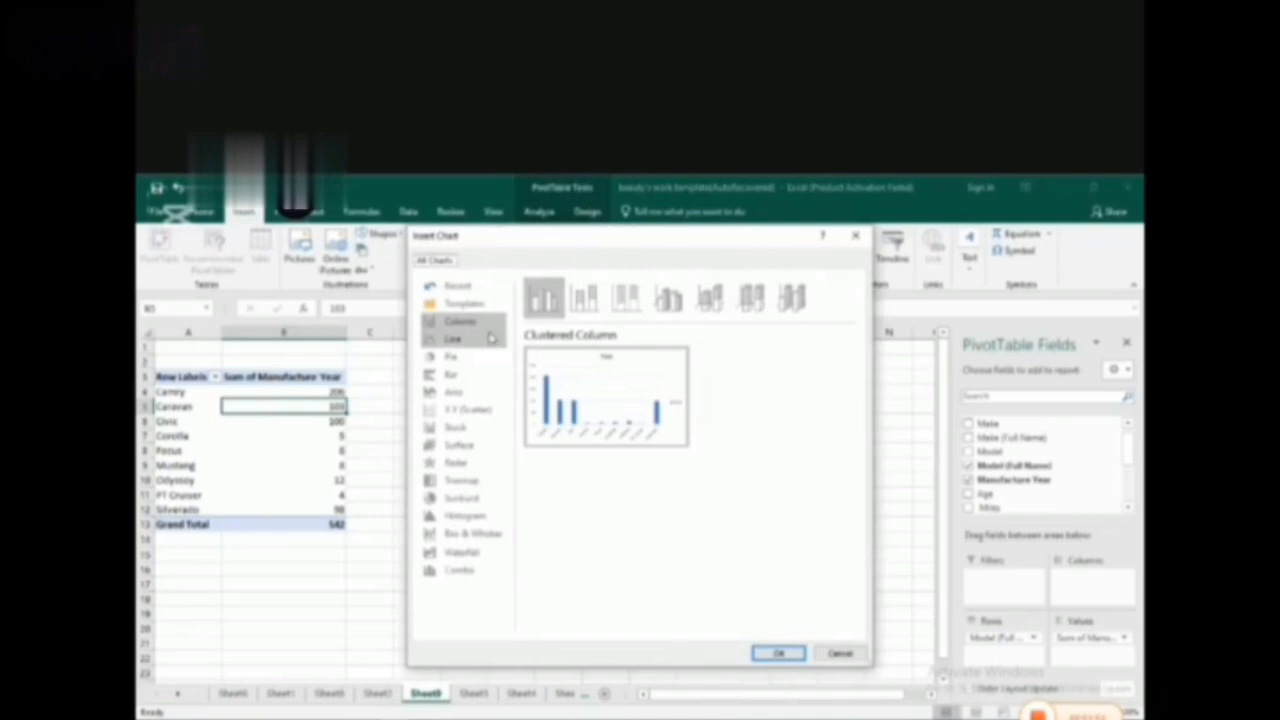
mouse_move(577, 383)
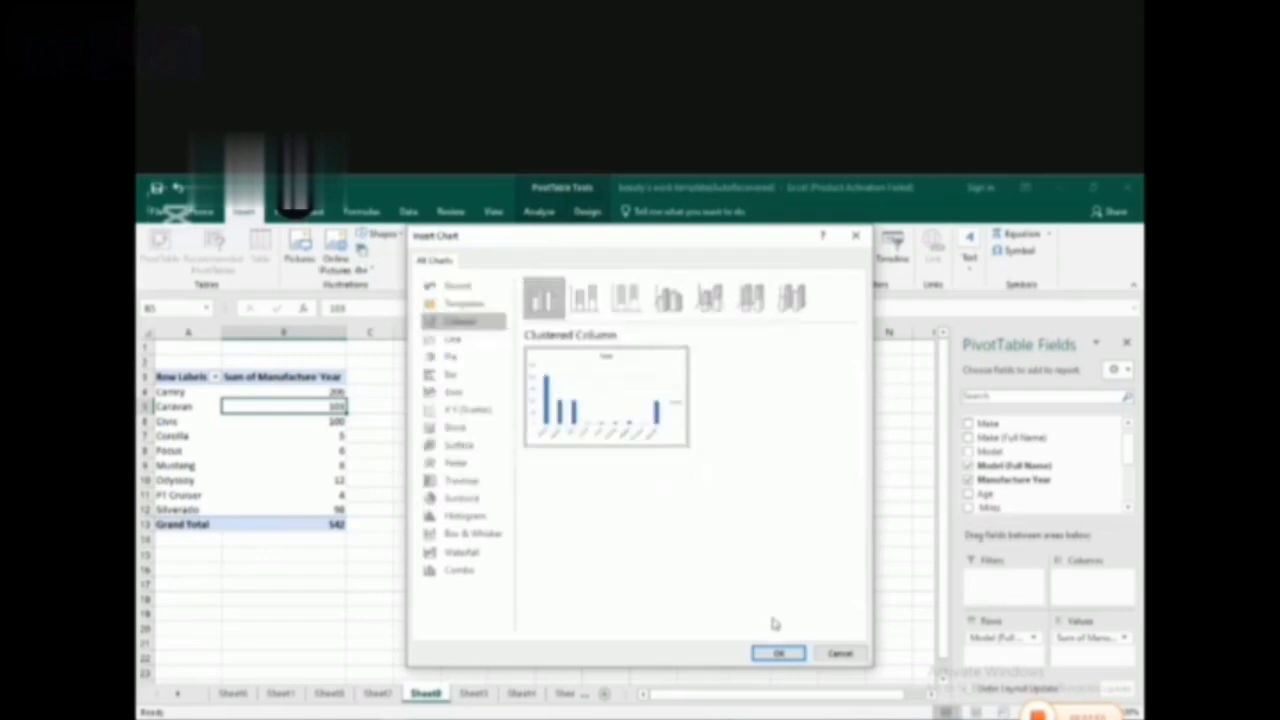
left_click(777, 653)
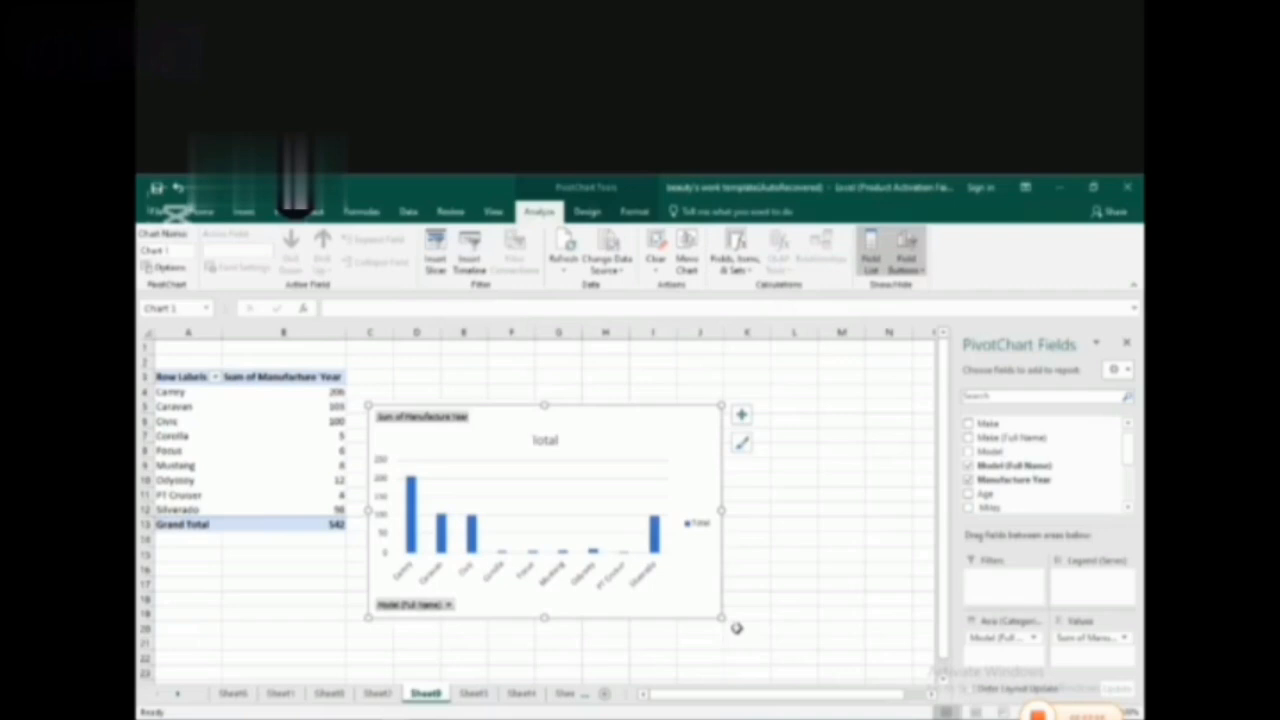
right_click(437, 422)
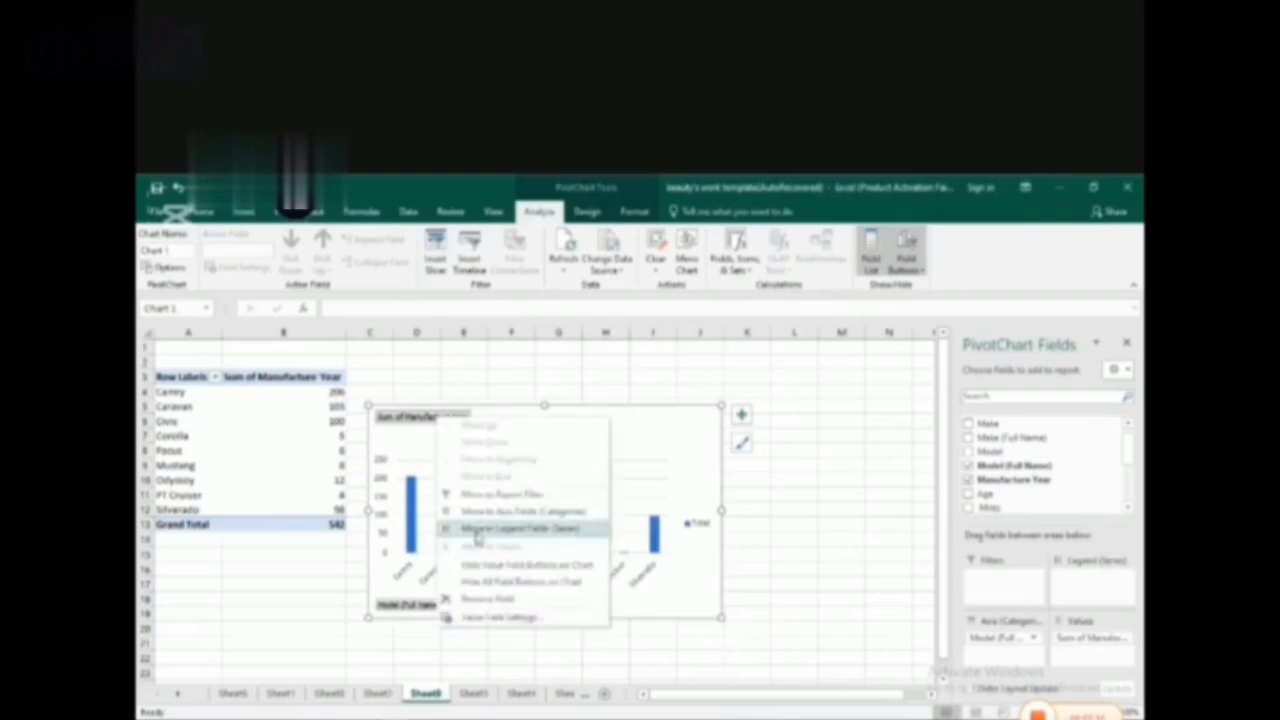
left_click(487, 582)
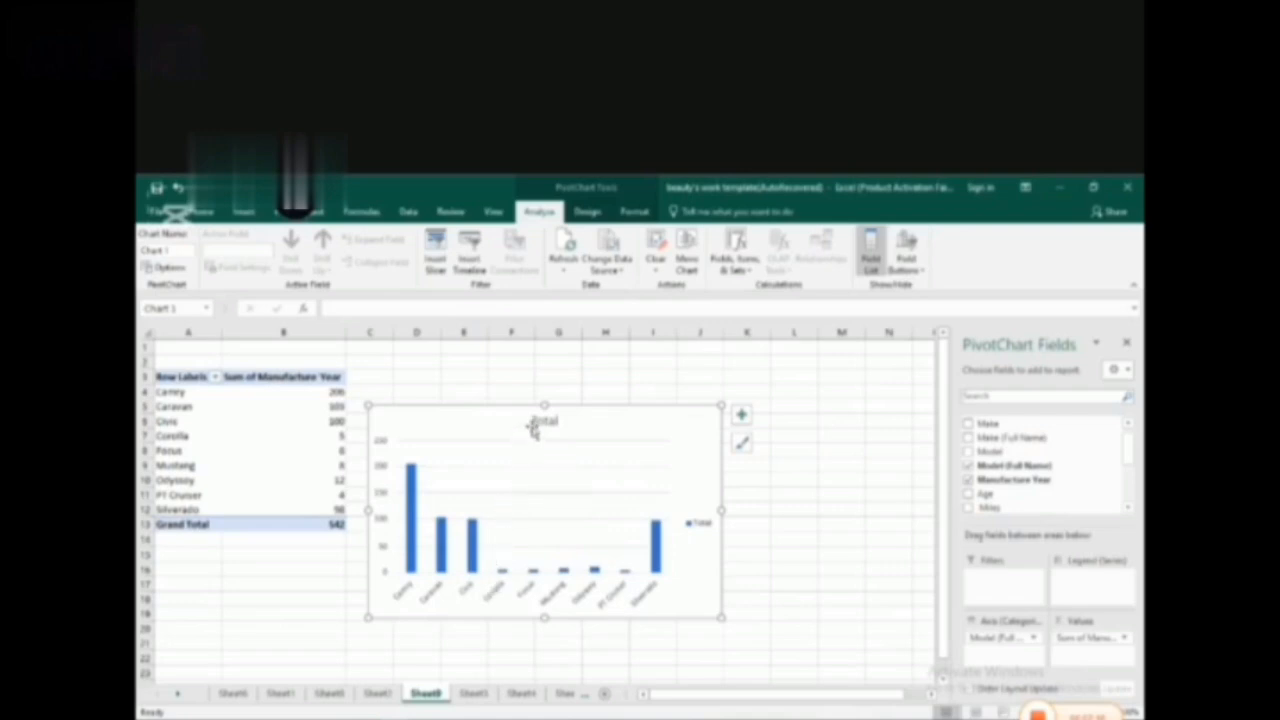
Replace the chart title with "Vehicle model / year of manufacture"
left_click(533, 422)
left_click(558, 421)
key("BackSpace")
key("BackSpace")
key("BackSpace")
key("BackSpace")
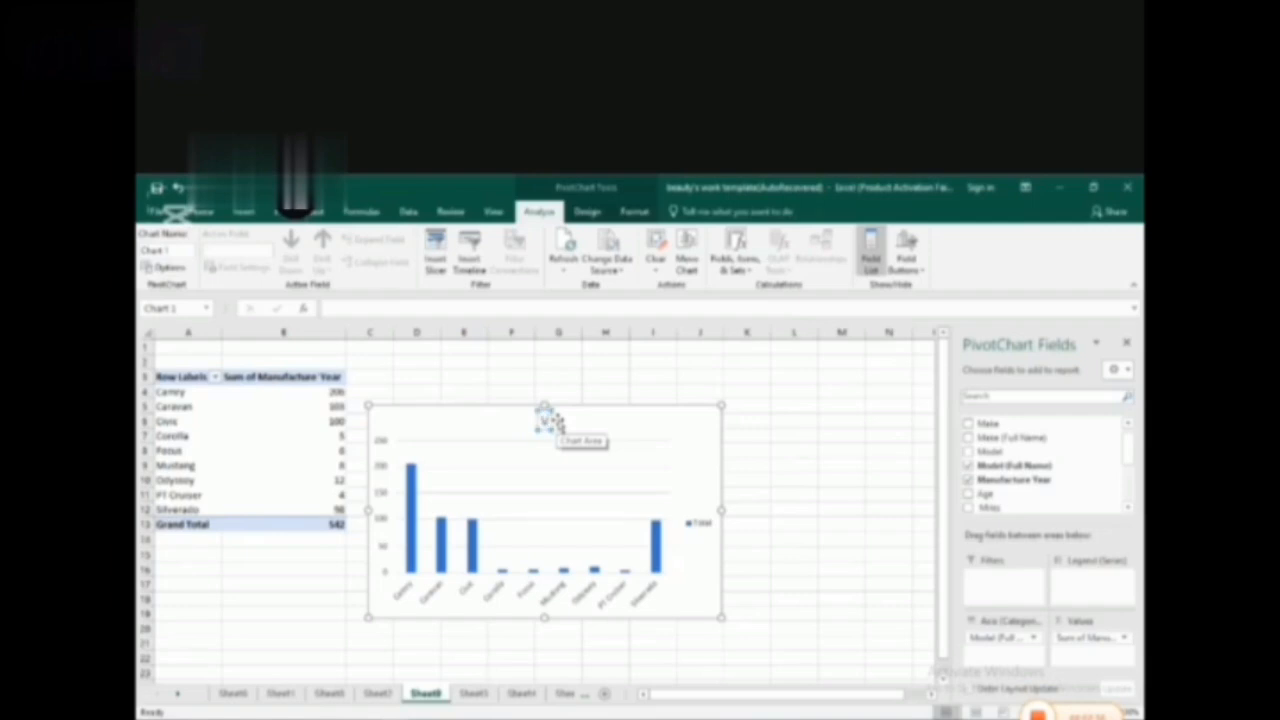
type("Vehiclee ")
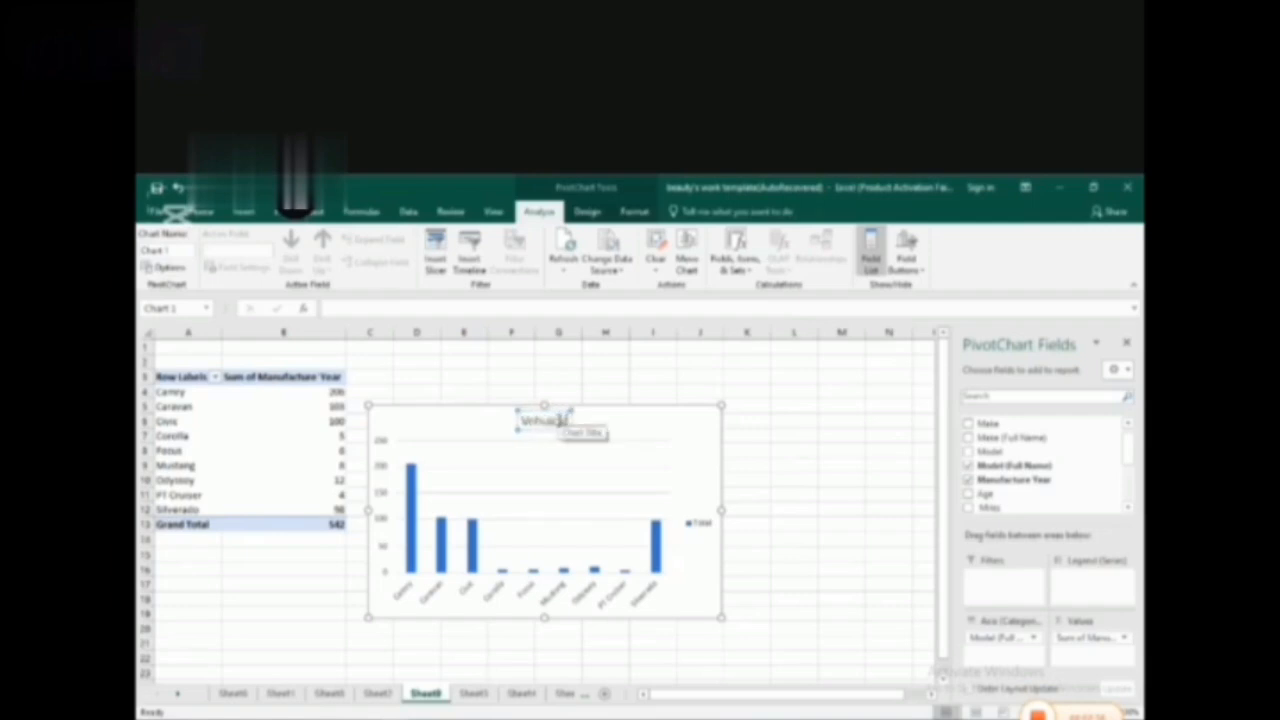
type("Li")
type("odel")
type(" (")
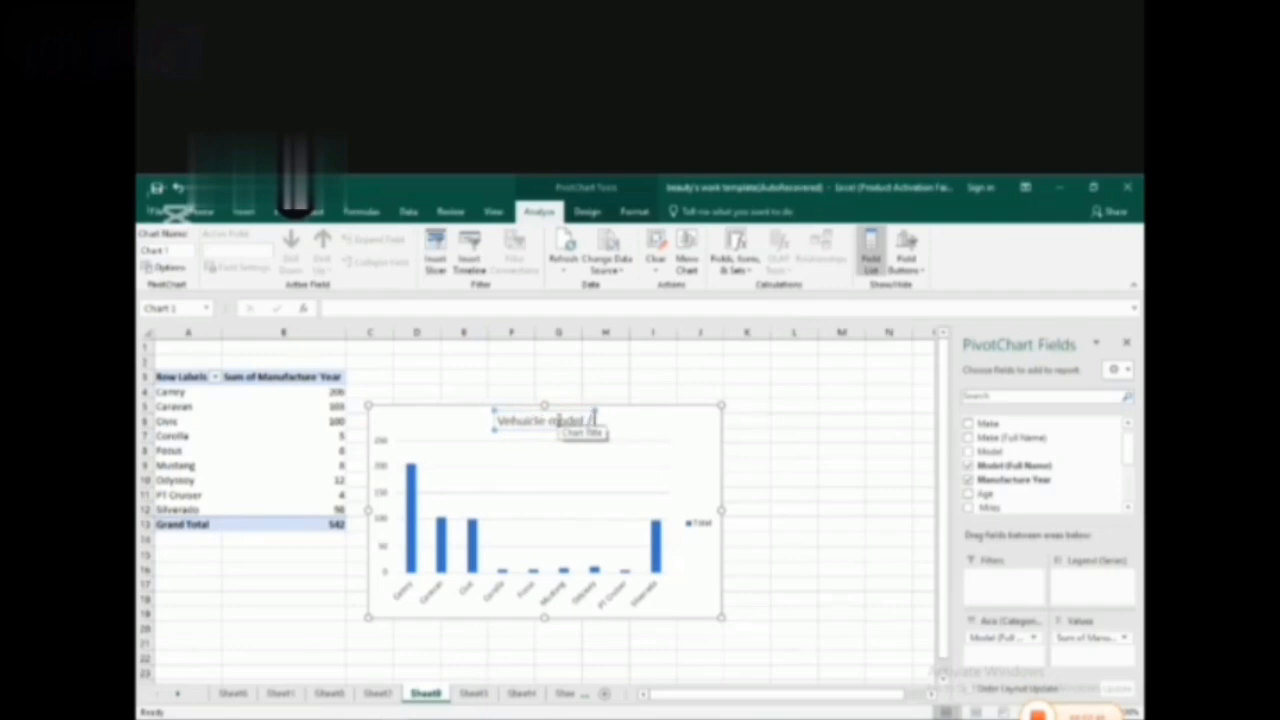
type(" year of man")
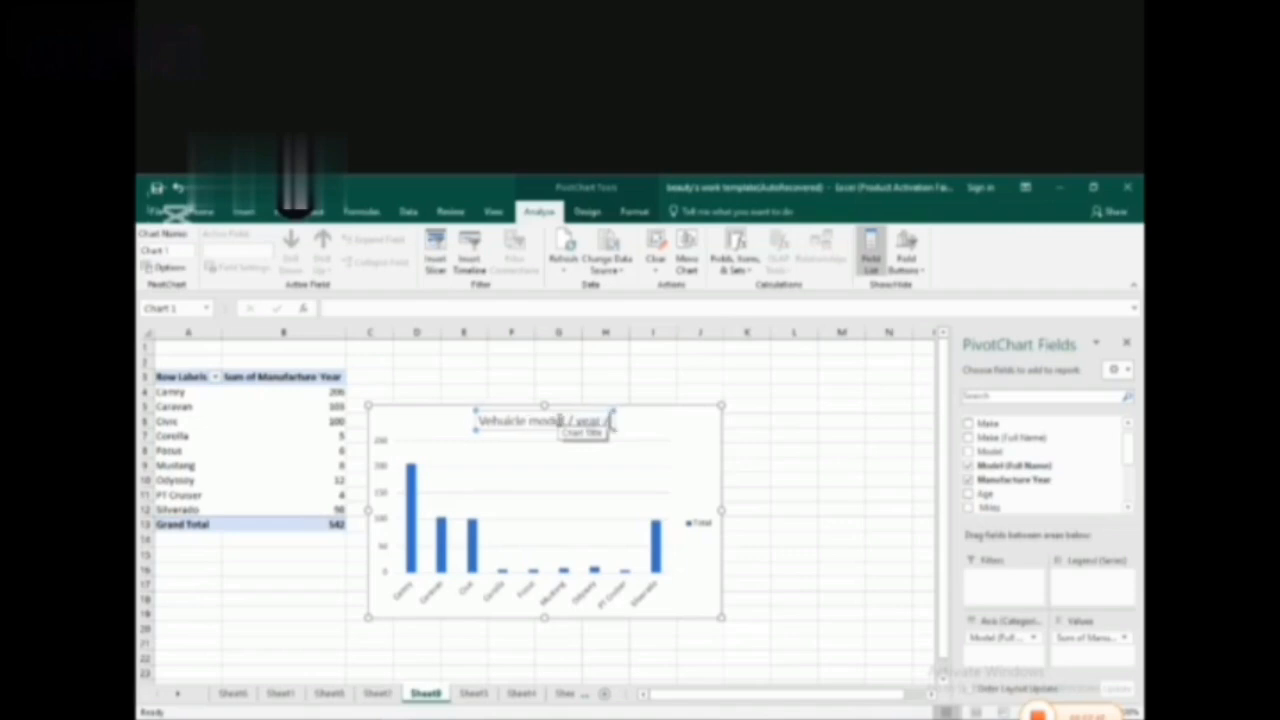
type("ufac")
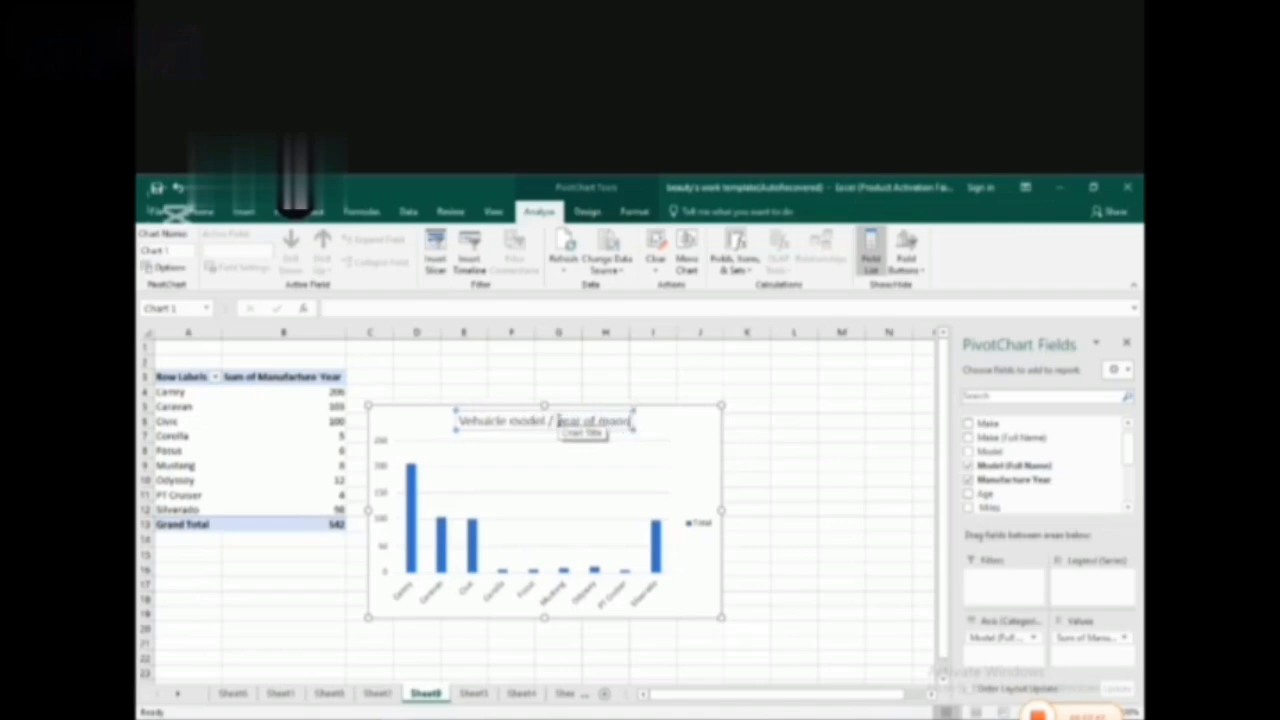
type("ture")
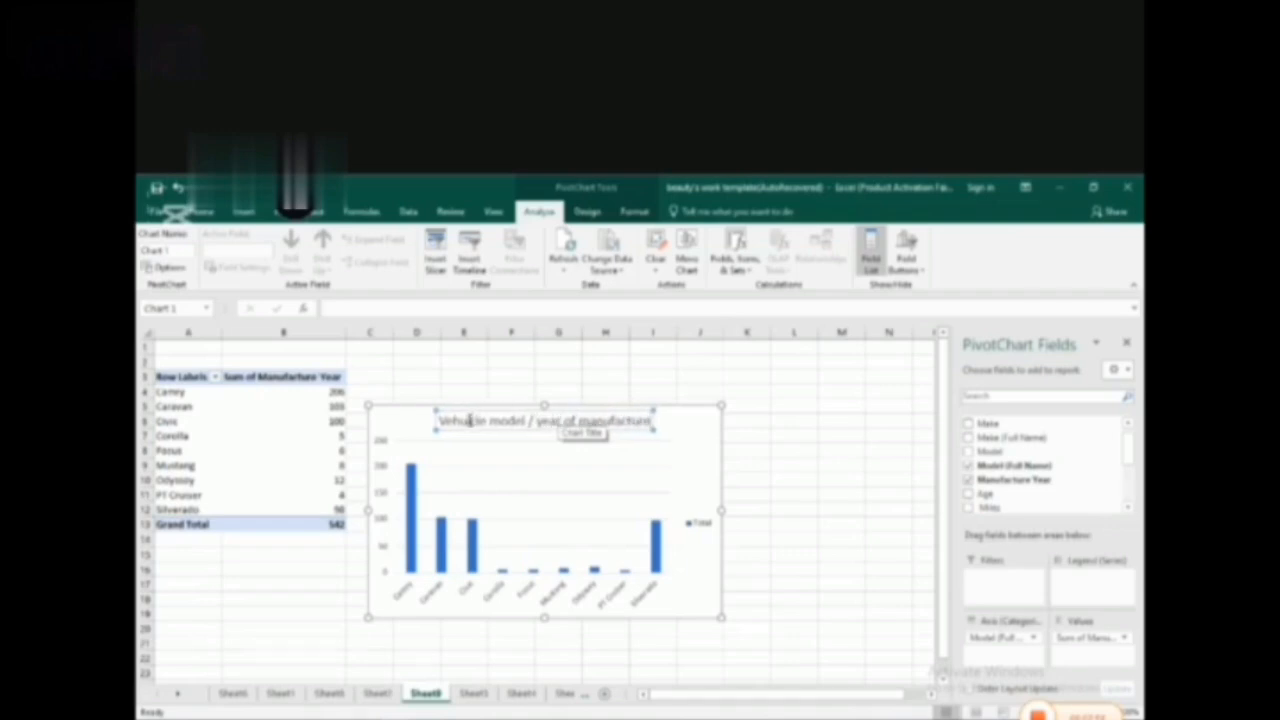
left_click(466, 421)
key("BackSpace")
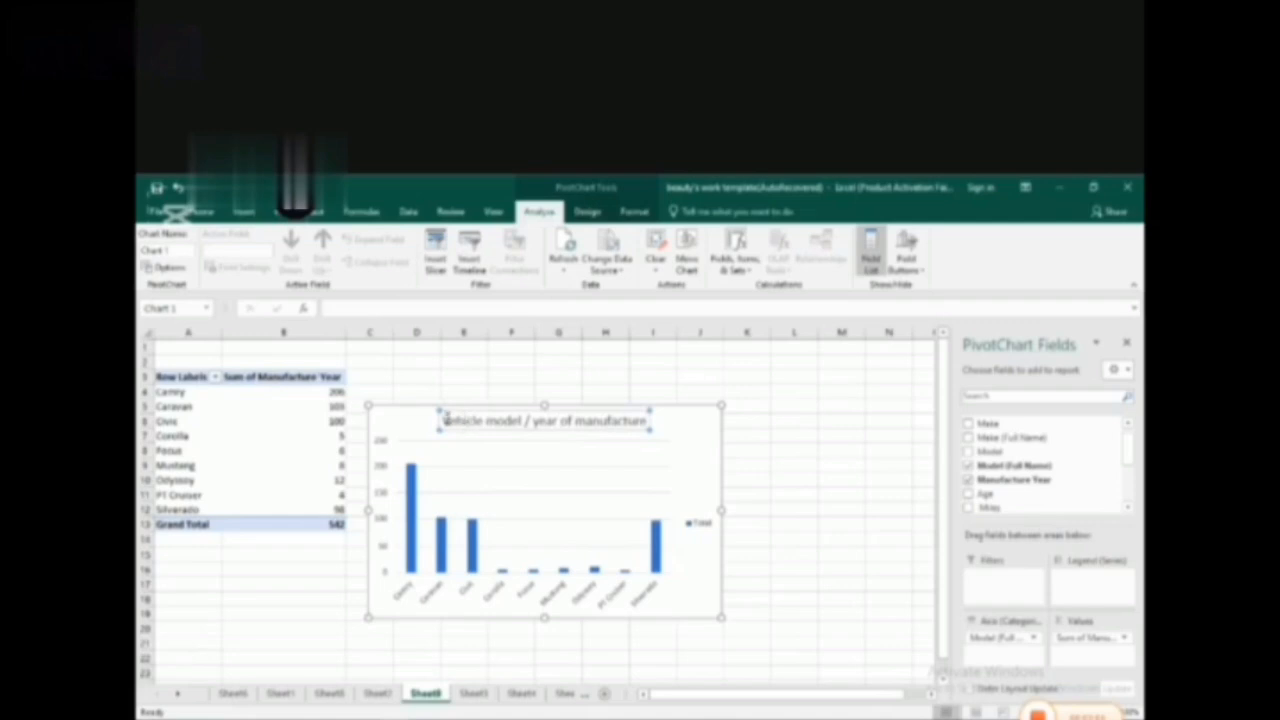
Format the chart title as bold blue text at font size 16
left_click_drag(446, 421, 633, 448)
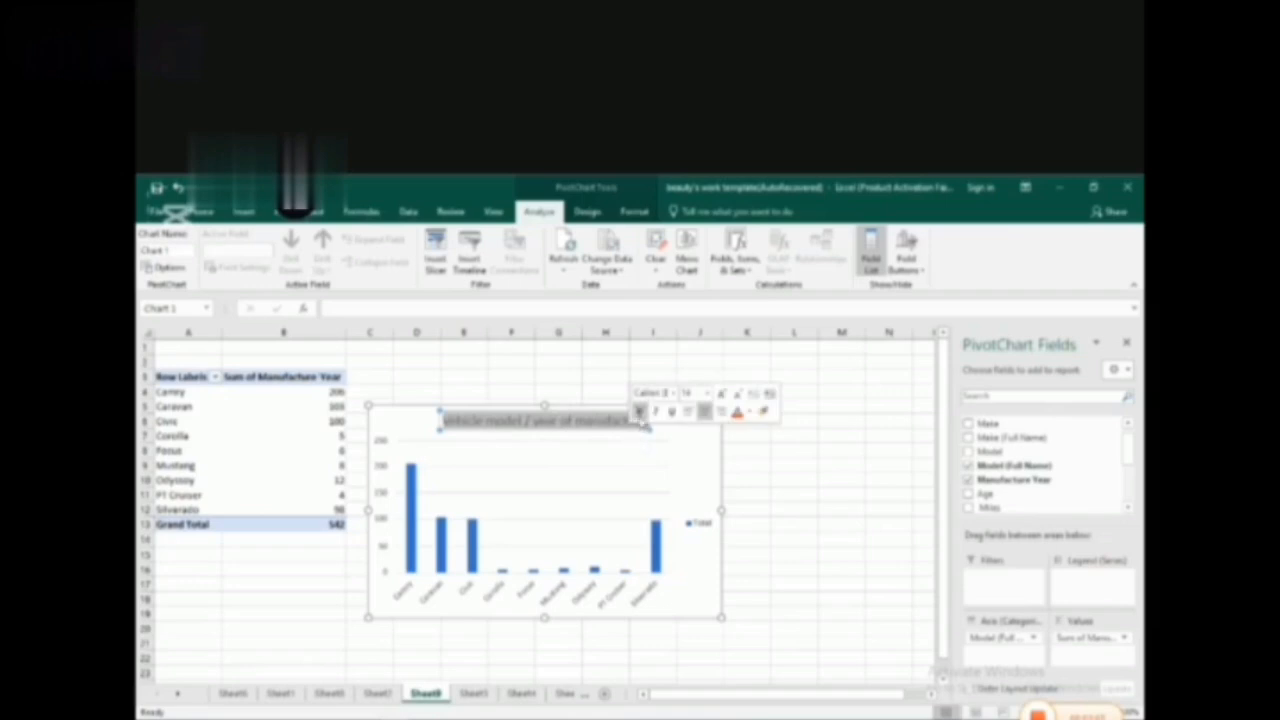
left_click(639, 411)
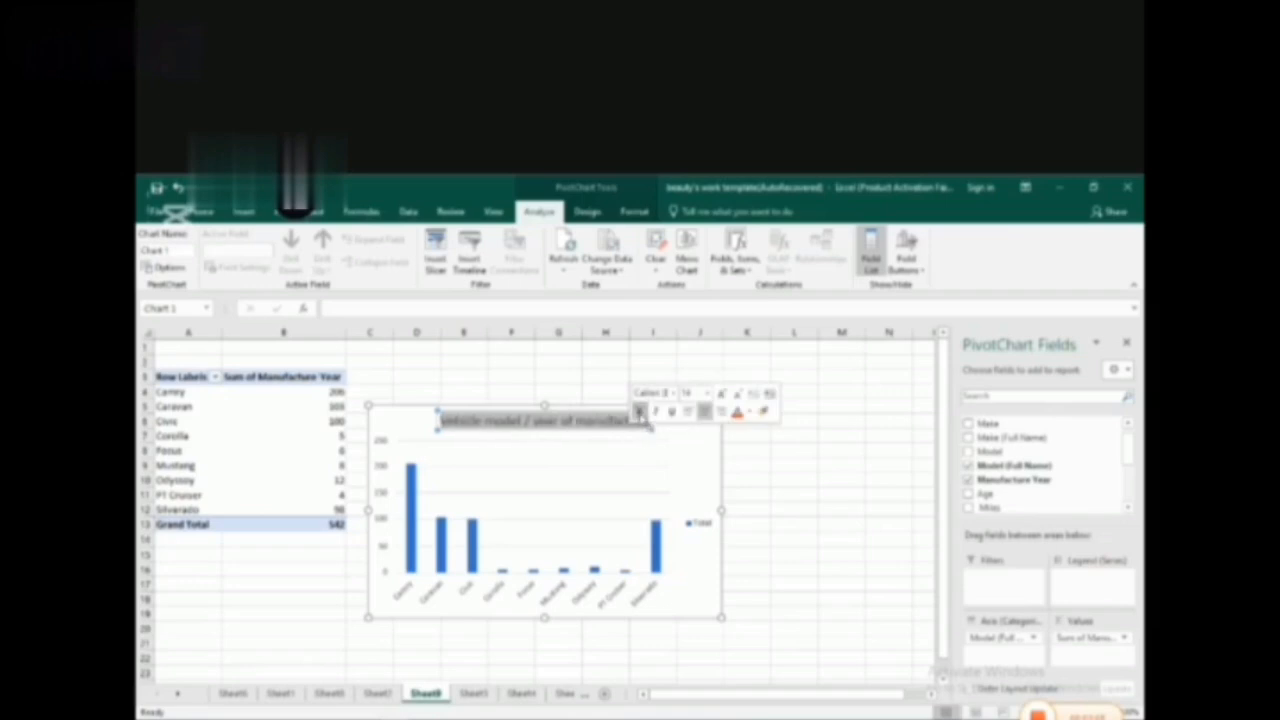
left_click(737, 415)
left_click(751, 418)
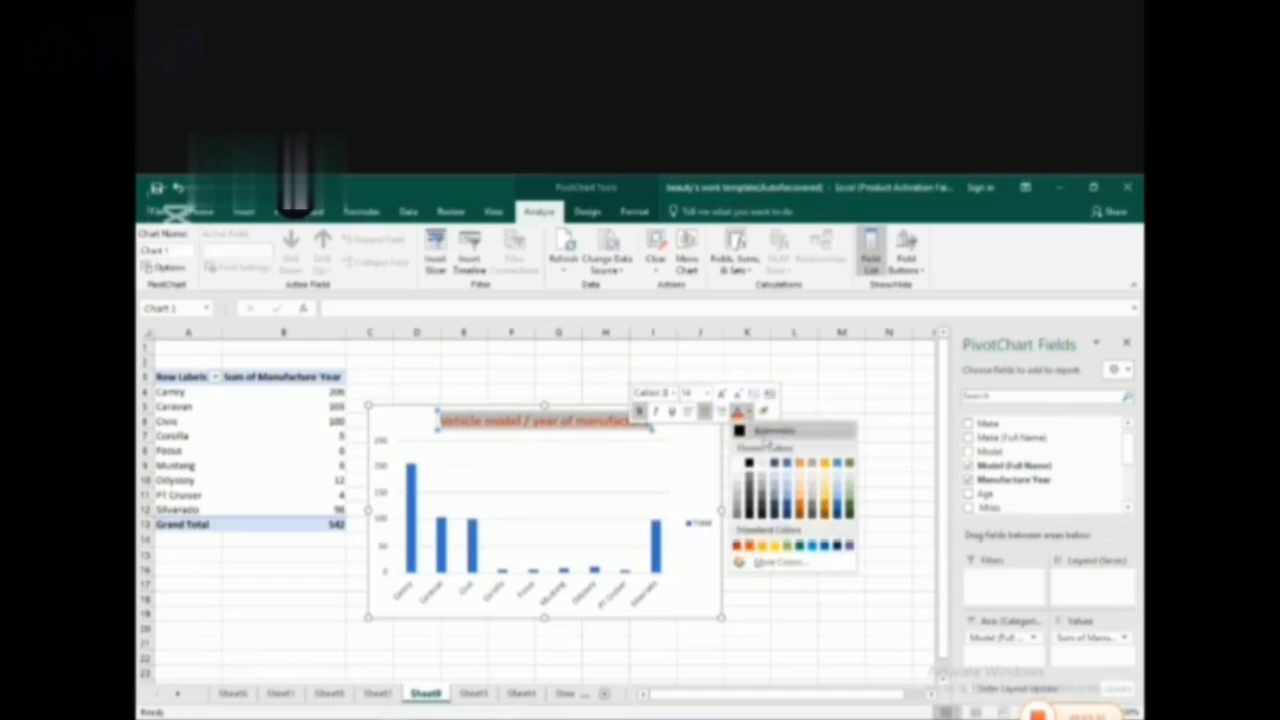
left_click(790, 470)
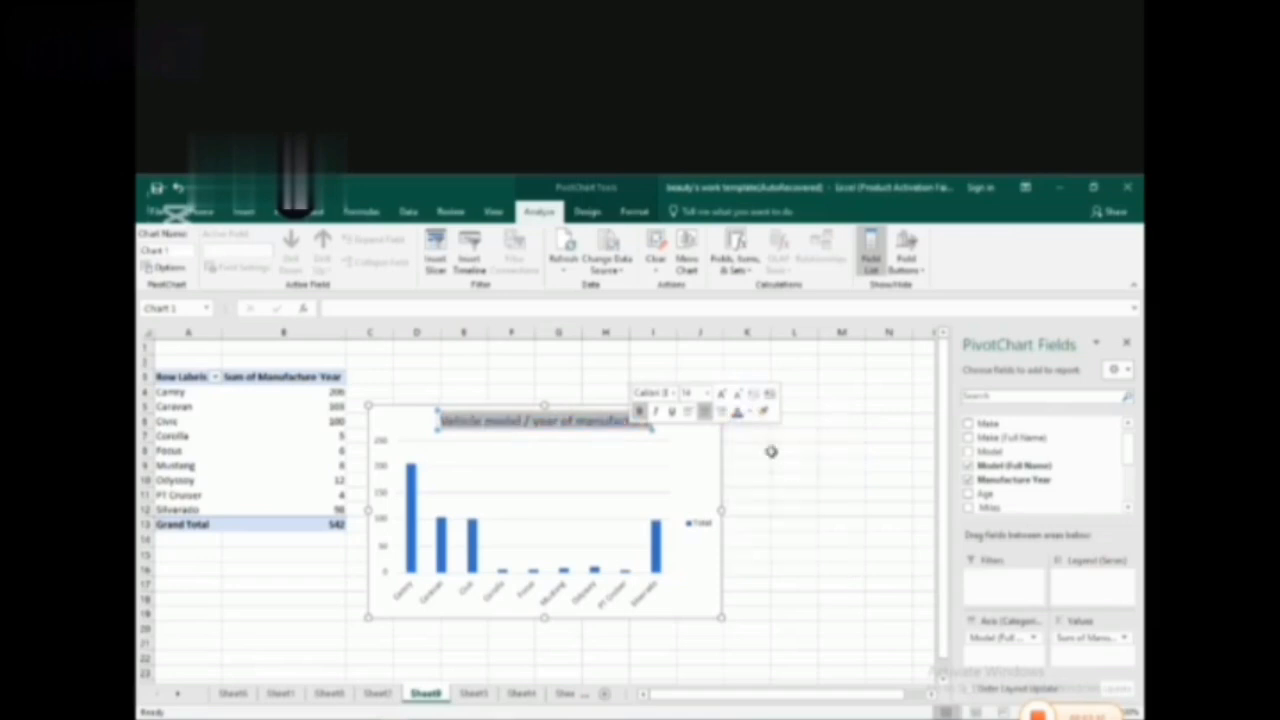
left_click(707, 394)
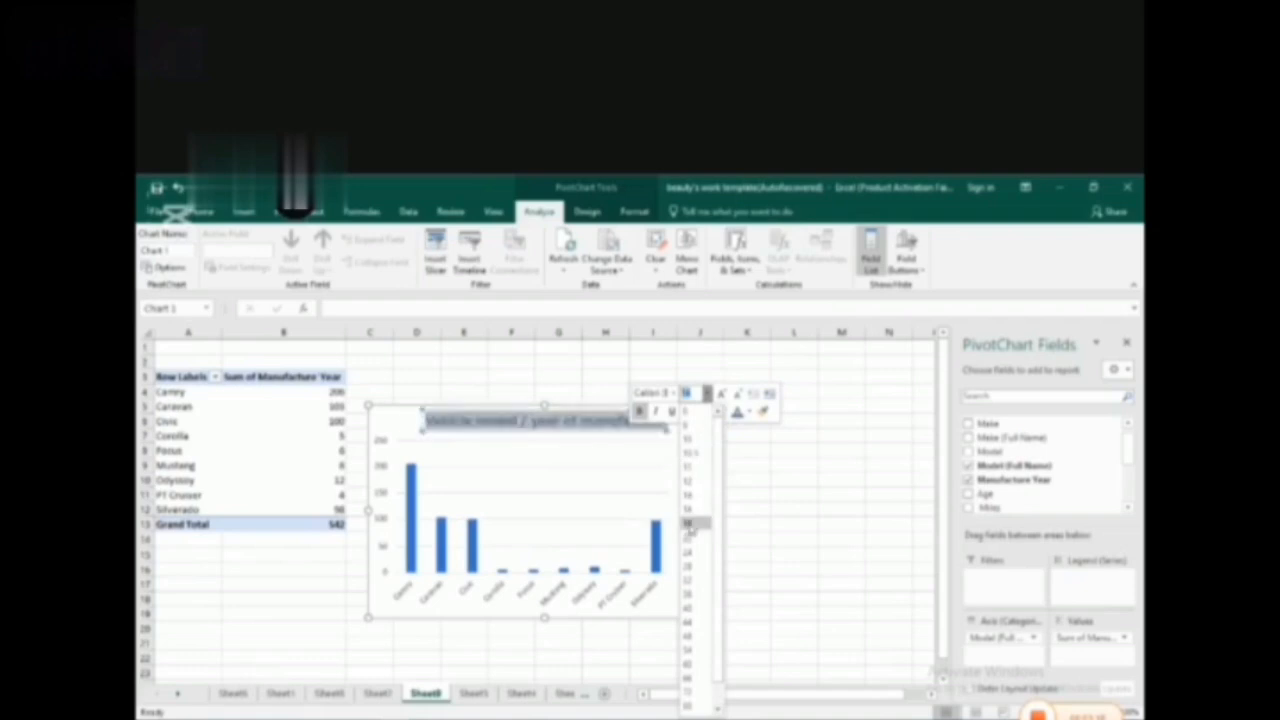
left_click(689, 510)
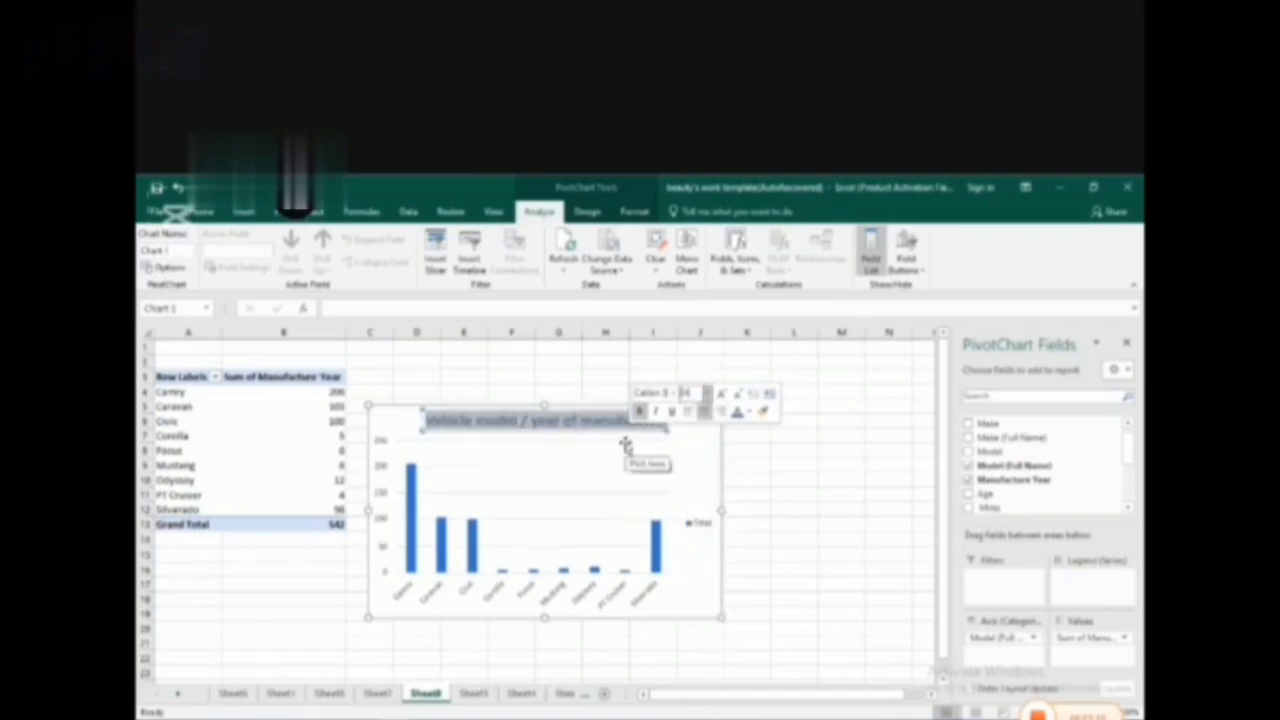
left_click(660, 462)
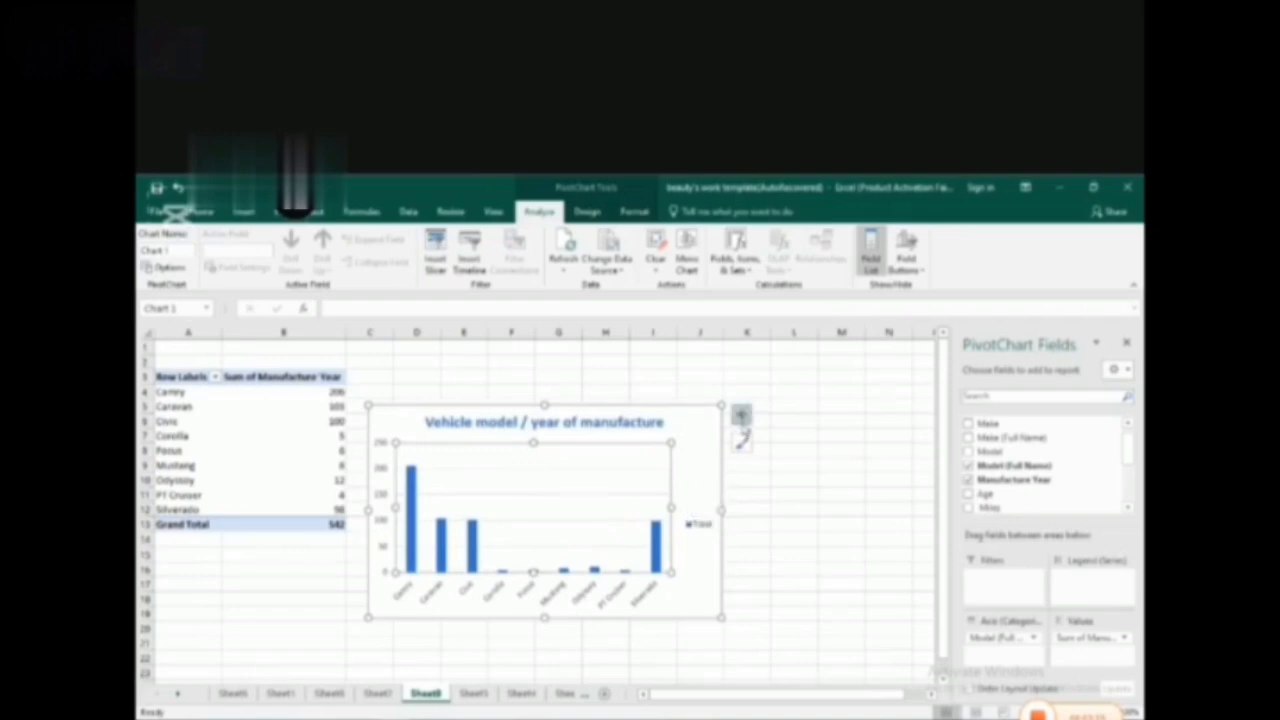
Add axis titles to the chart and rename the horizontal axis title as "vehicle model"
left_click(741, 414)
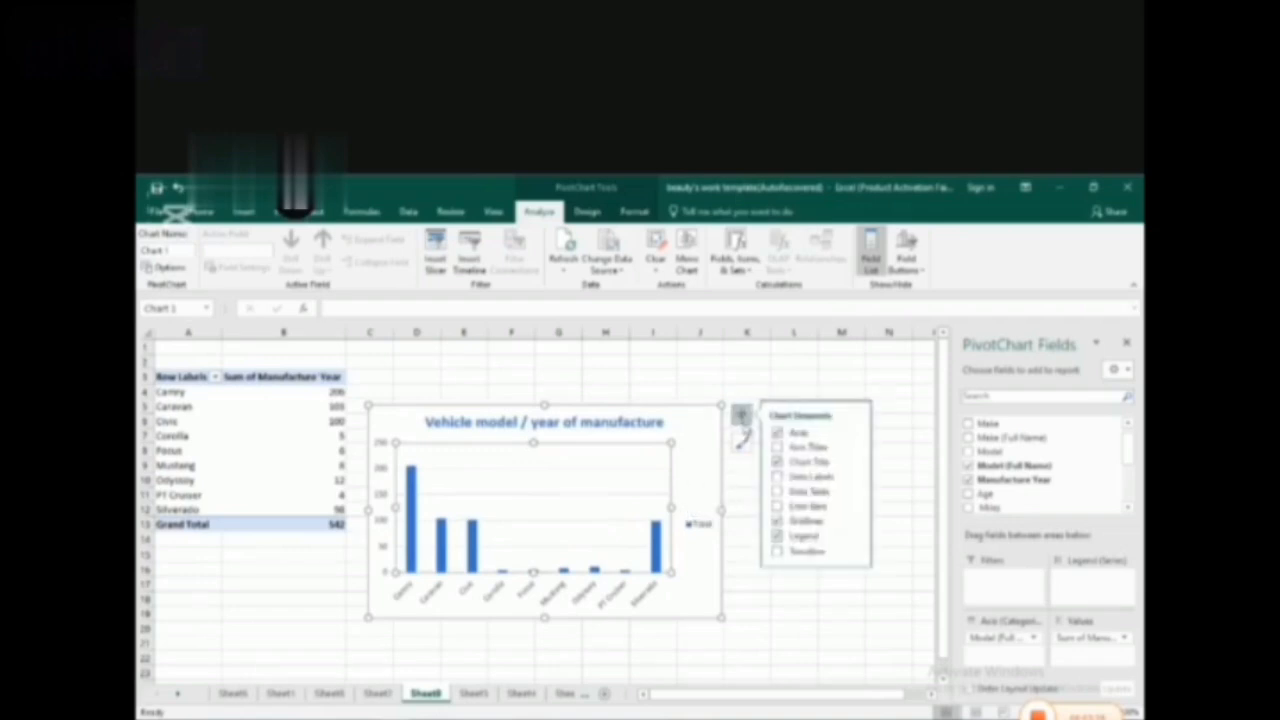
left_click(779, 448)
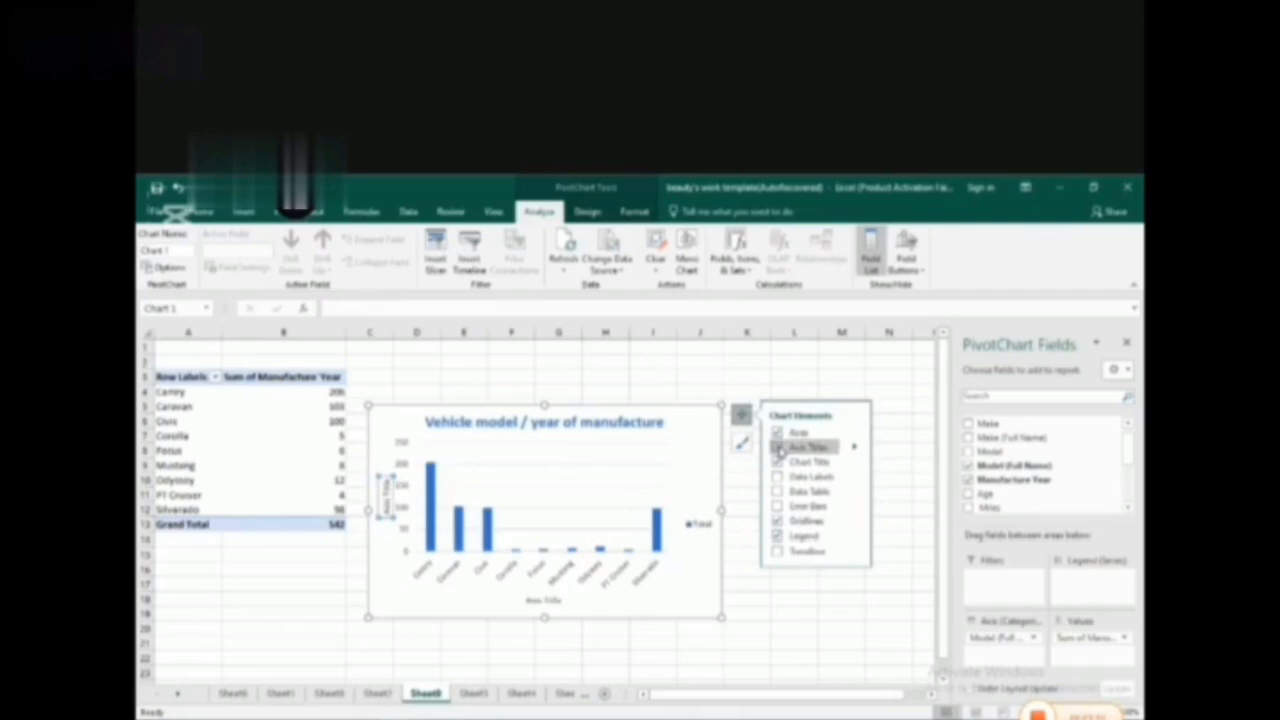
left_click(540, 598)
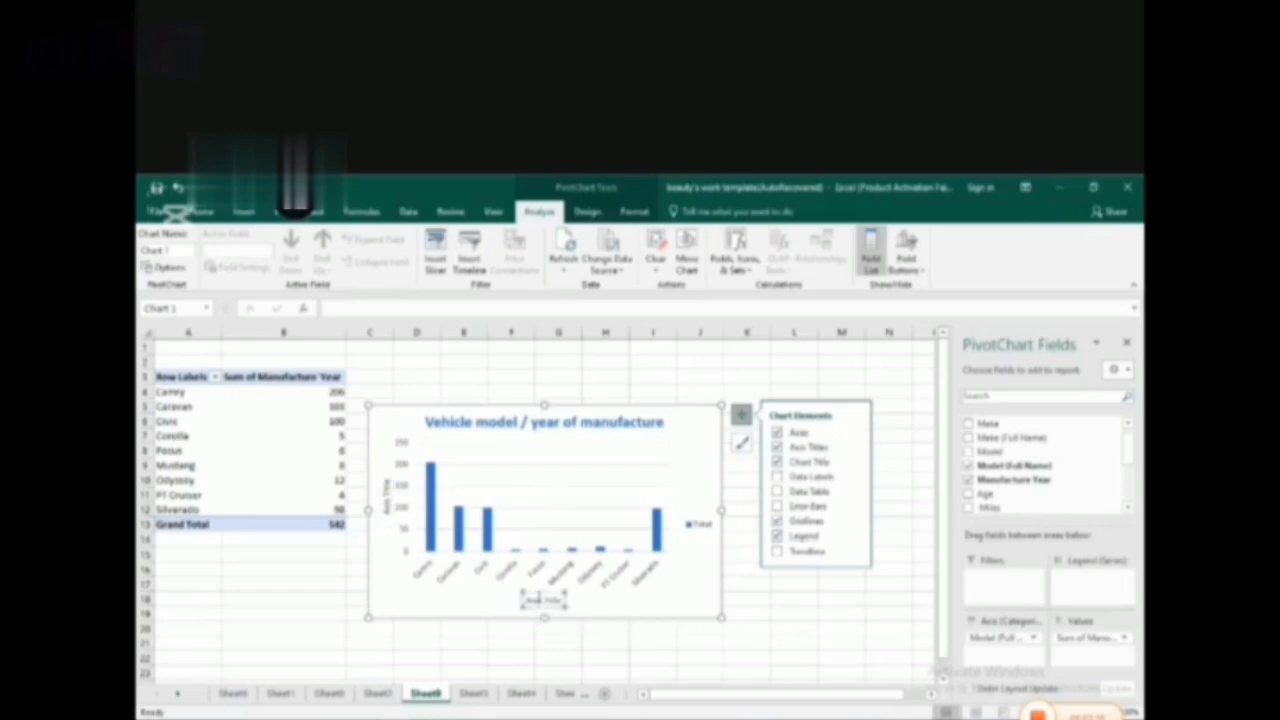
left_click(561, 598)
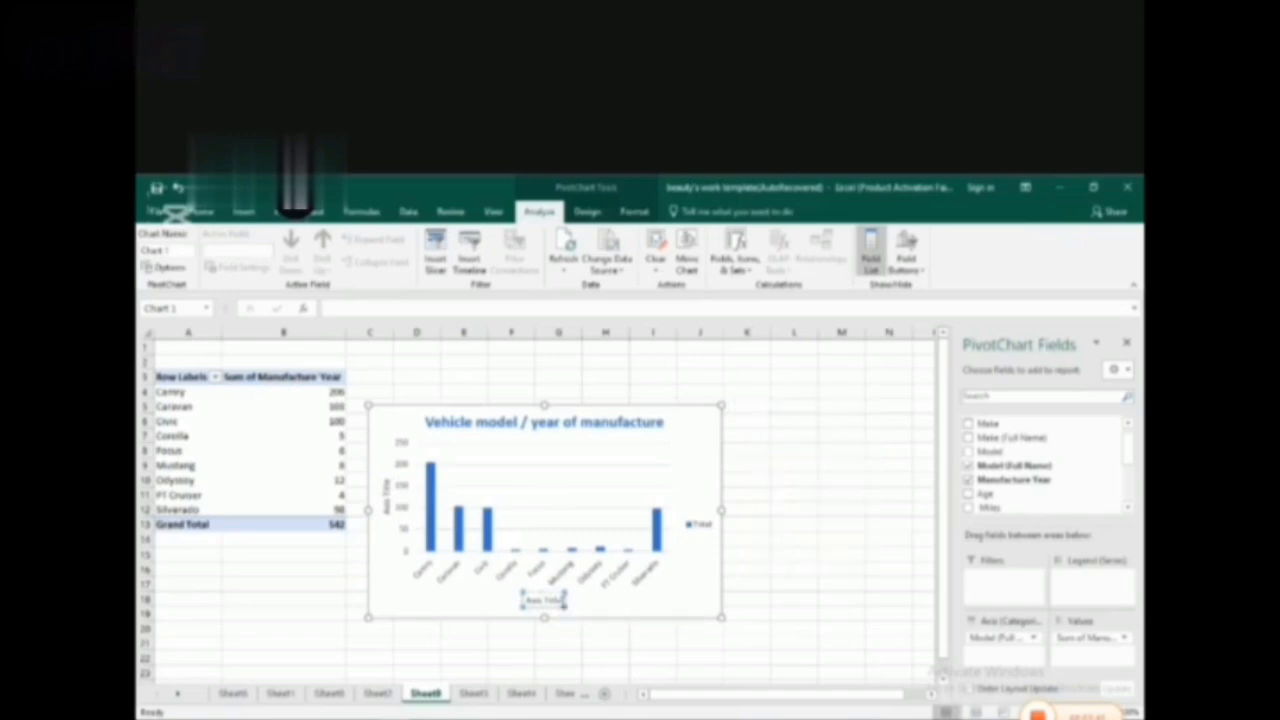
key("BackSpace")
key("BackSpace")
key("BackSpace")
key("BackSpace")
key("BackSpace")
key("BackSpace")
key("BackSpace")
key("BackSpace")
key("BackSpace")
type("vehicle model")
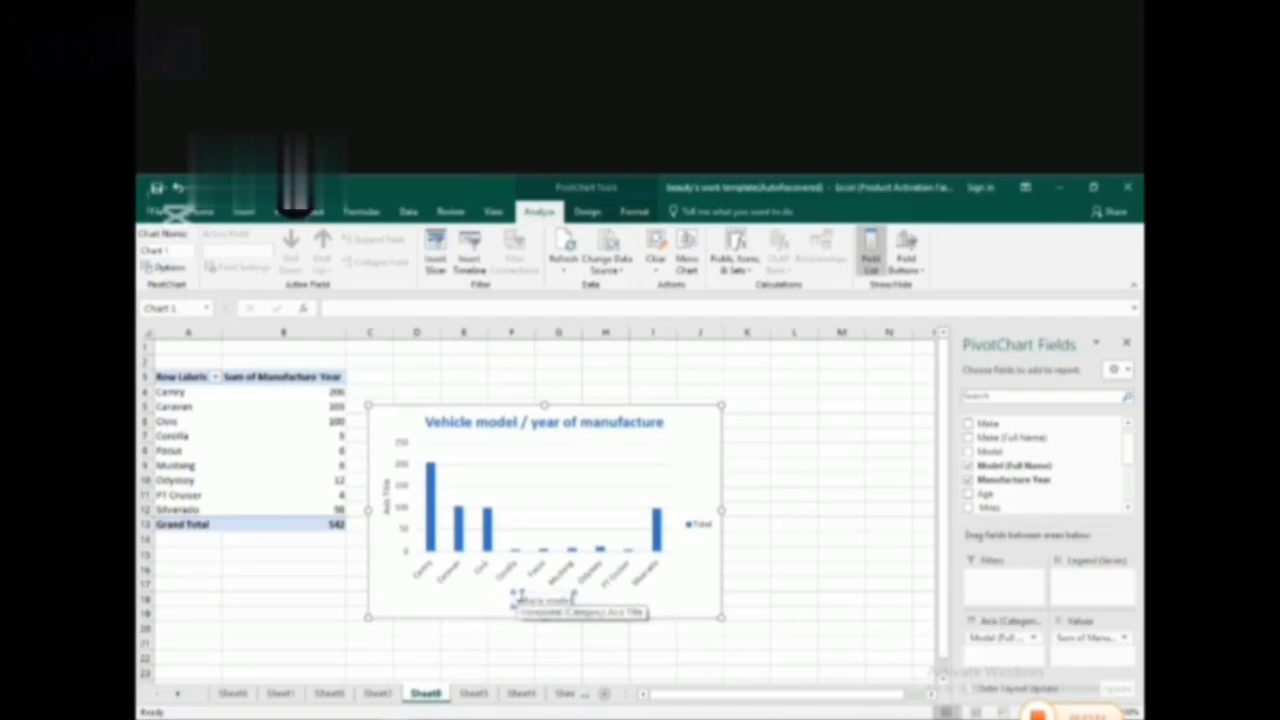
Format the horizontal axis title "vehicle model" as bold blue text at font size 12 and move it slightly lower in the chart
left_click_drag(519, 597, 573, 607)
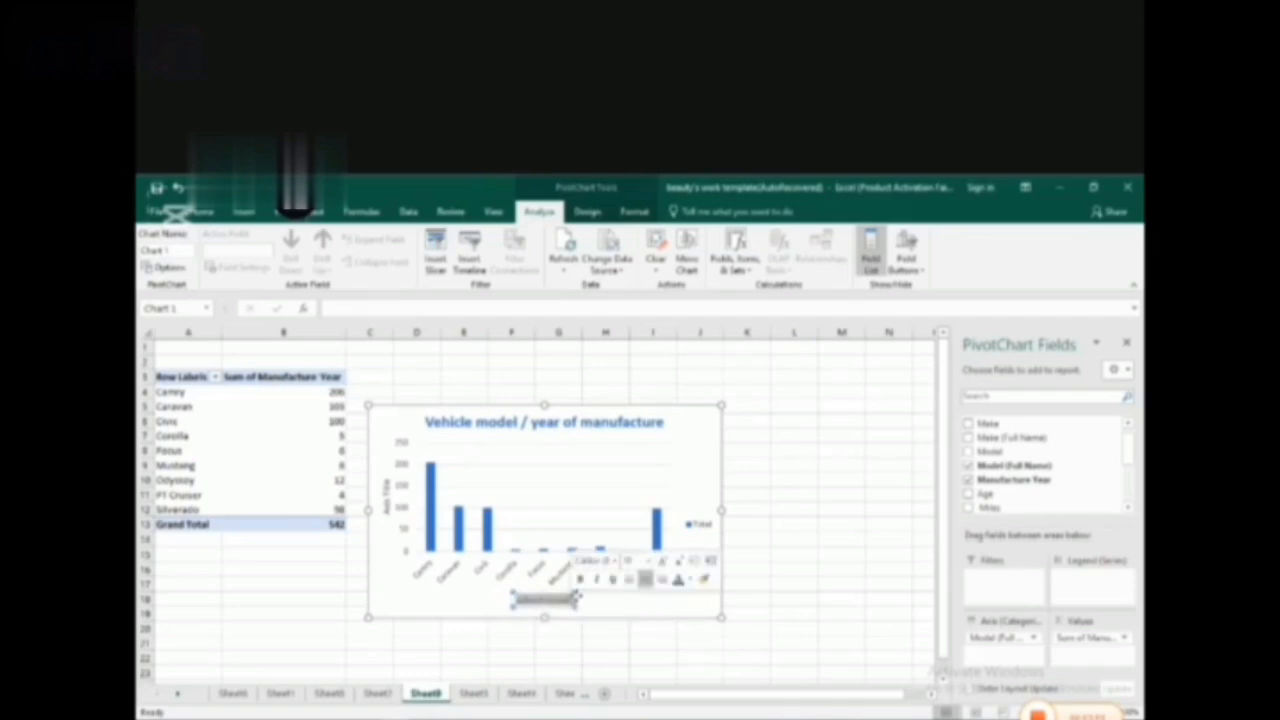
left_click(579, 579)
left_click(648, 561)
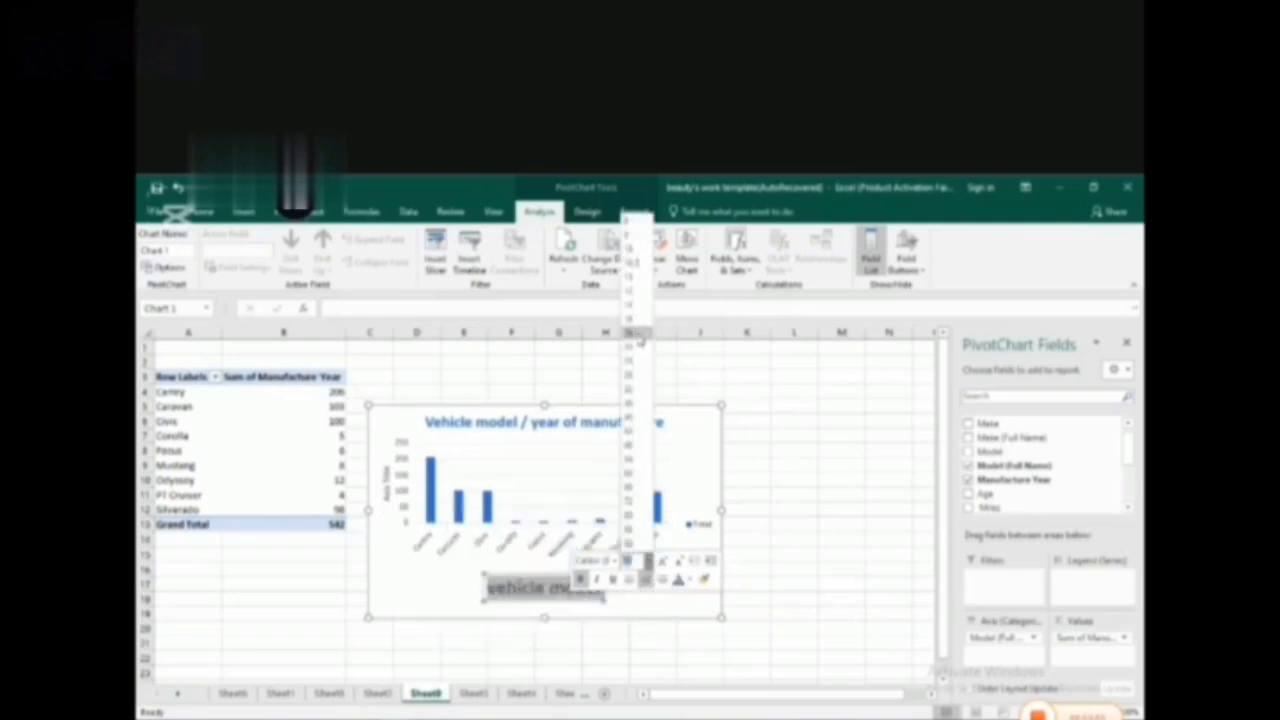
left_click(638, 296)
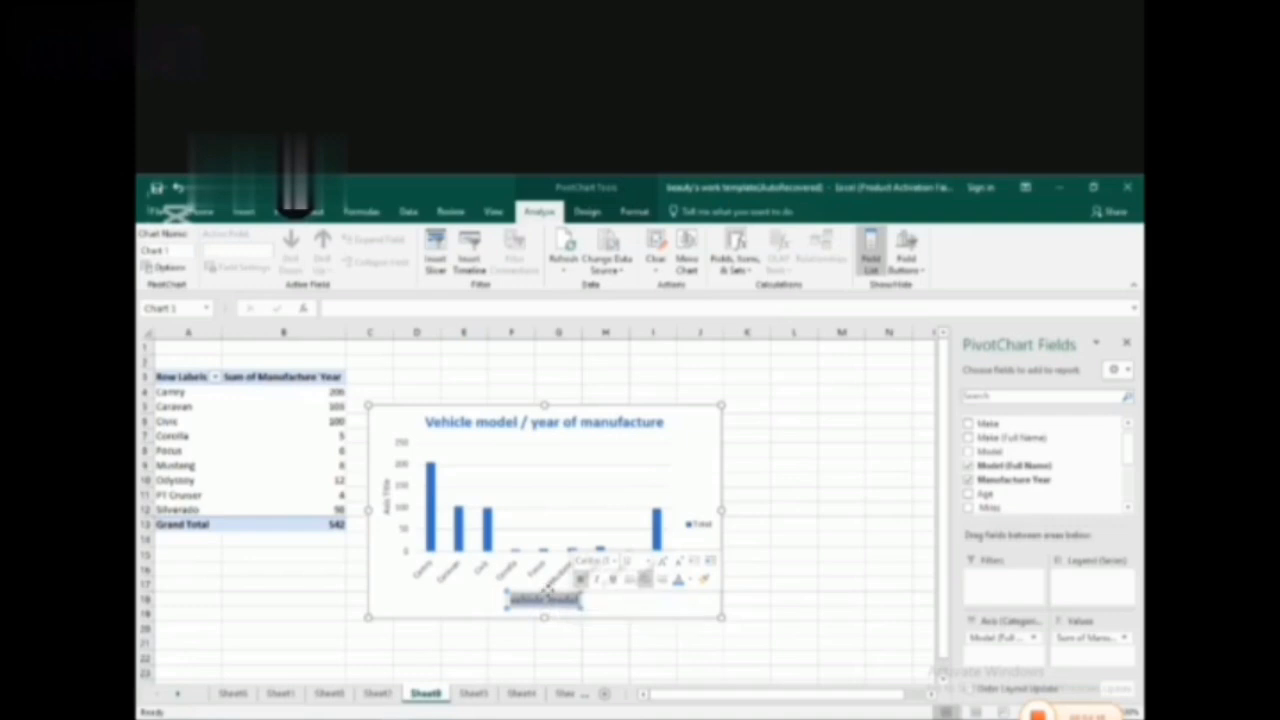
left_click(547, 606)
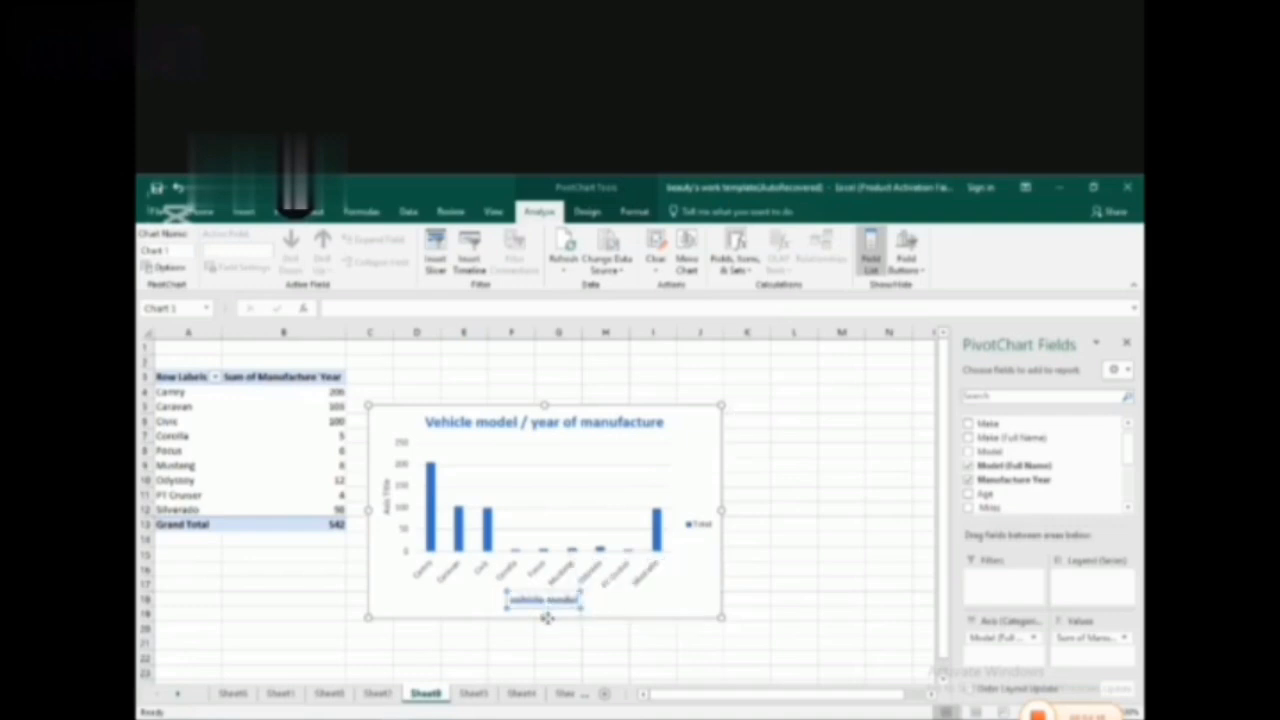
left_click_drag(547, 617, 547, 624)
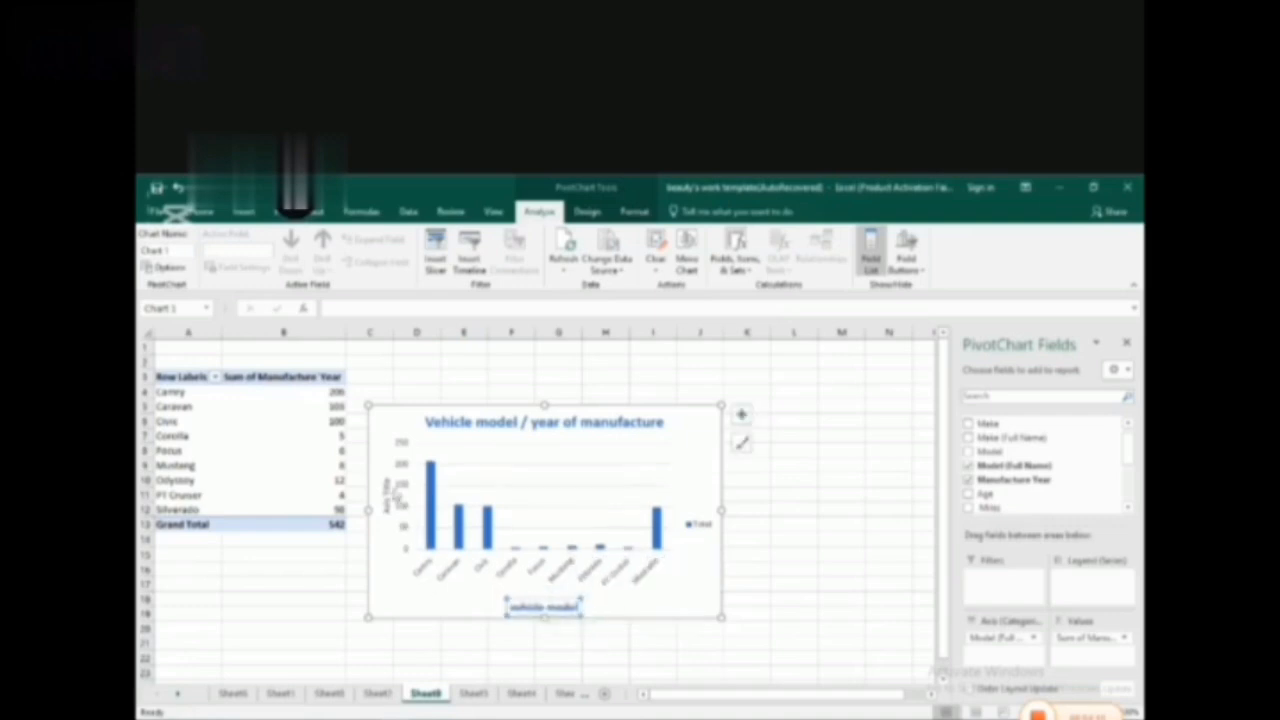
Rename the vertical axis title as "sum of manufactured year" and shift it outward to the chart's edge, away from the axis numbers
left_click(387, 487)
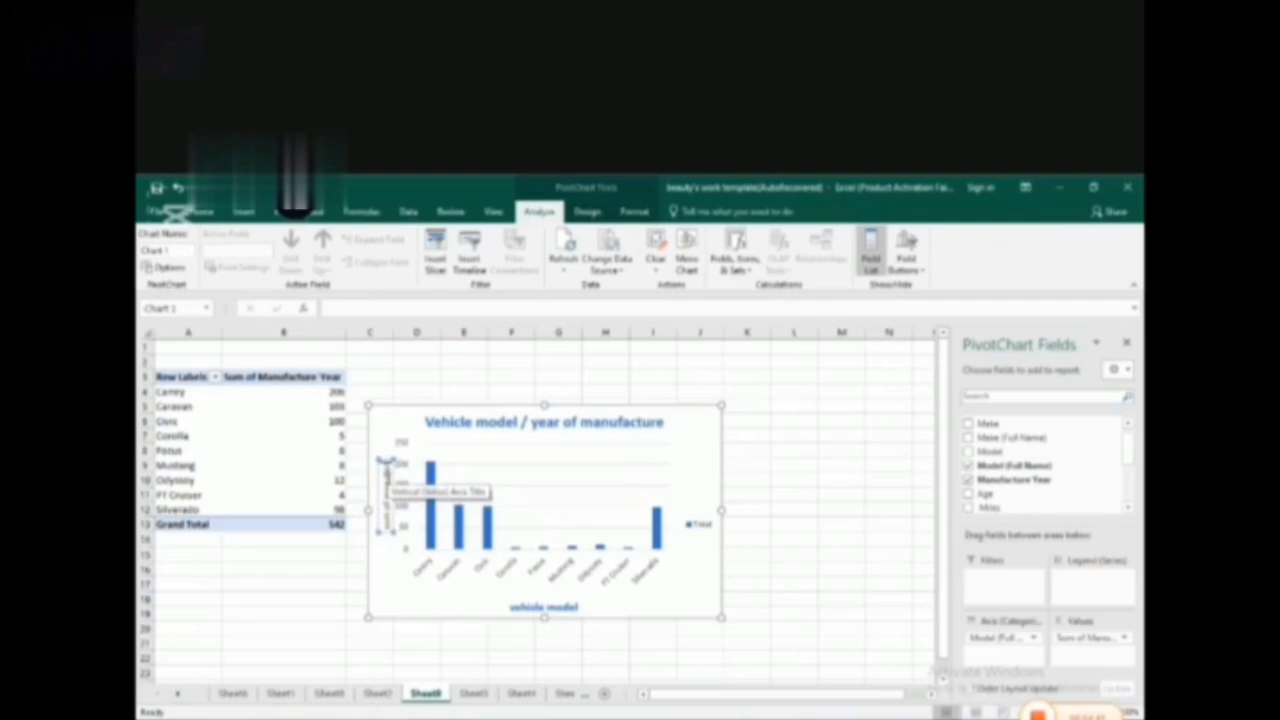
type("tured year")
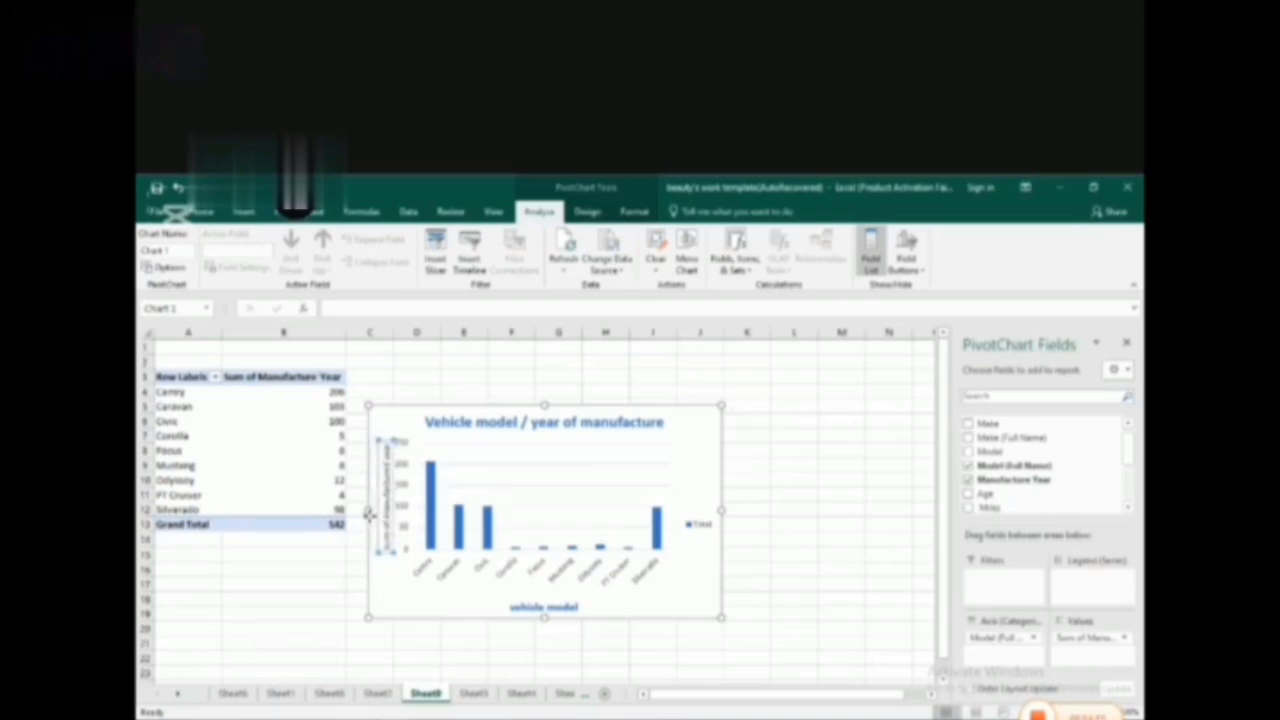
left_click(366, 513)
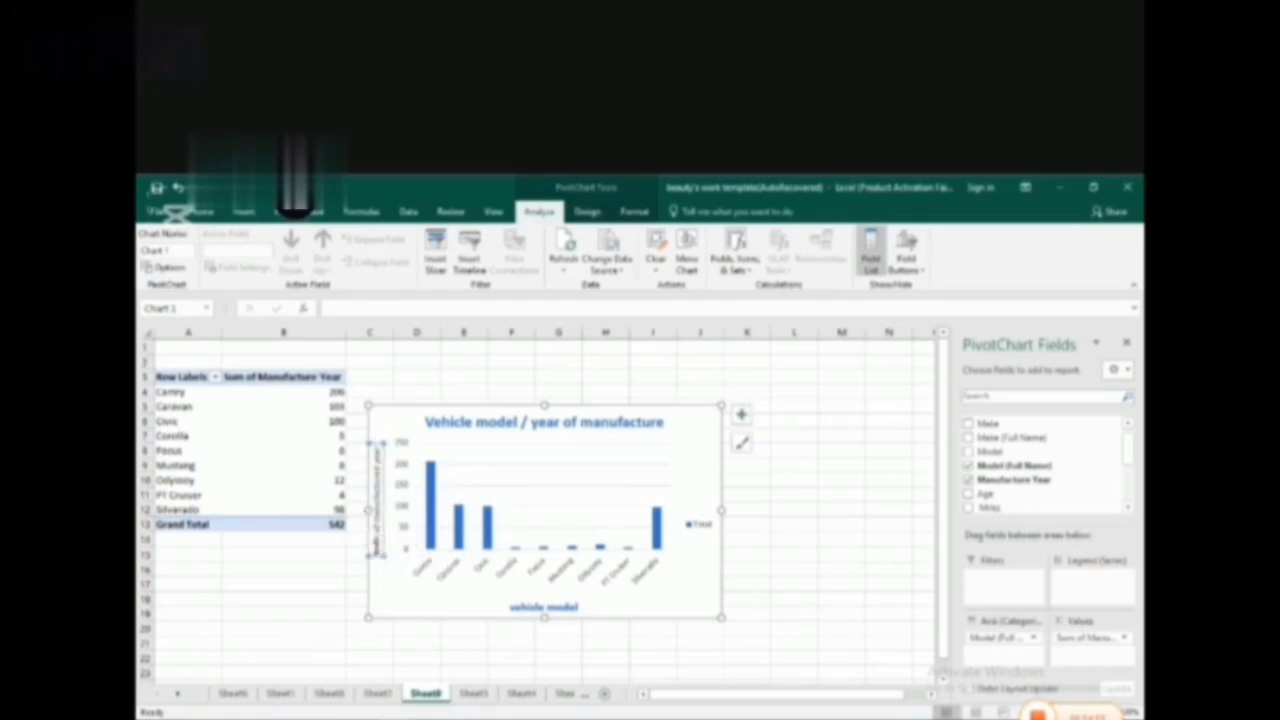
Format the vertical axis title as bold blue text at font size 12
left_click_drag(376, 556, 384, 442)
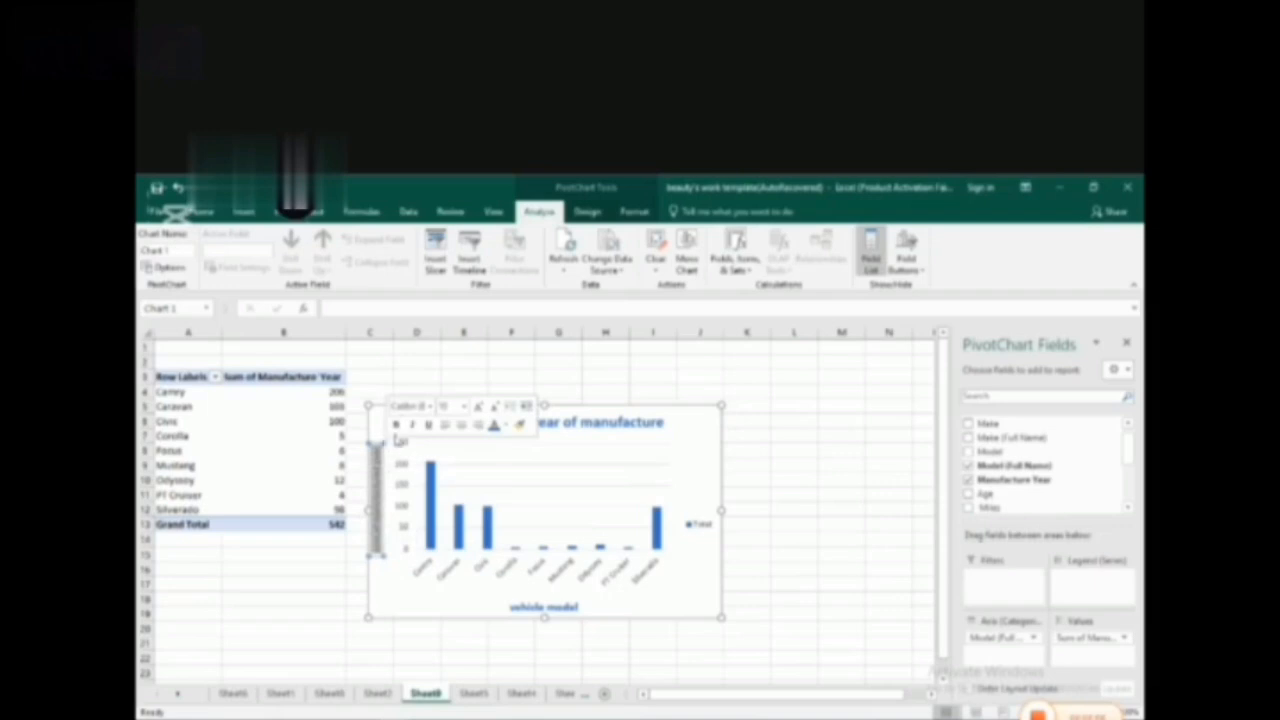
left_click(396, 424)
left_click(464, 408)
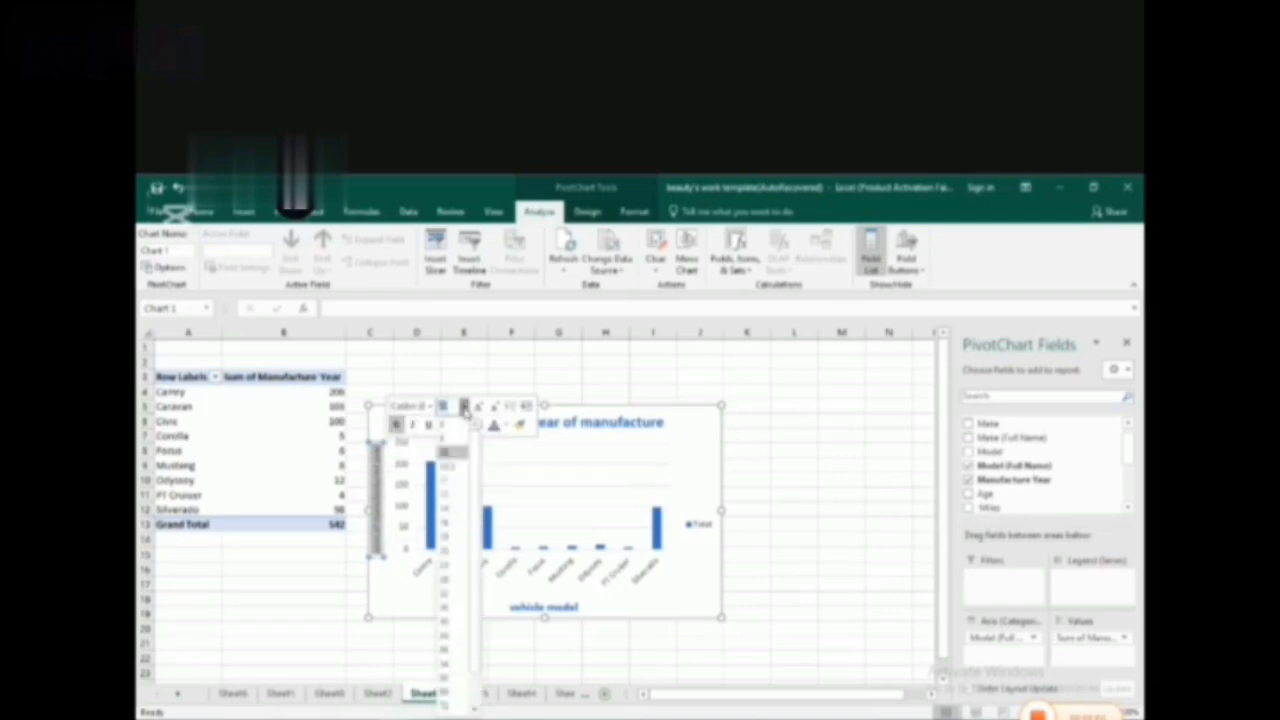
left_click(447, 494)
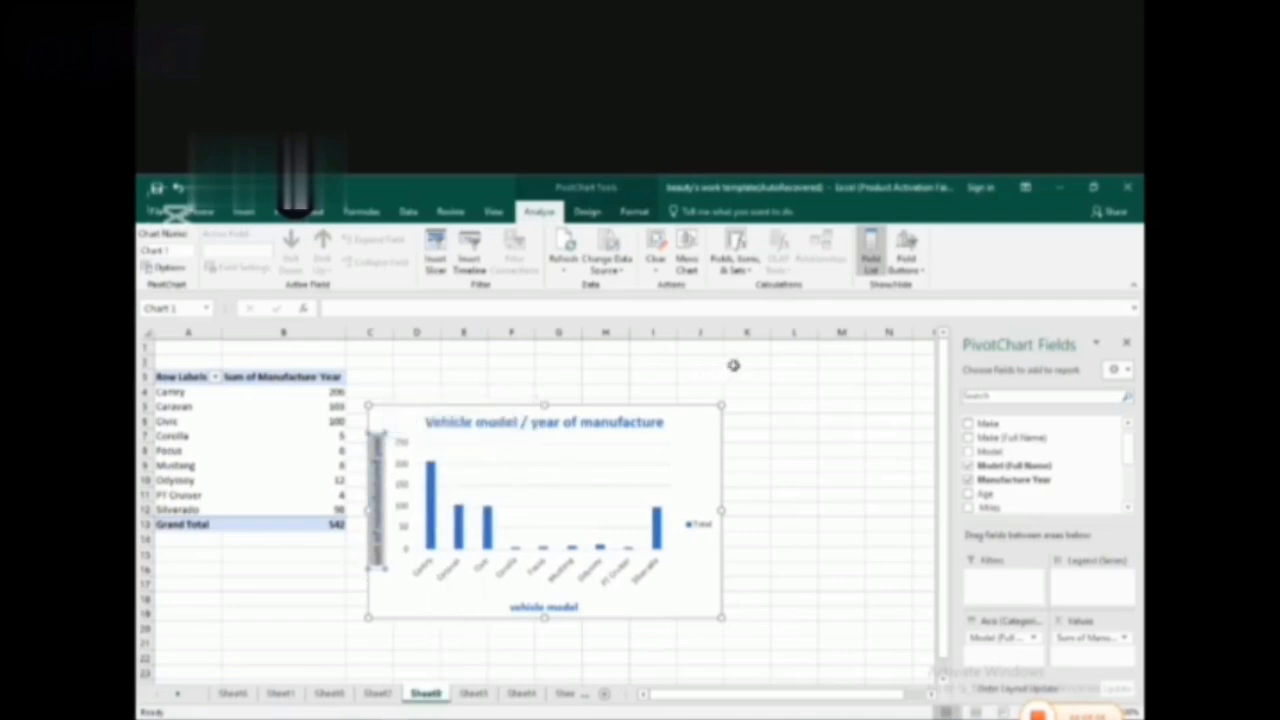
left_click(727, 416)
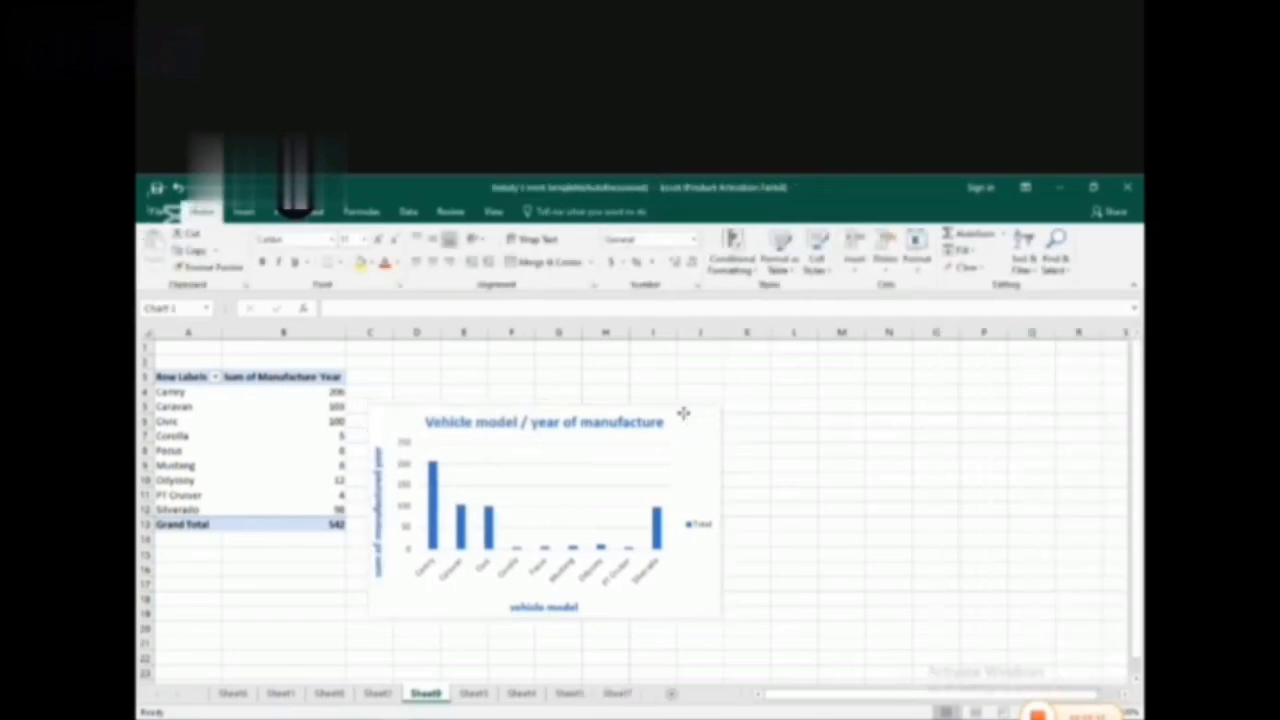
Apply the chart style with a solid blue background and white text to the PivotChart
left_click(682, 415)
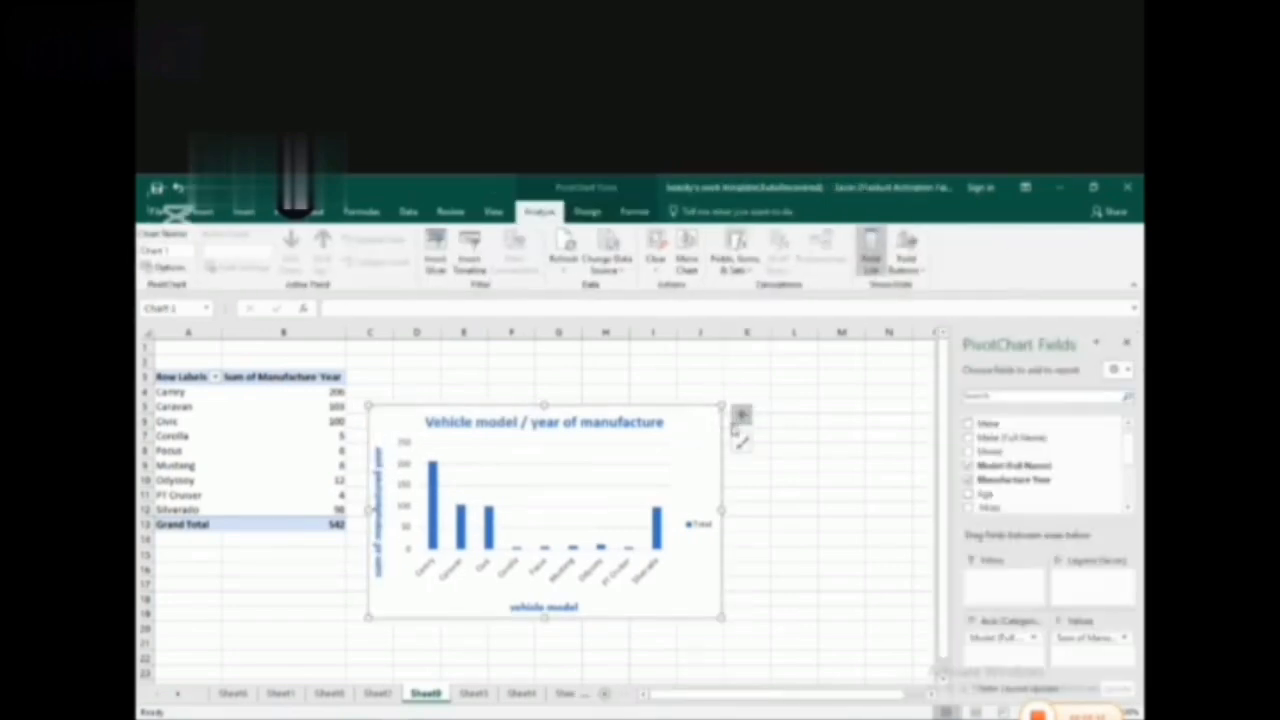
left_click(741, 442)
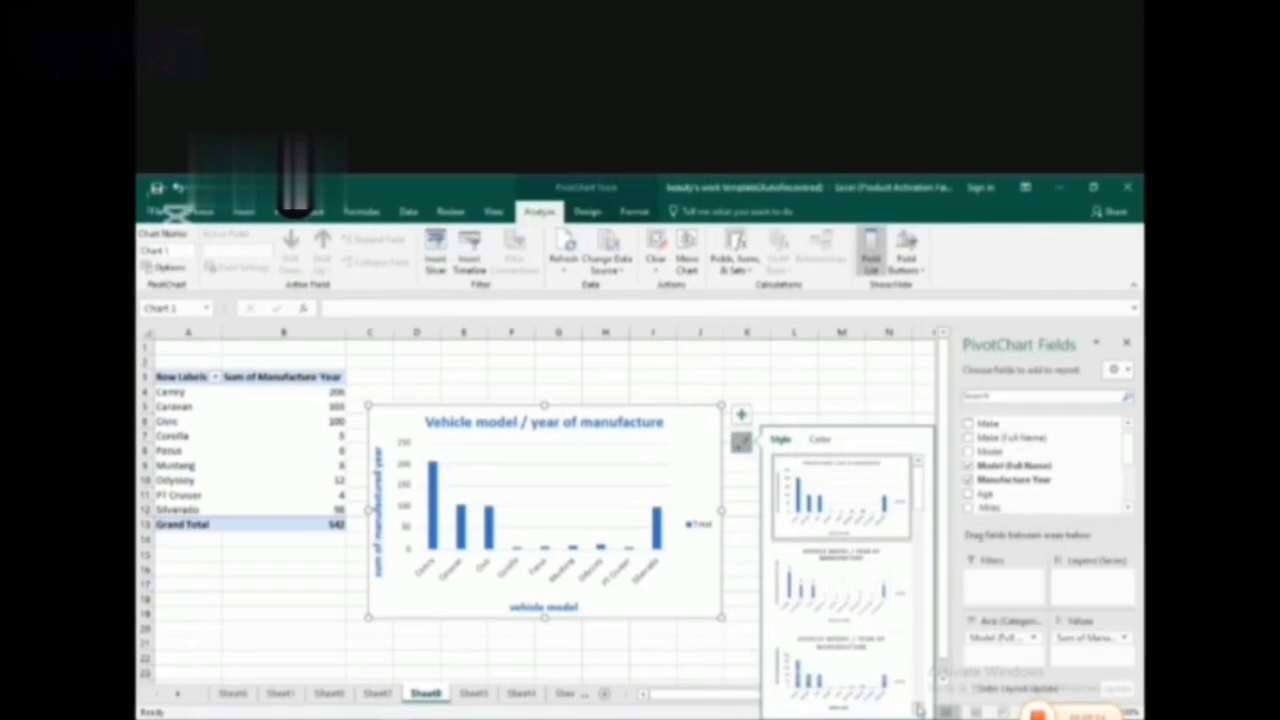
scroll(918, 708, "down", 4)
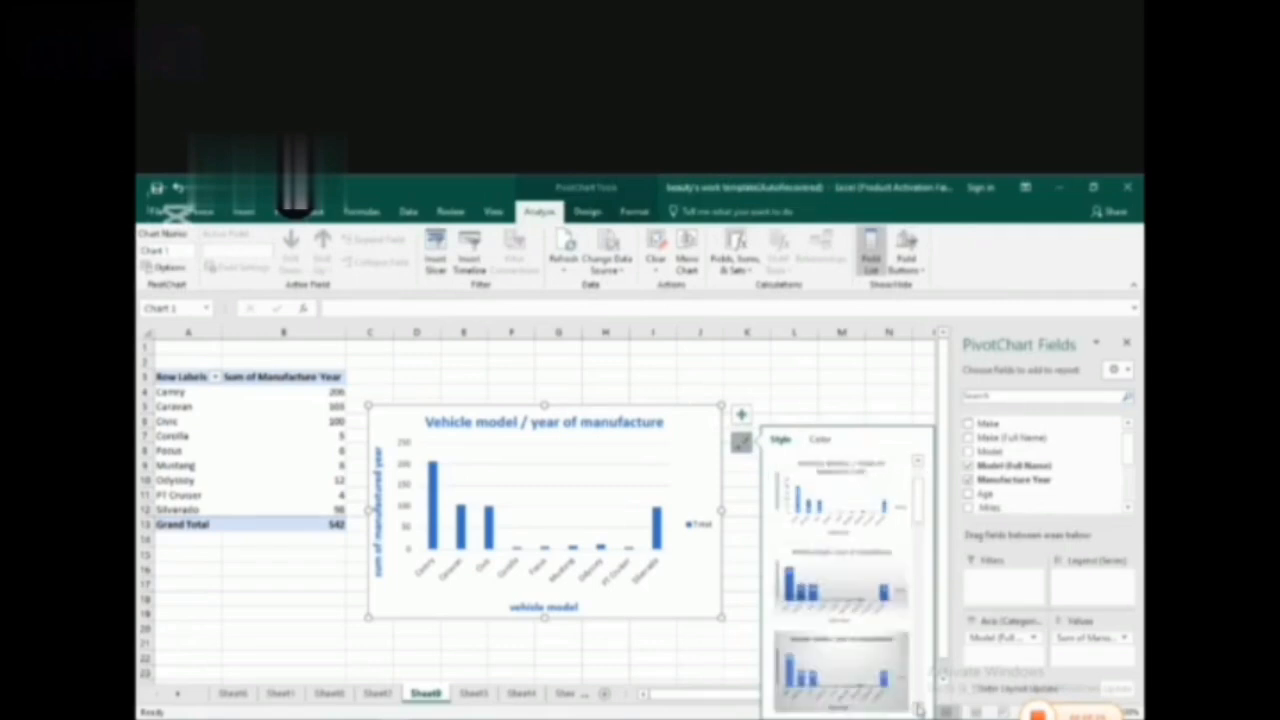
scroll(918, 700, "down", 3)
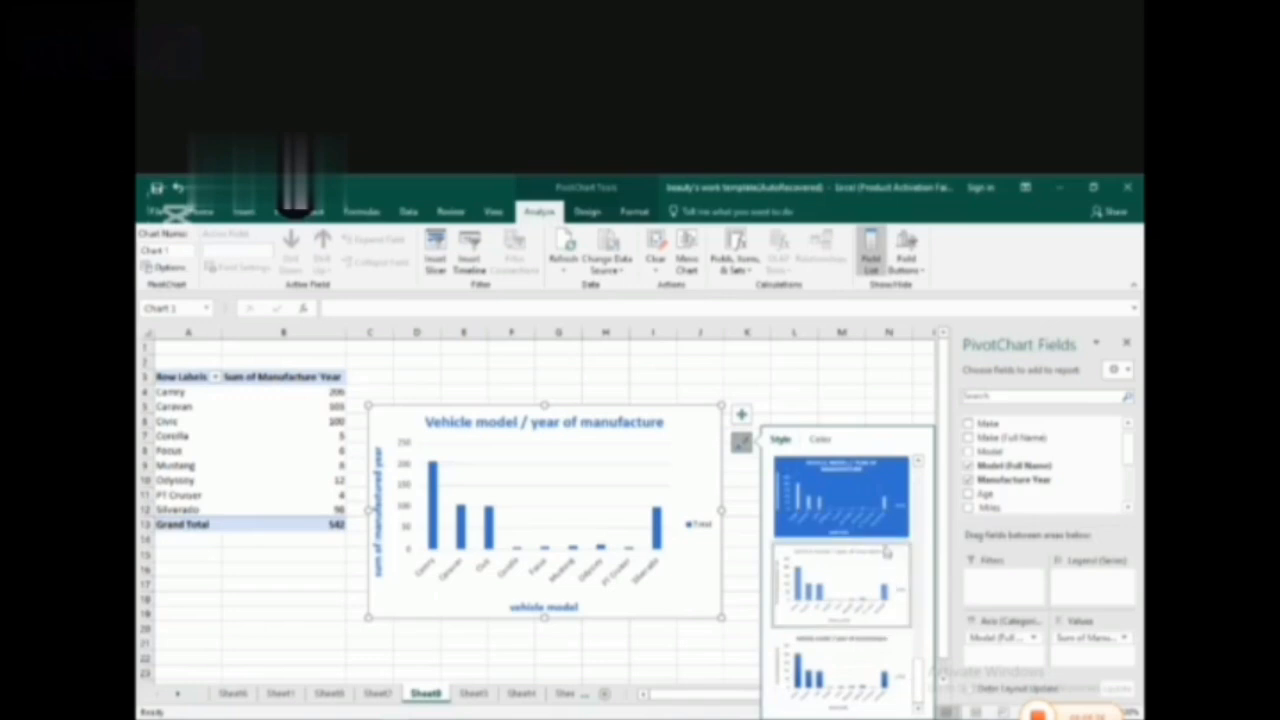
left_click(874, 518)
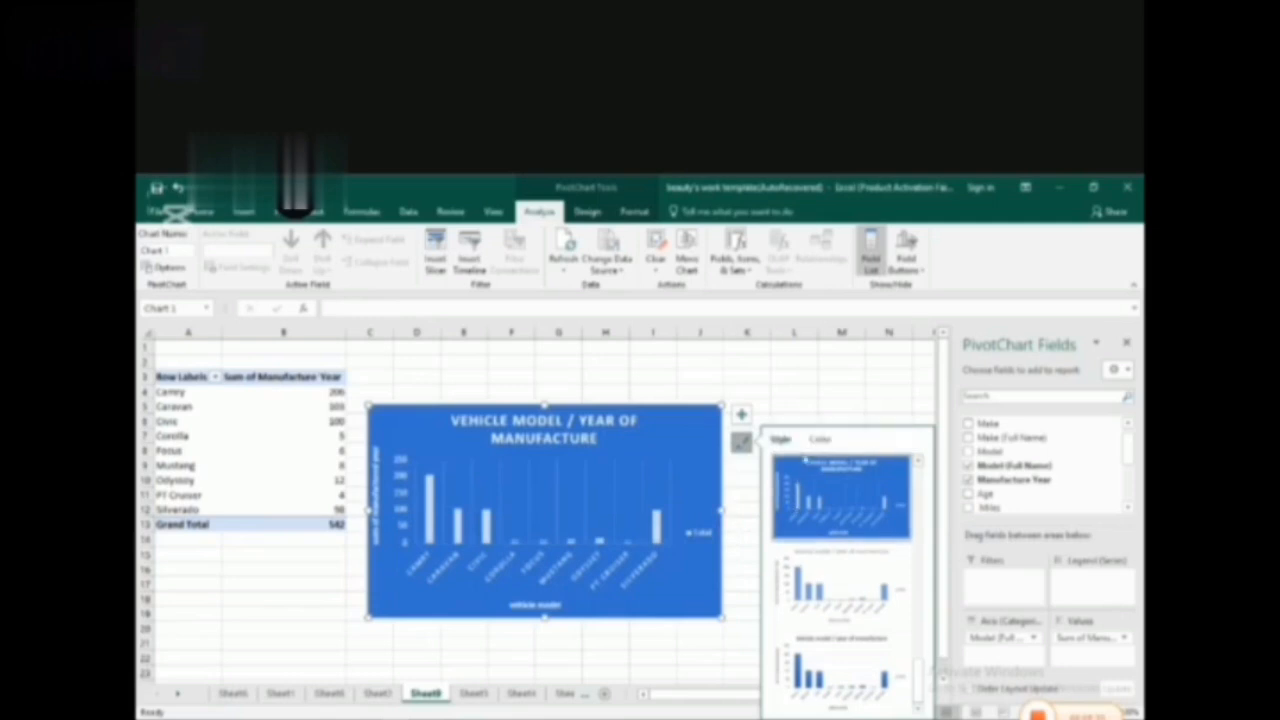
Pick one of the Colorful color palettes for the PivotChart
left_click(818, 442)
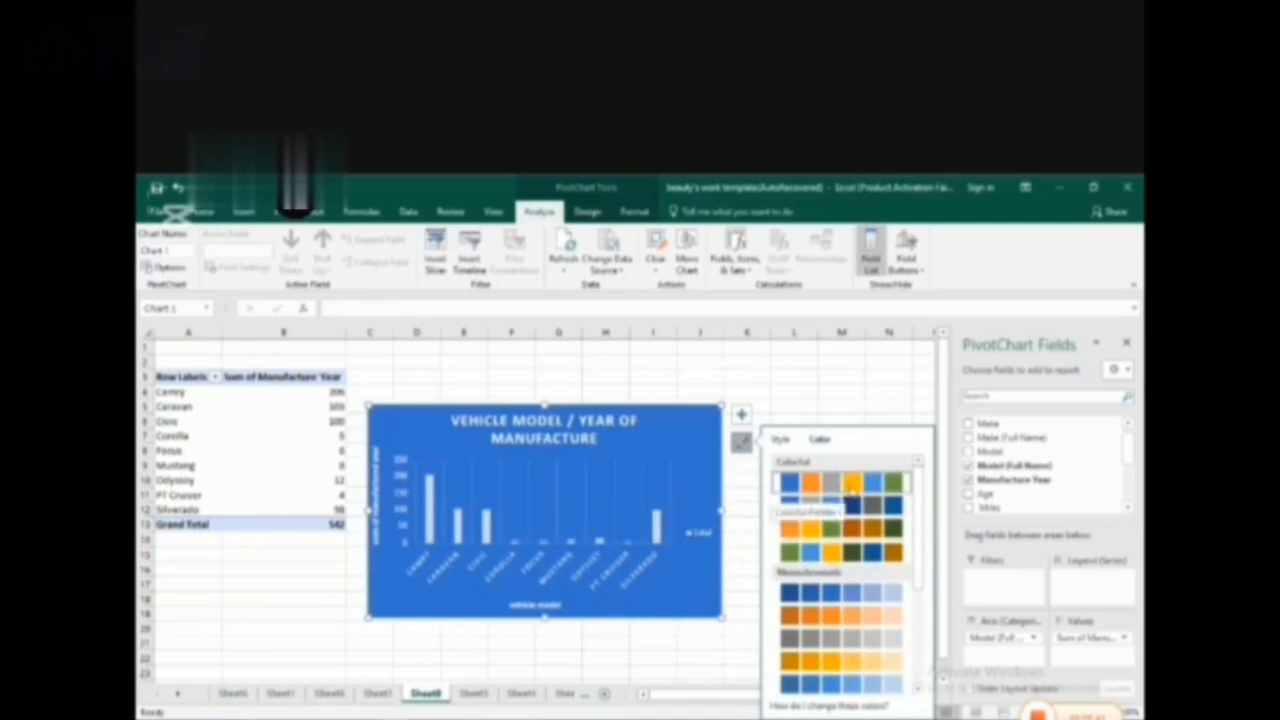
left_click(837, 541)
left_click(744, 481)
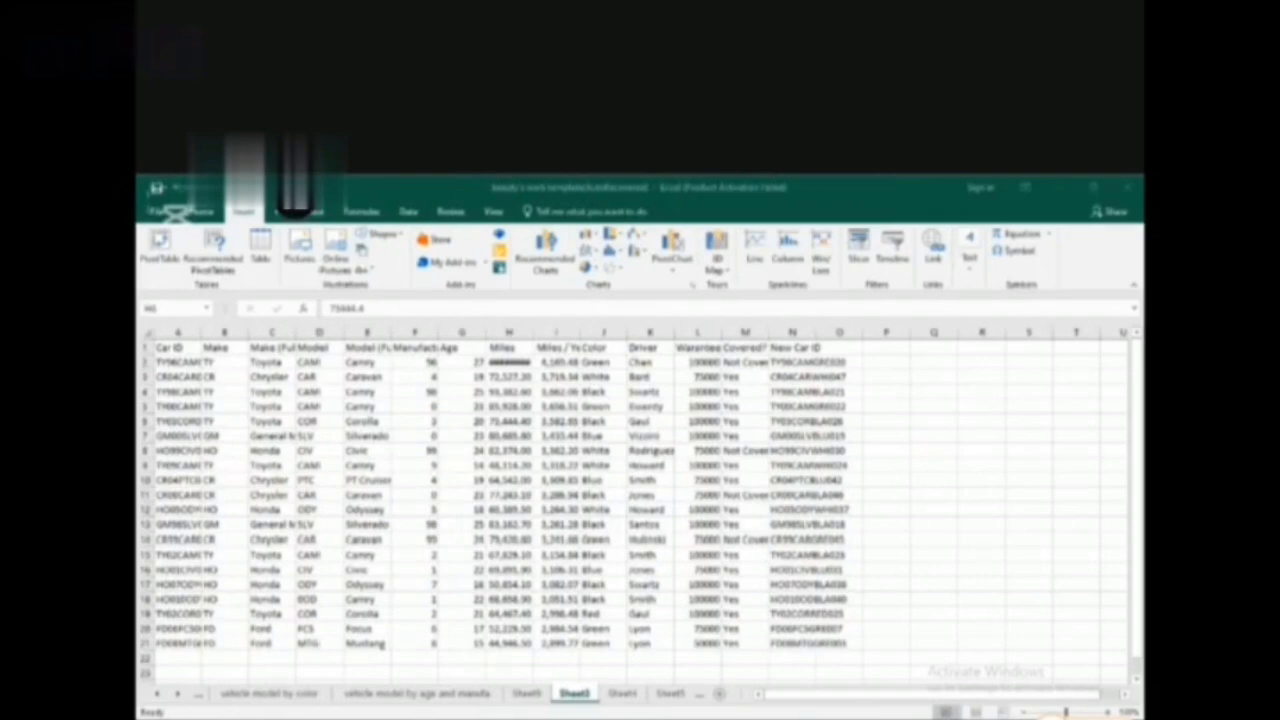
Examine the existing PivotTable and chart sheets for vehicle model by age and manufacture year, color, warranty and distance covered
left_click(360, 699)
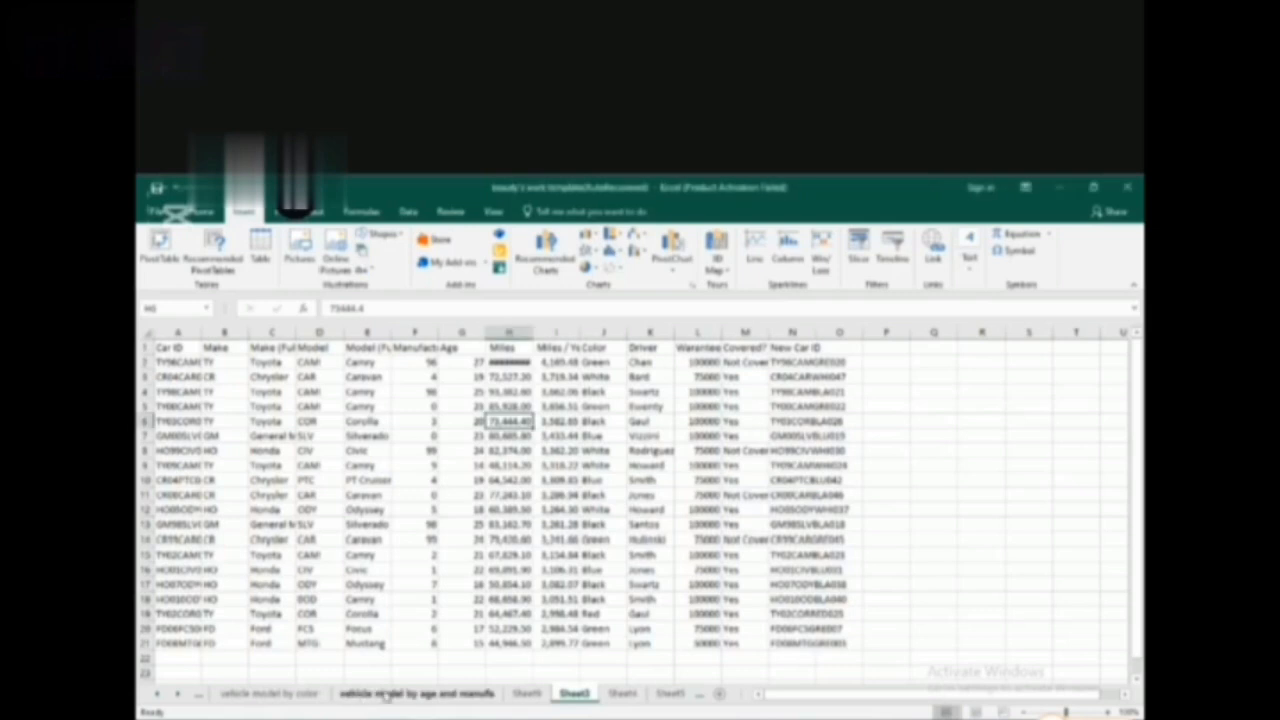
left_click(385, 696)
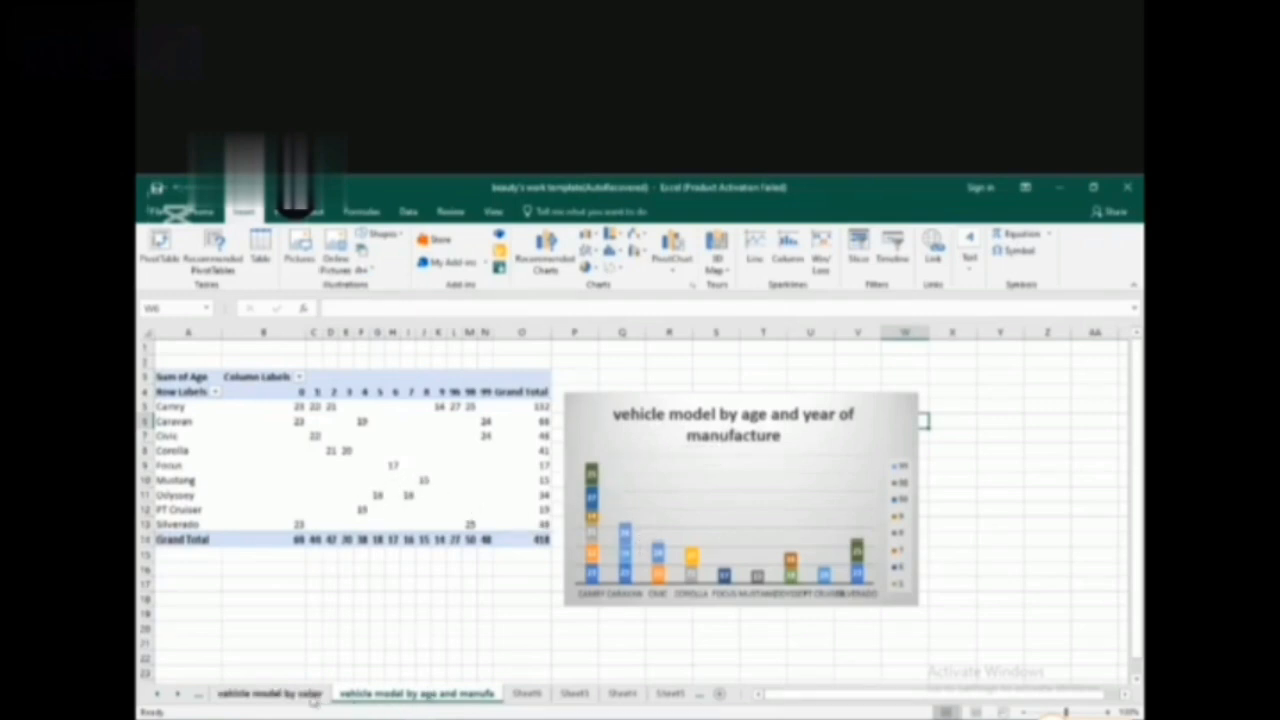
left_click(270, 693)
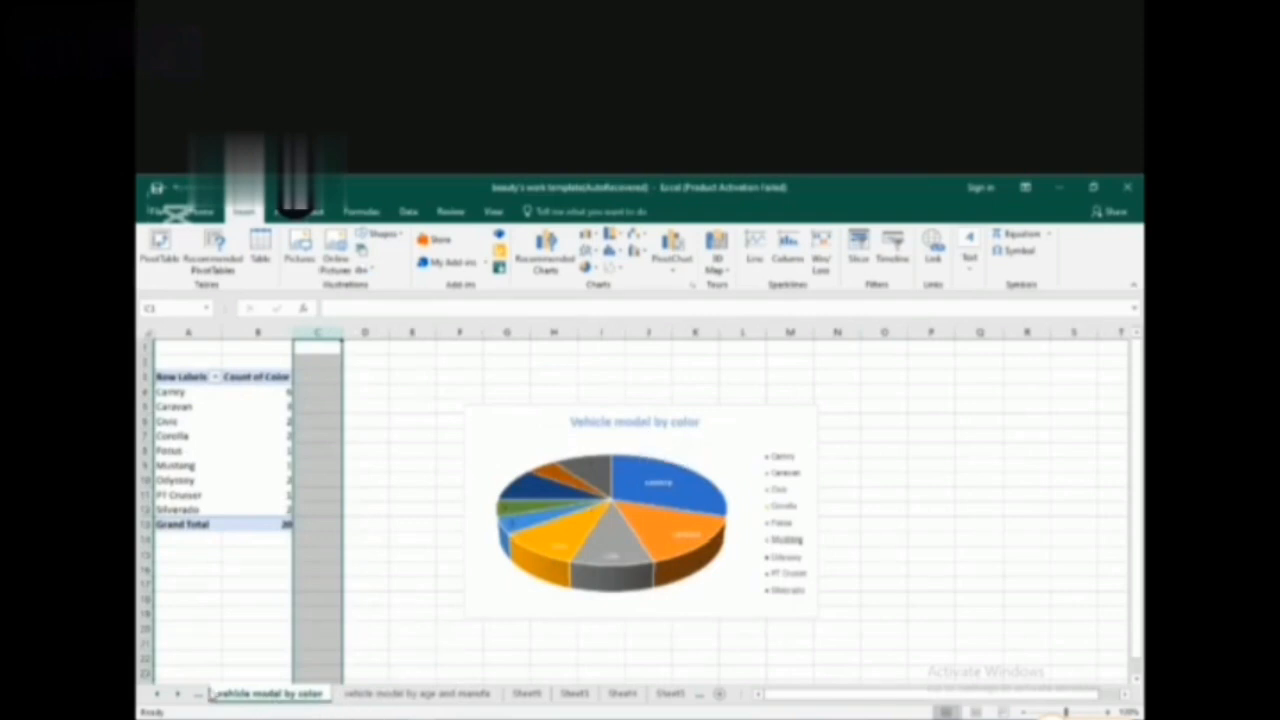
left_click(158, 694)
left_click(158, 694)
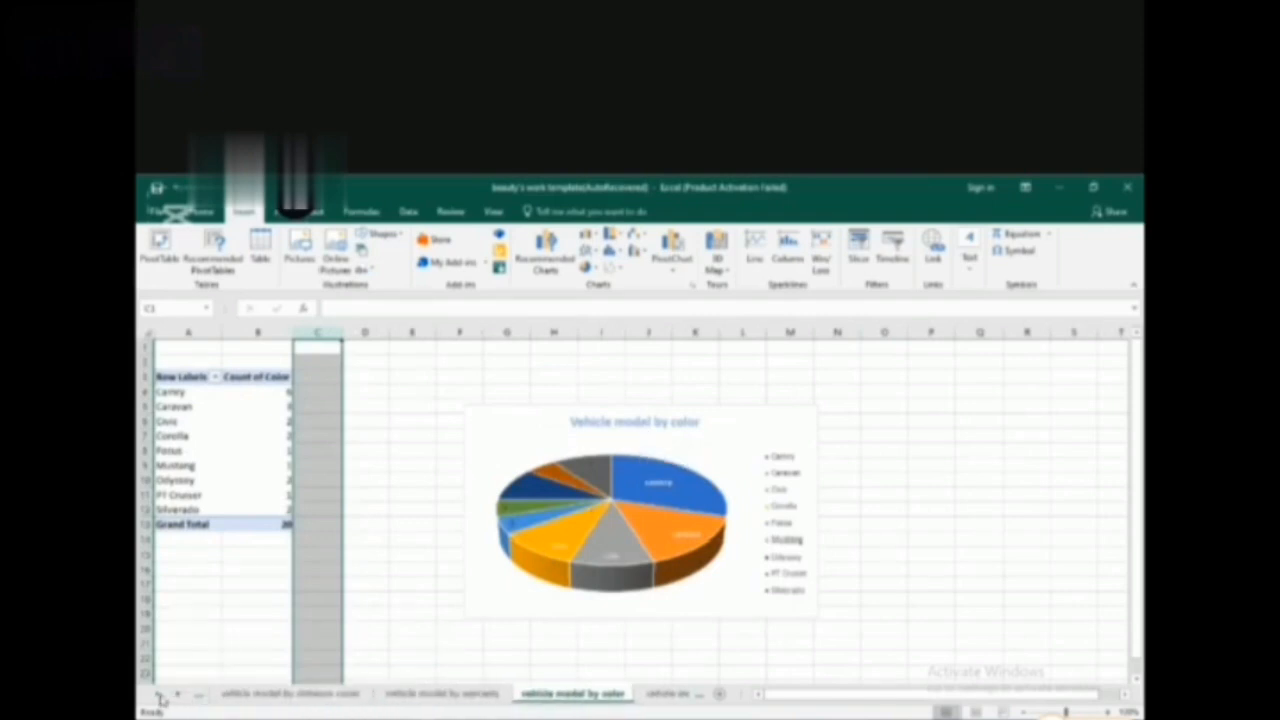
left_click(393, 691)
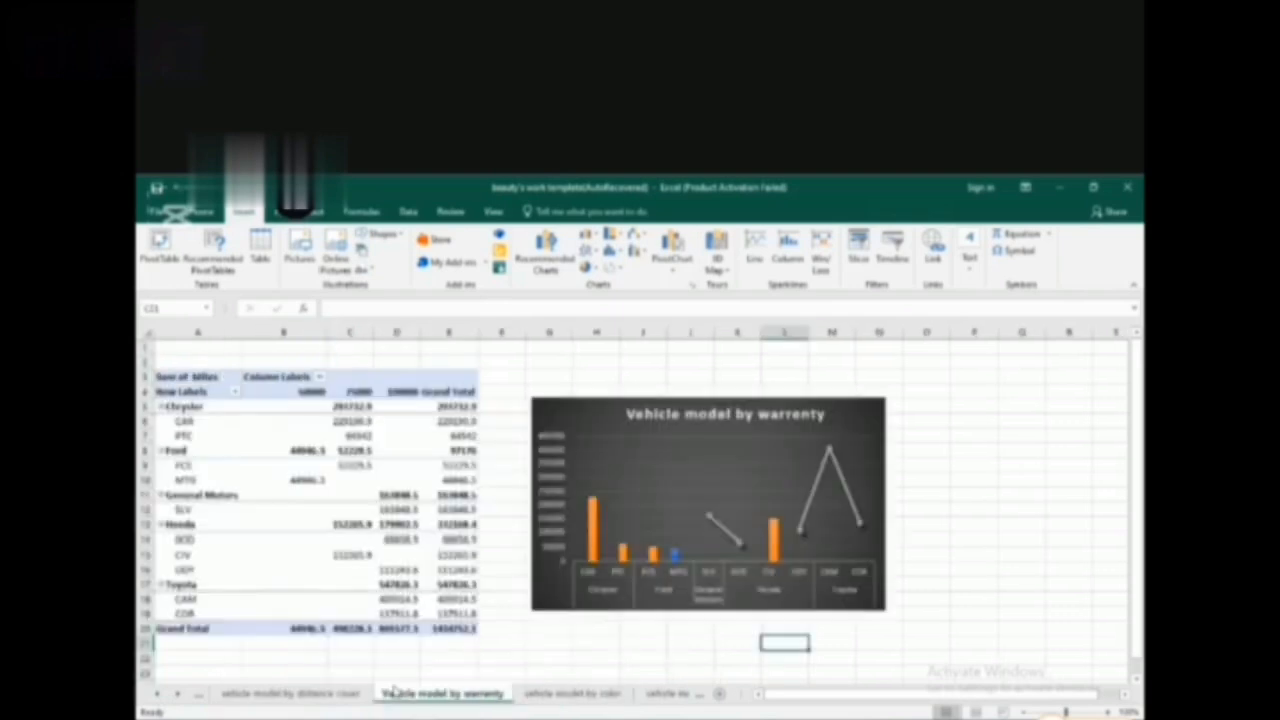
left_click(330, 695)
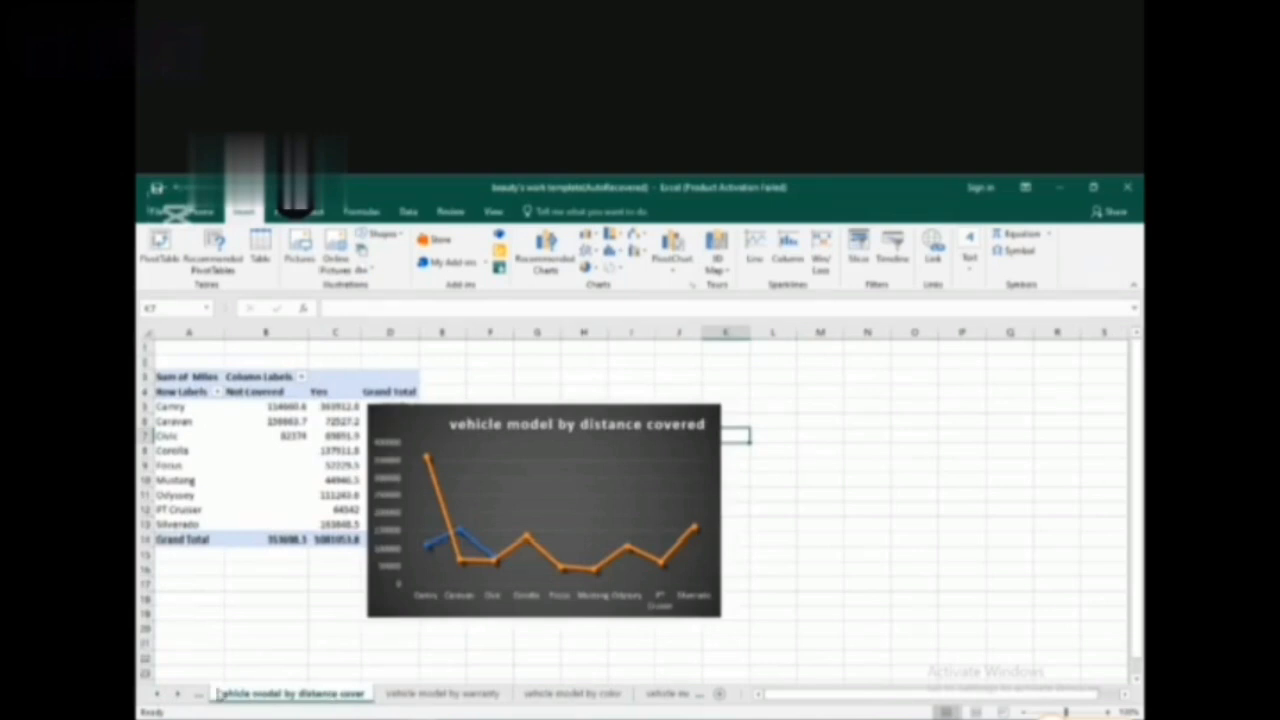
left_click(158, 695)
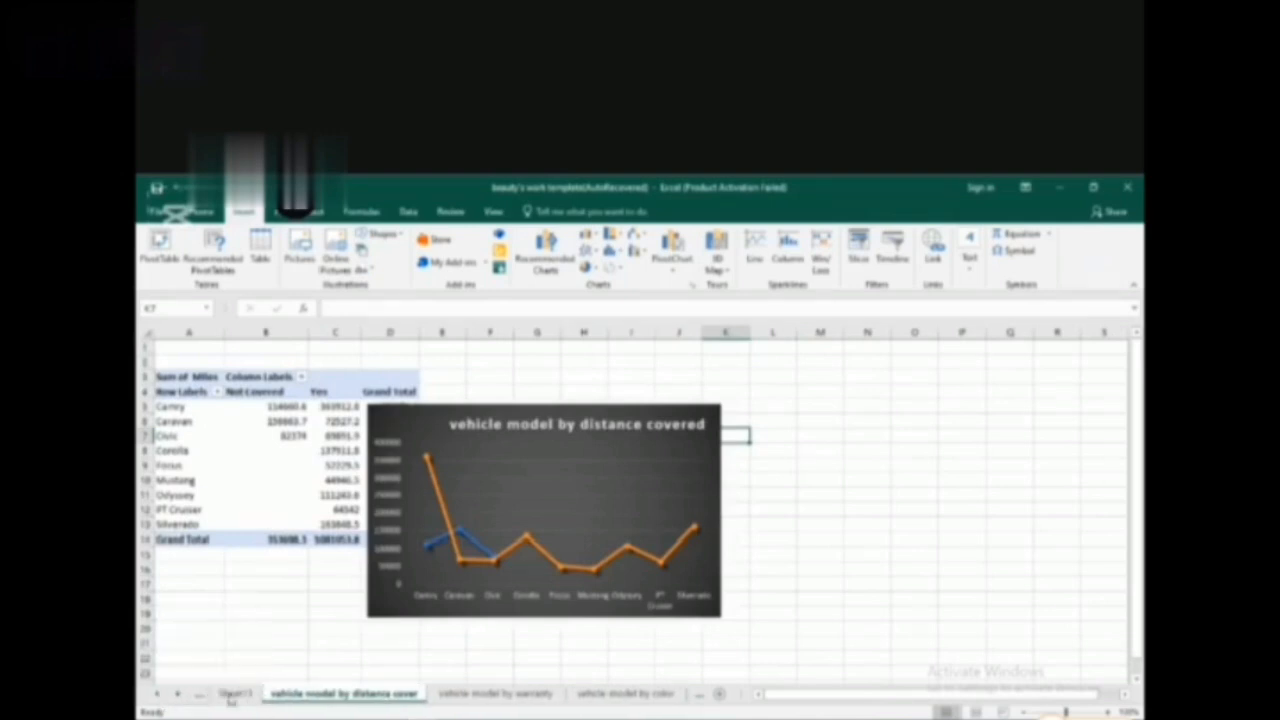
Go to the blank sheet right after the vehicle model by age and manufacture sheet and hide its gridlines
left_click(178, 697)
left_click(178, 697)
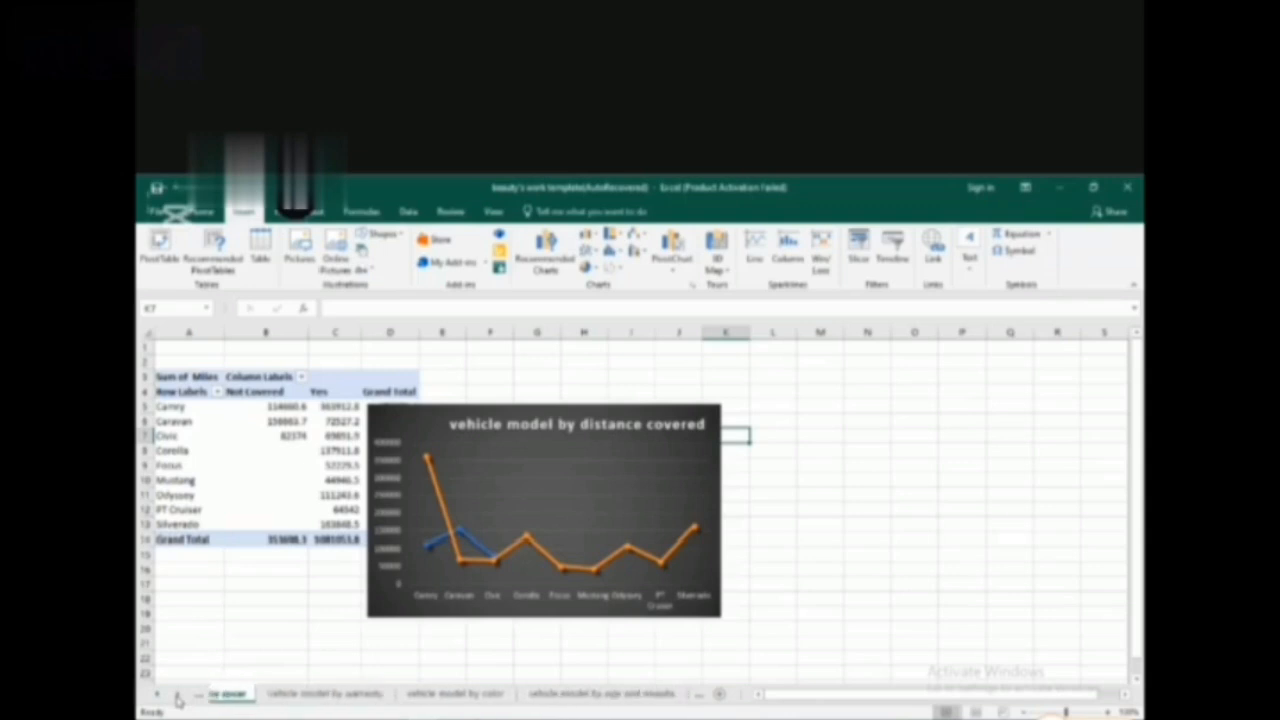
left_click(178, 697)
left_click(178, 697)
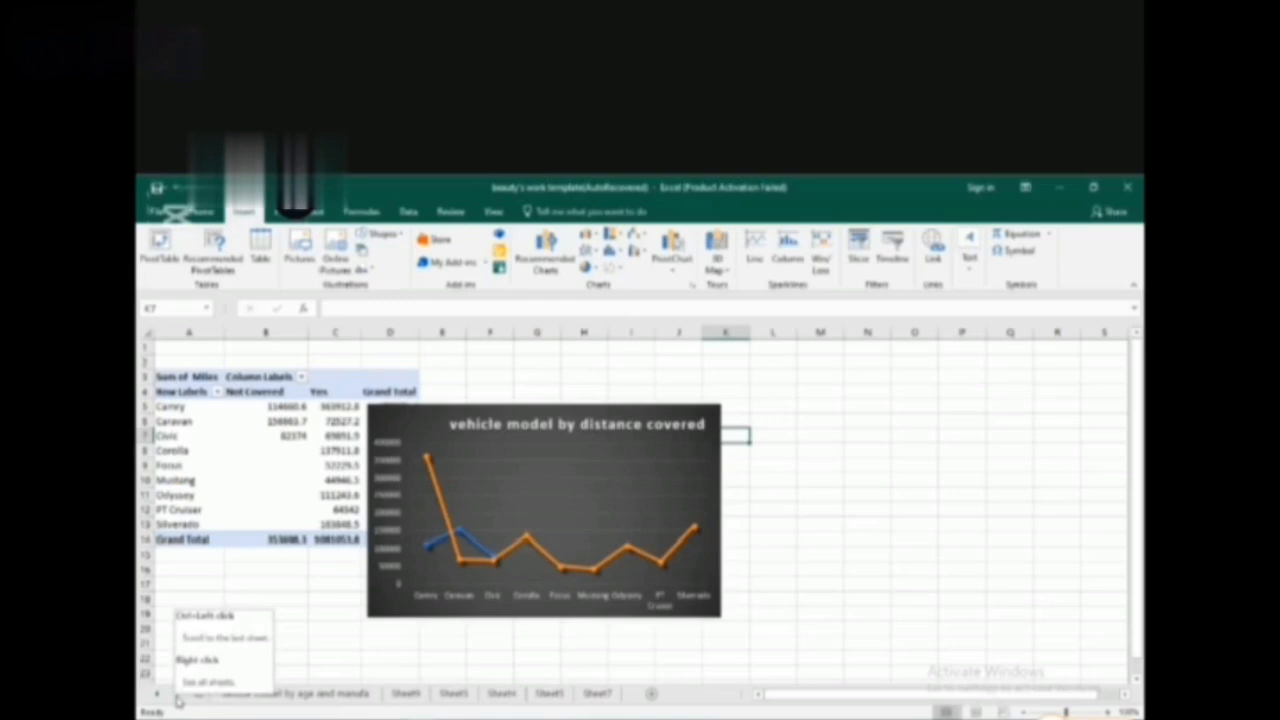
left_click(396, 696)
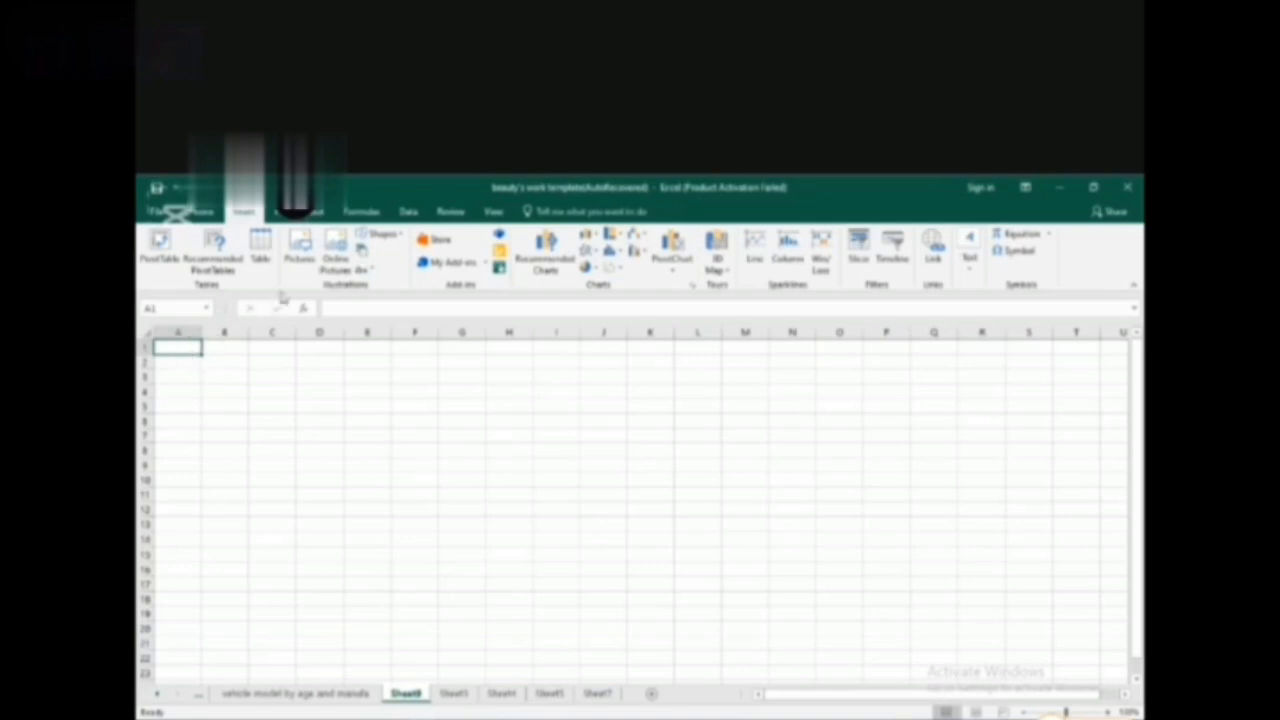
left_click(493, 213)
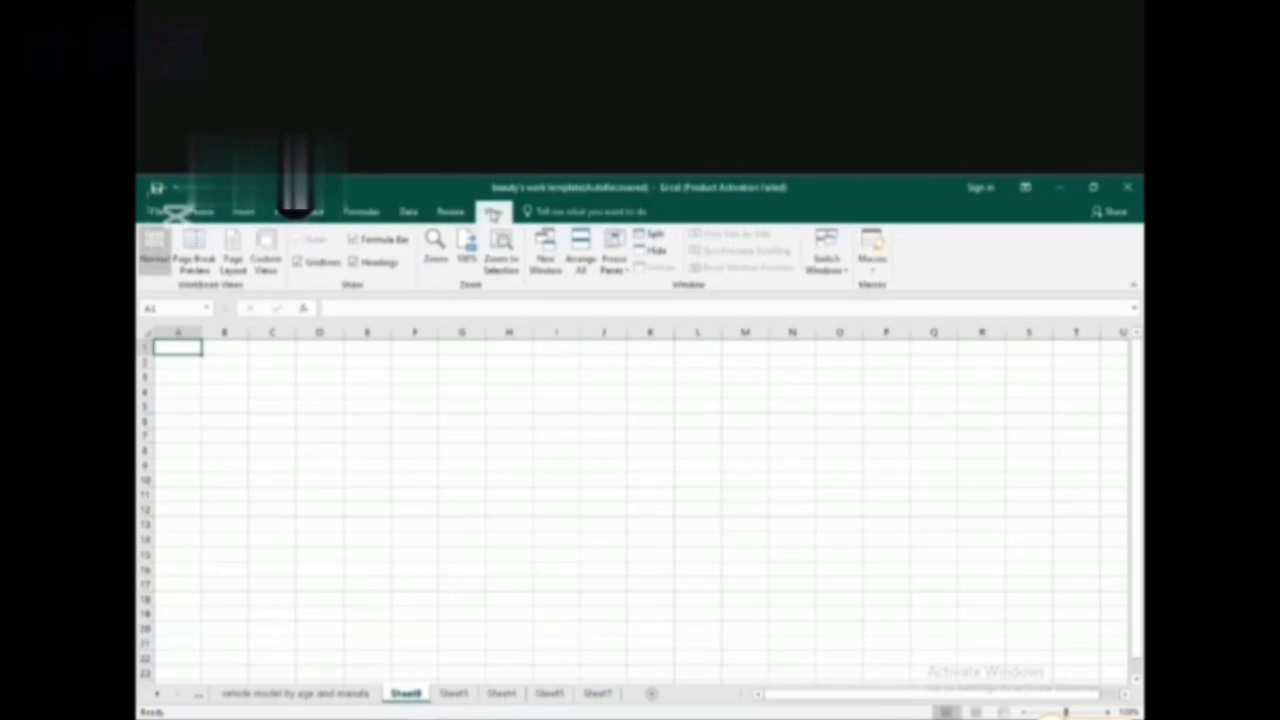
left_click(299, 262)
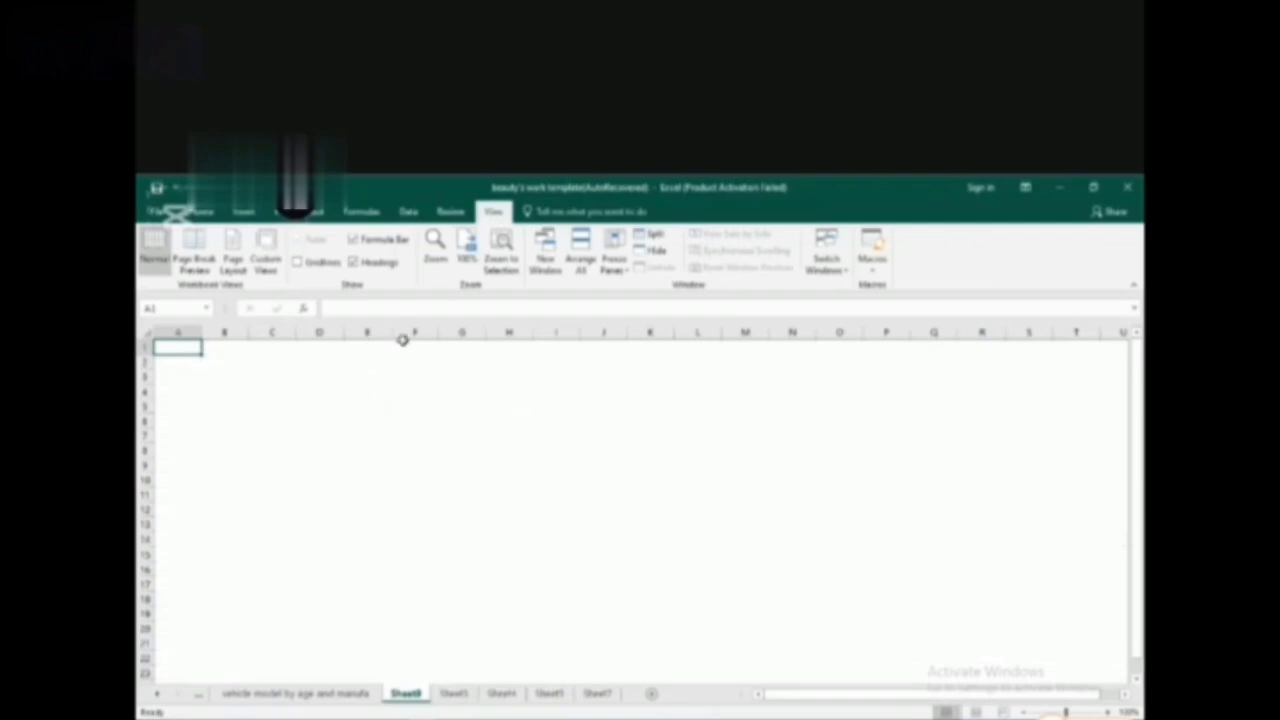
Insert a wide text box near the top of the blank sheet, spanning about columns F to N and rows 3 to 6
left_click(245, 213)
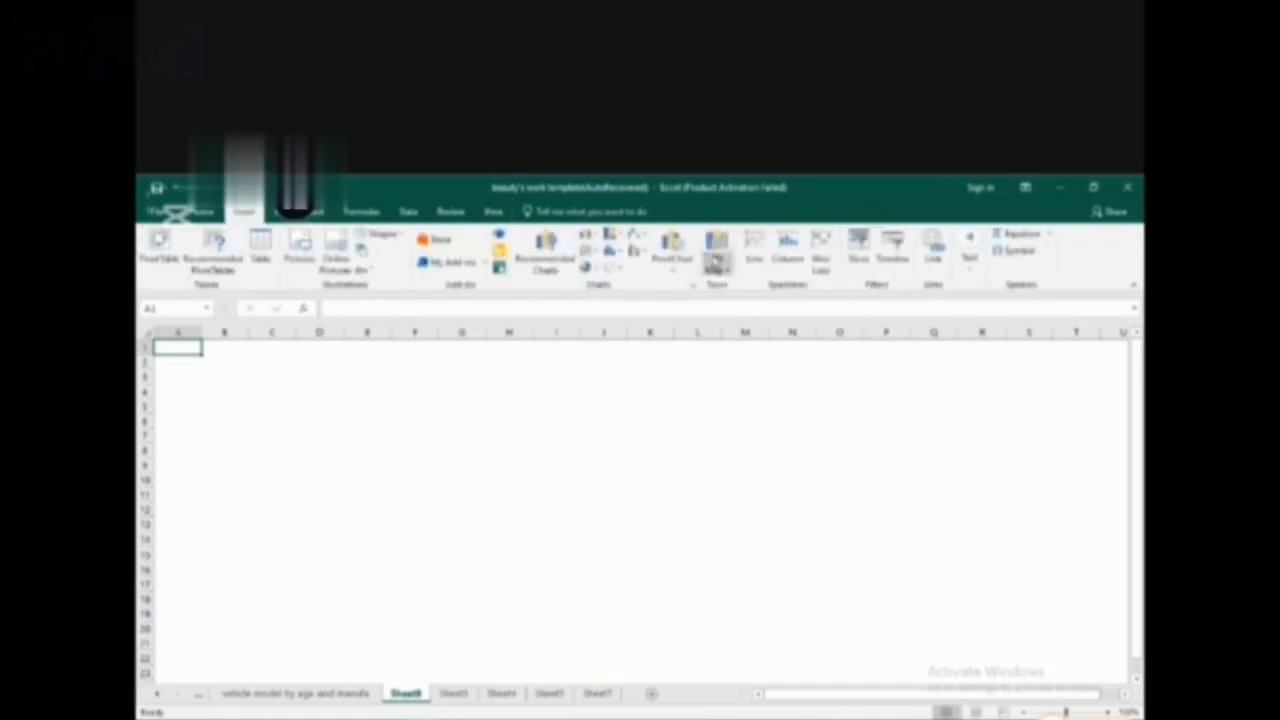
left_click(967, 272)
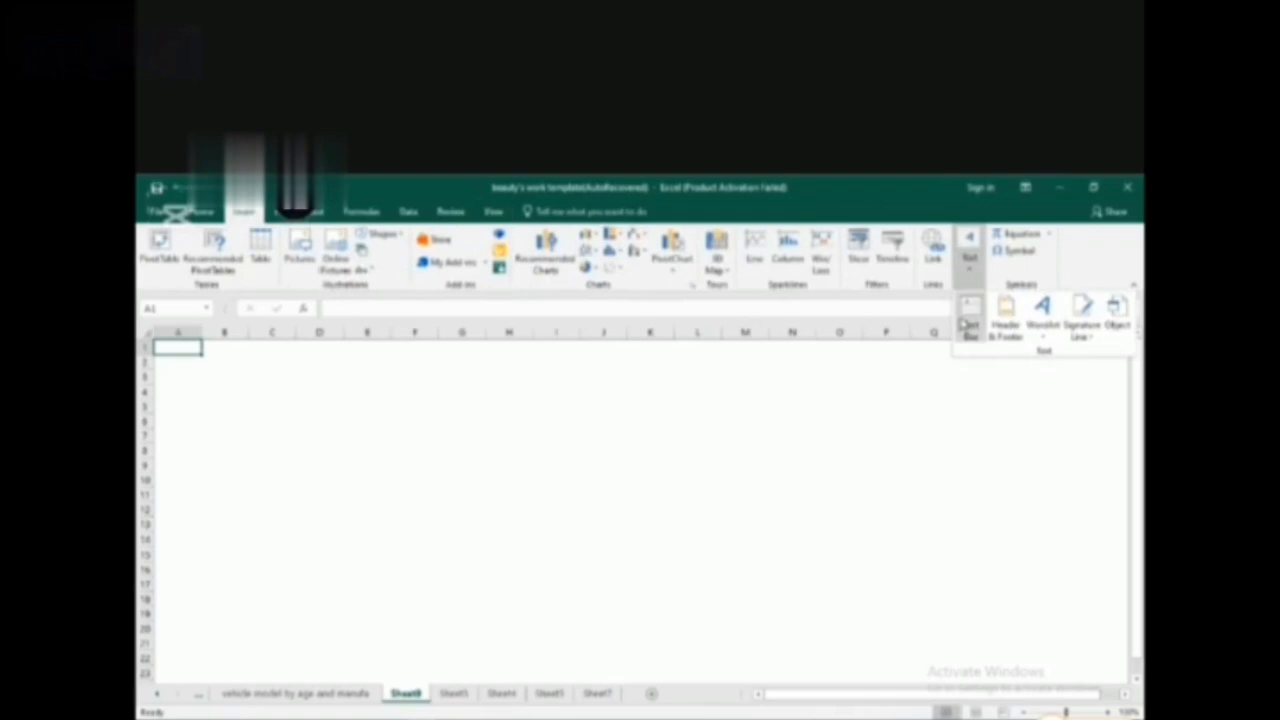
left_click(967, 315)
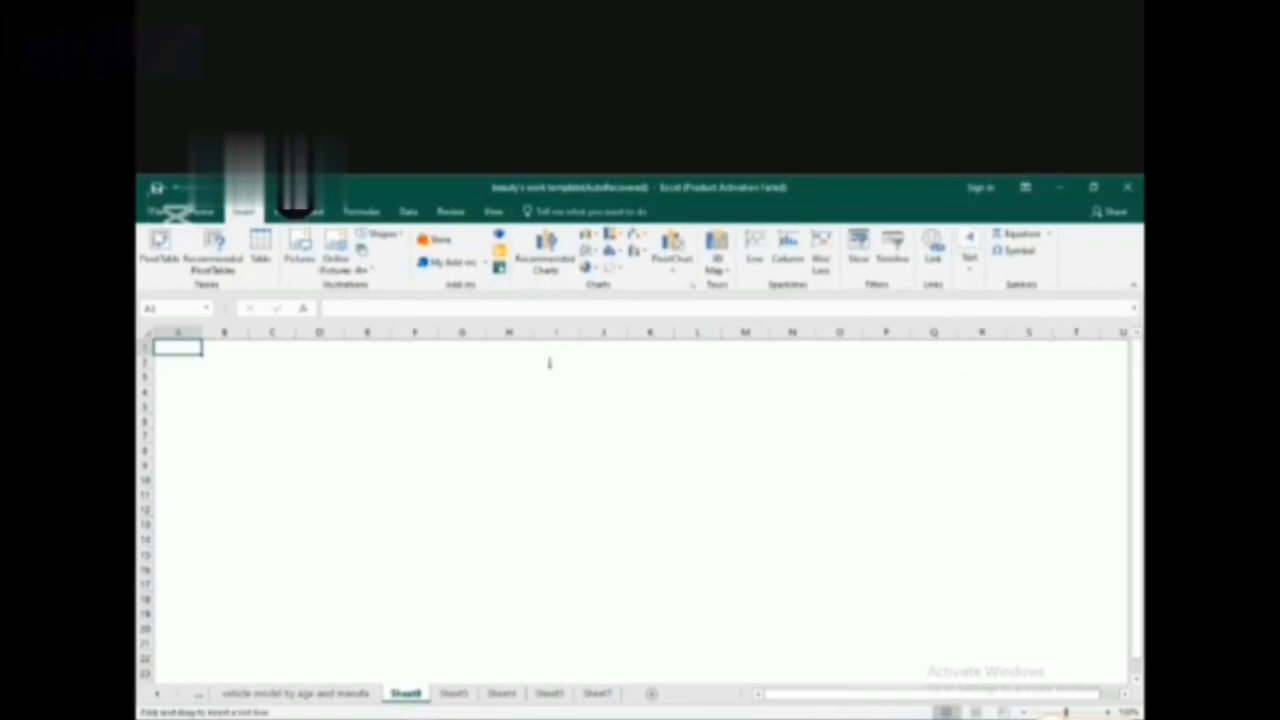
left_click_drag(430, 371, 776, 419)
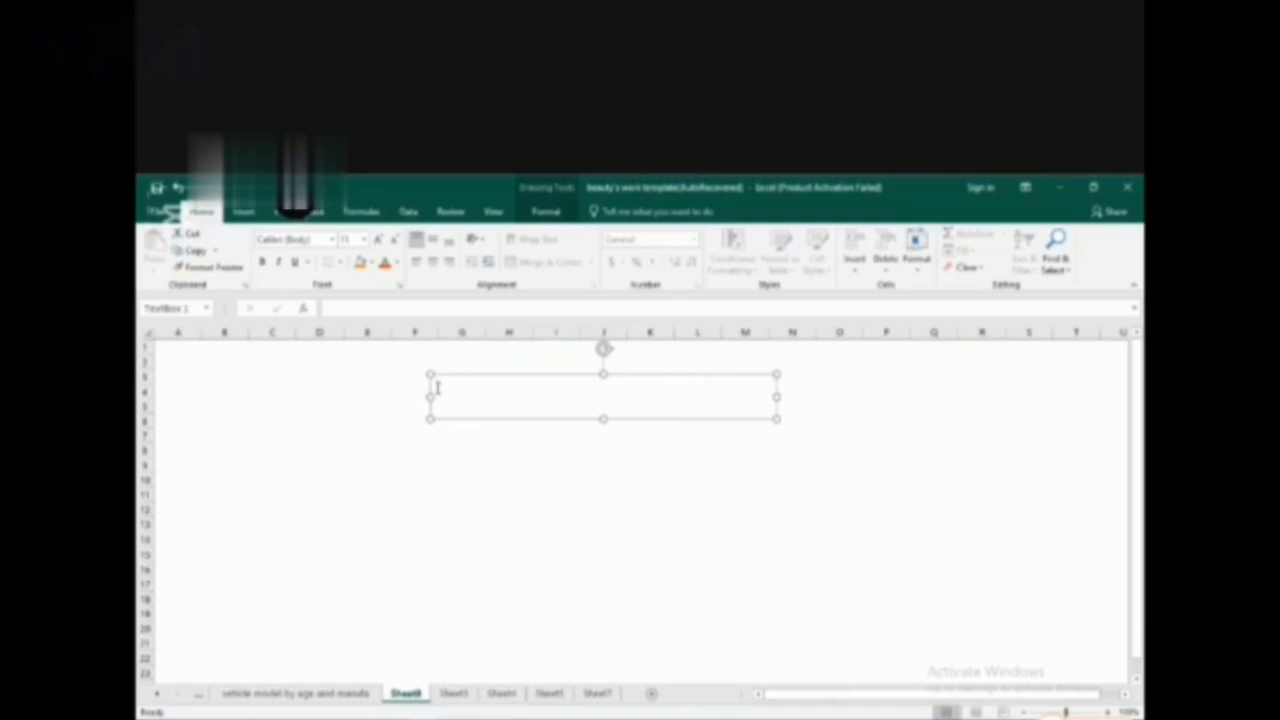
Enter the title "Excel dashboard on vehicle" in the text box
type("Car")
type("el")
type(" th")
type("shbo")
type("ard of")
type(" ve")
type("hicle")
Make the title text bold and color it with a very dark gray theme shade
left_click_drag(437, 386, 579, 391)
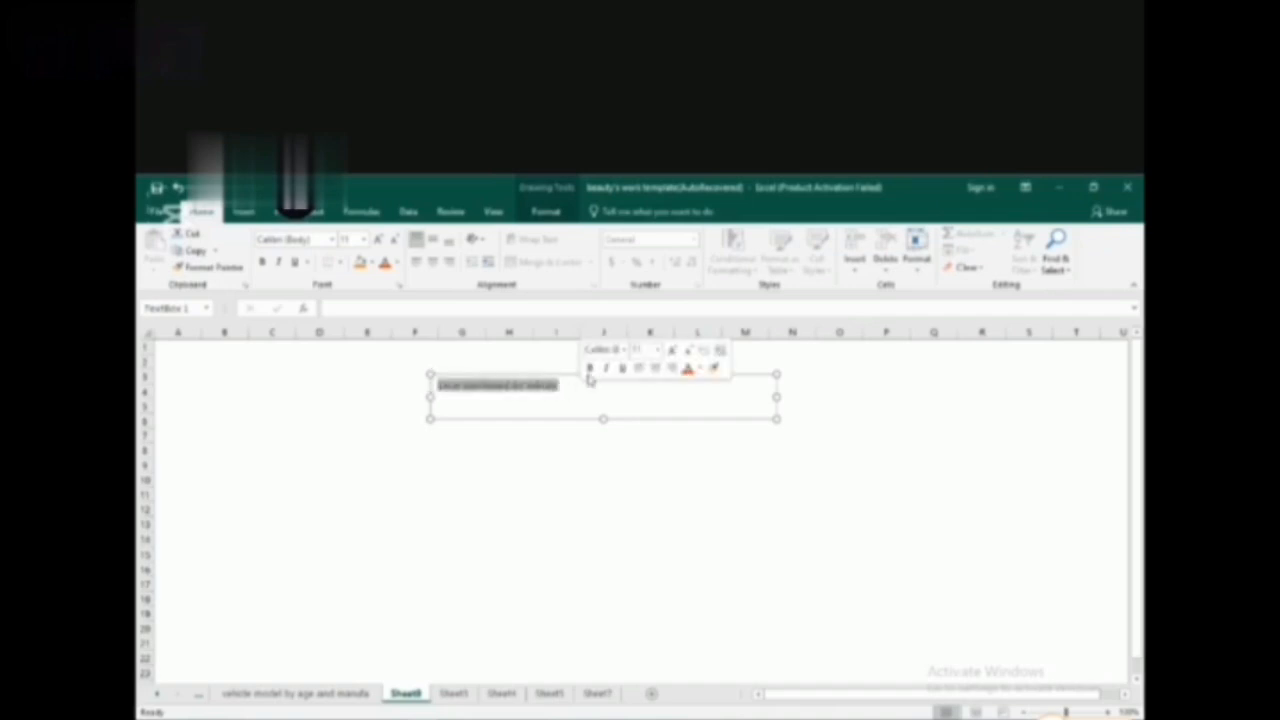
left_click(590, 369)
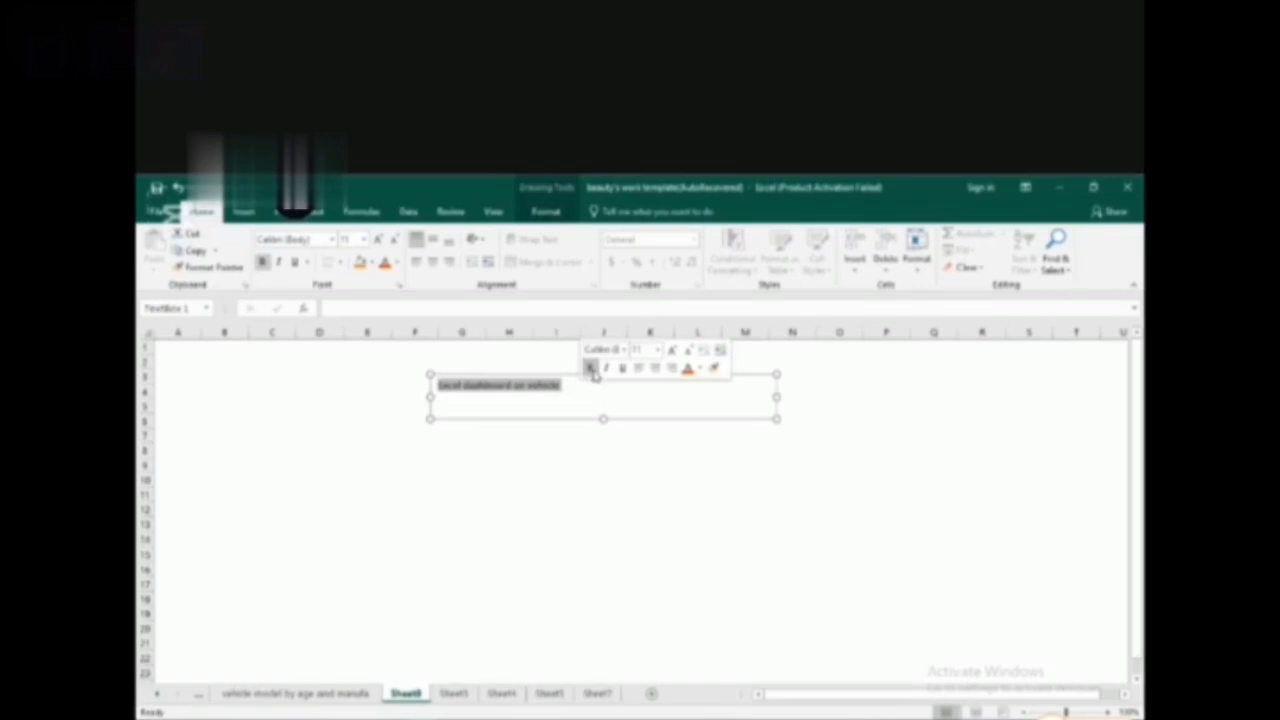
left_click(700, 369)
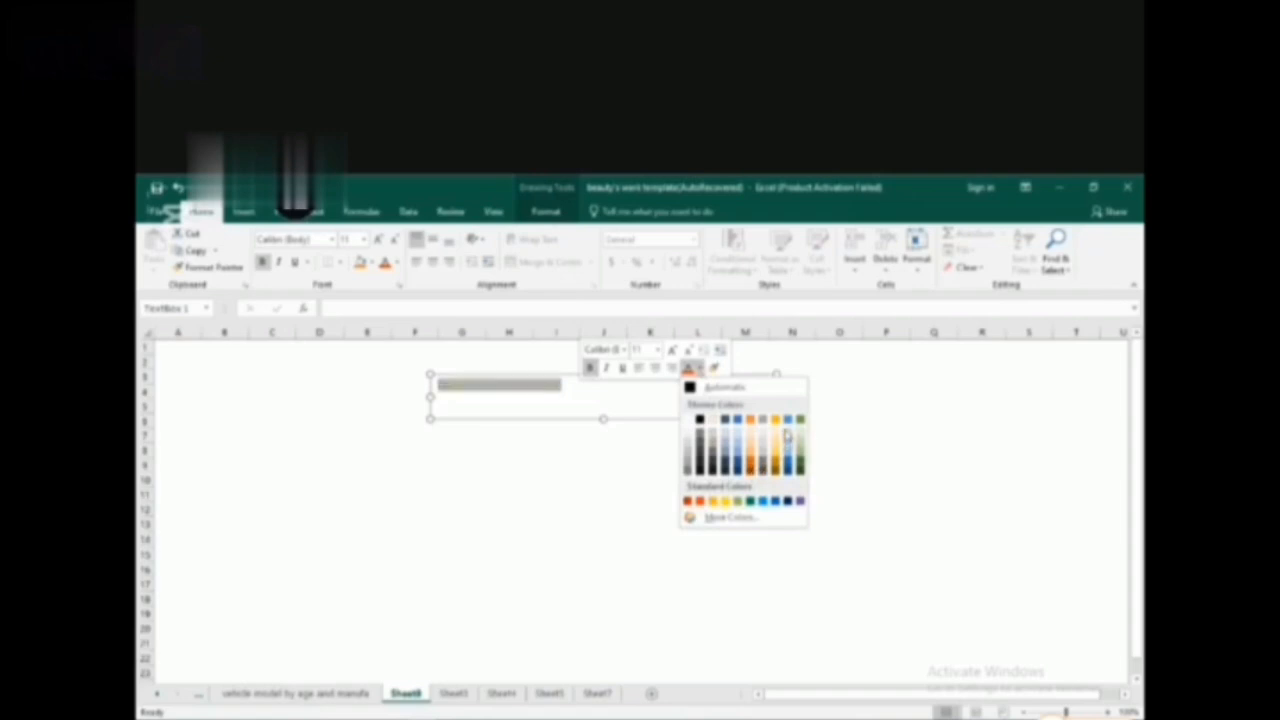
left_click(712, 468)
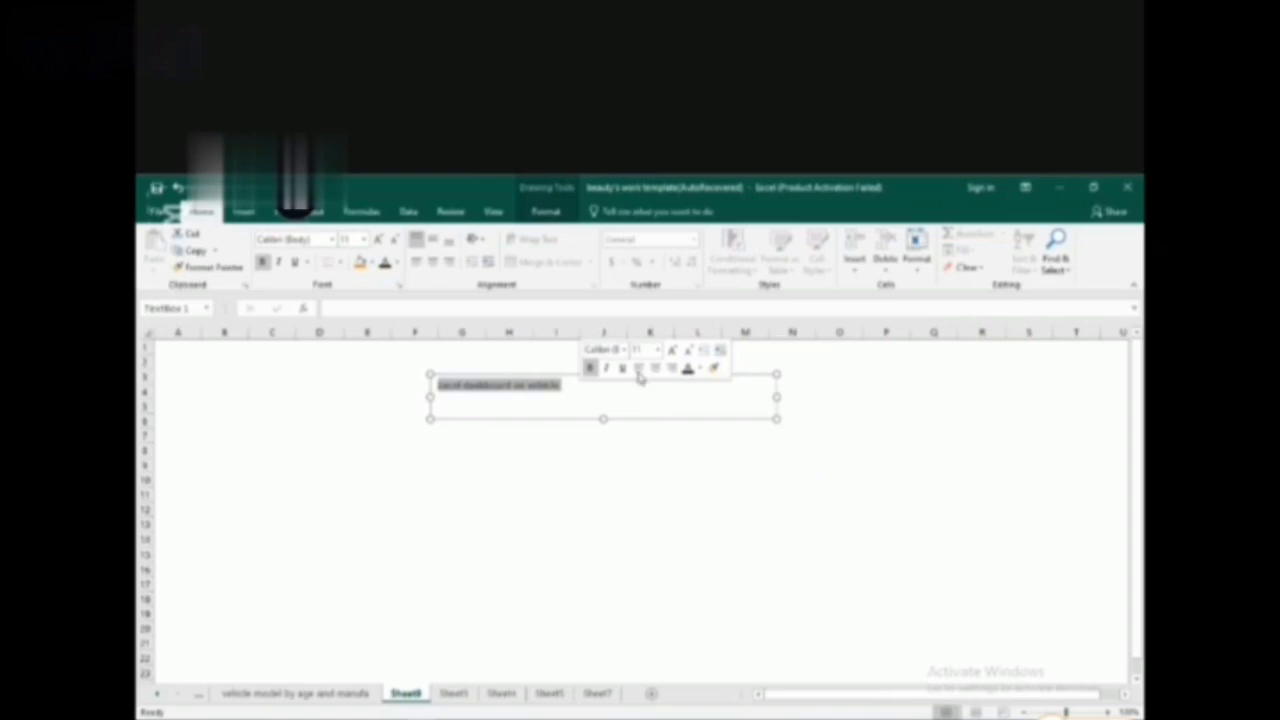
Change the title's font to Agency FB and set its size to 36
left_click(660, 351)
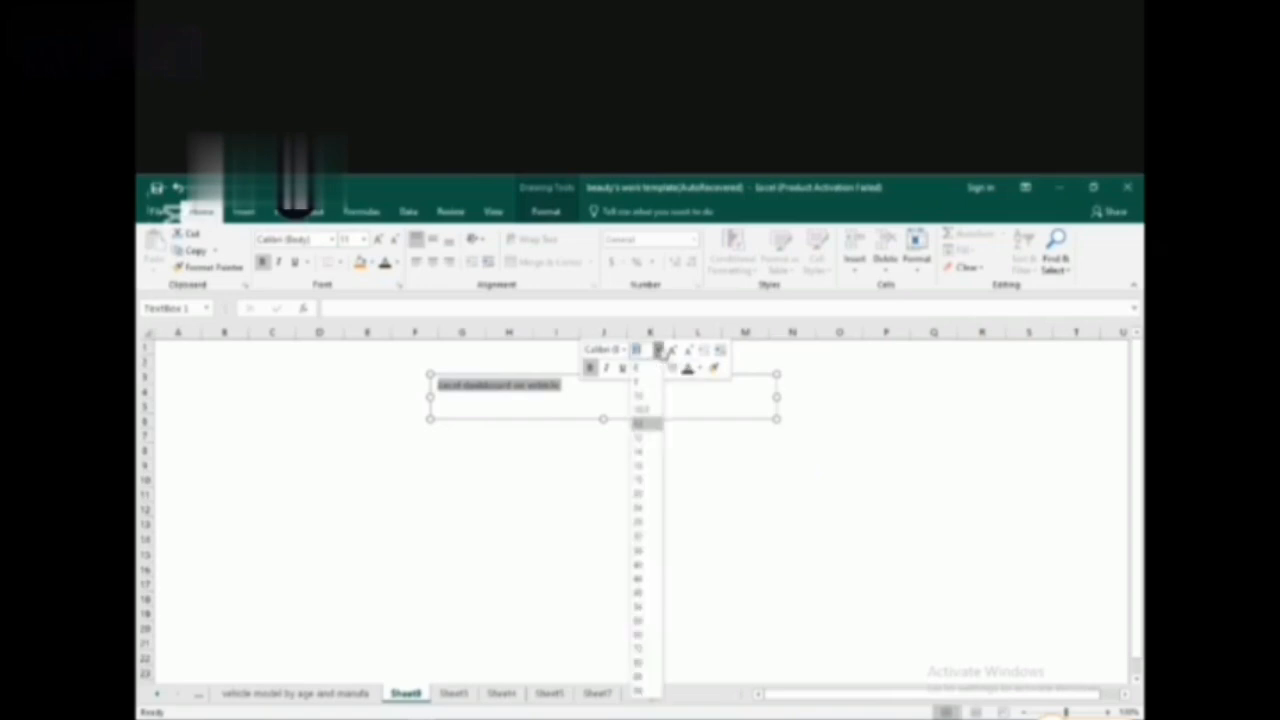
left_click(640, 524)
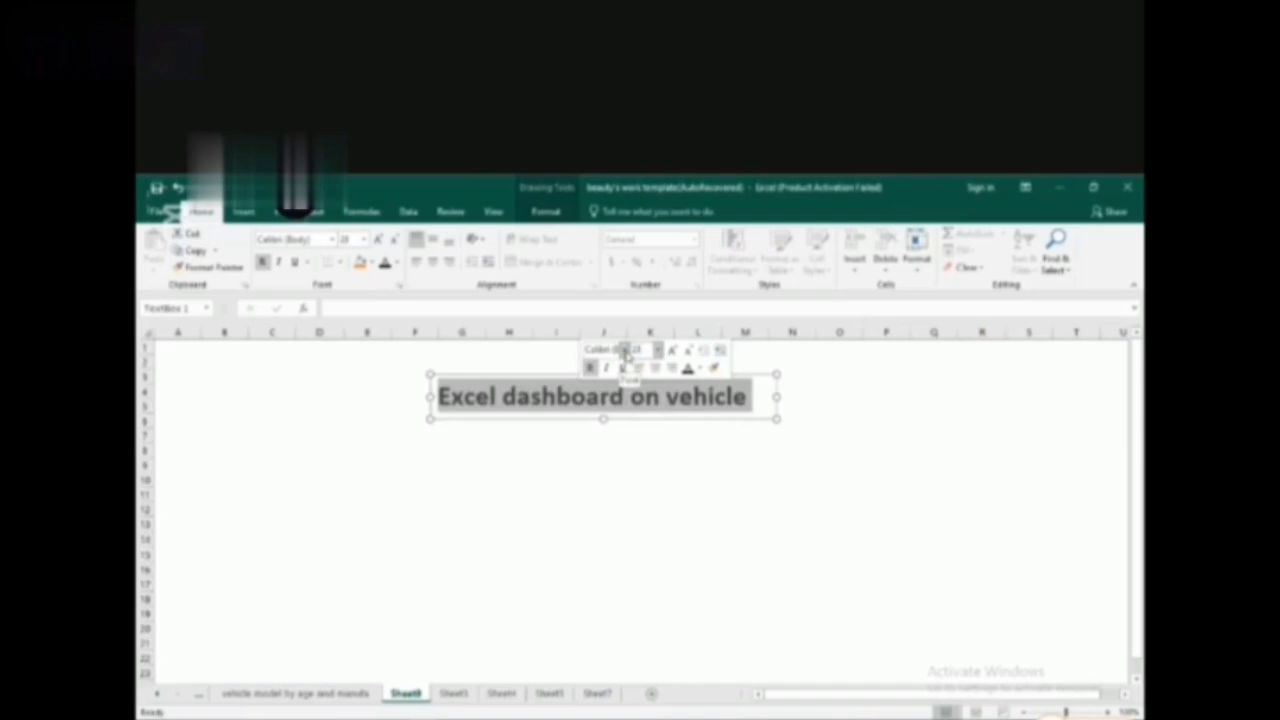
left_click(625, 351)
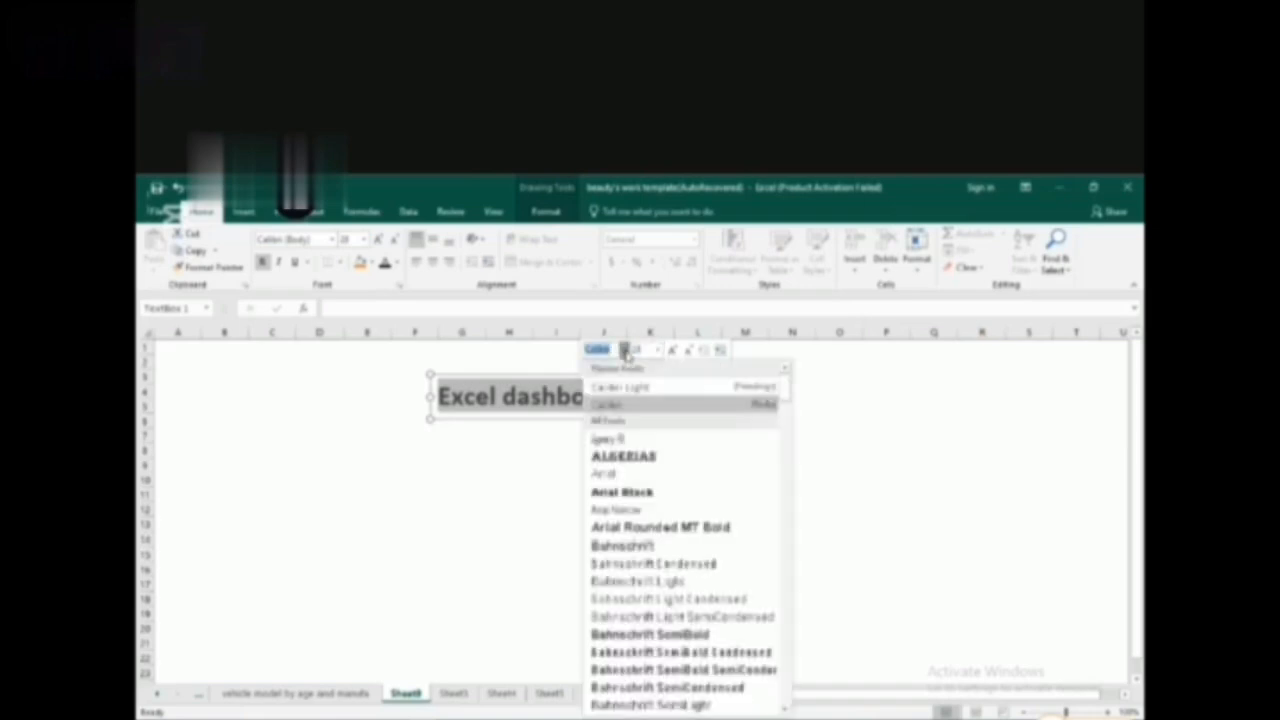
left_click(622, 440)
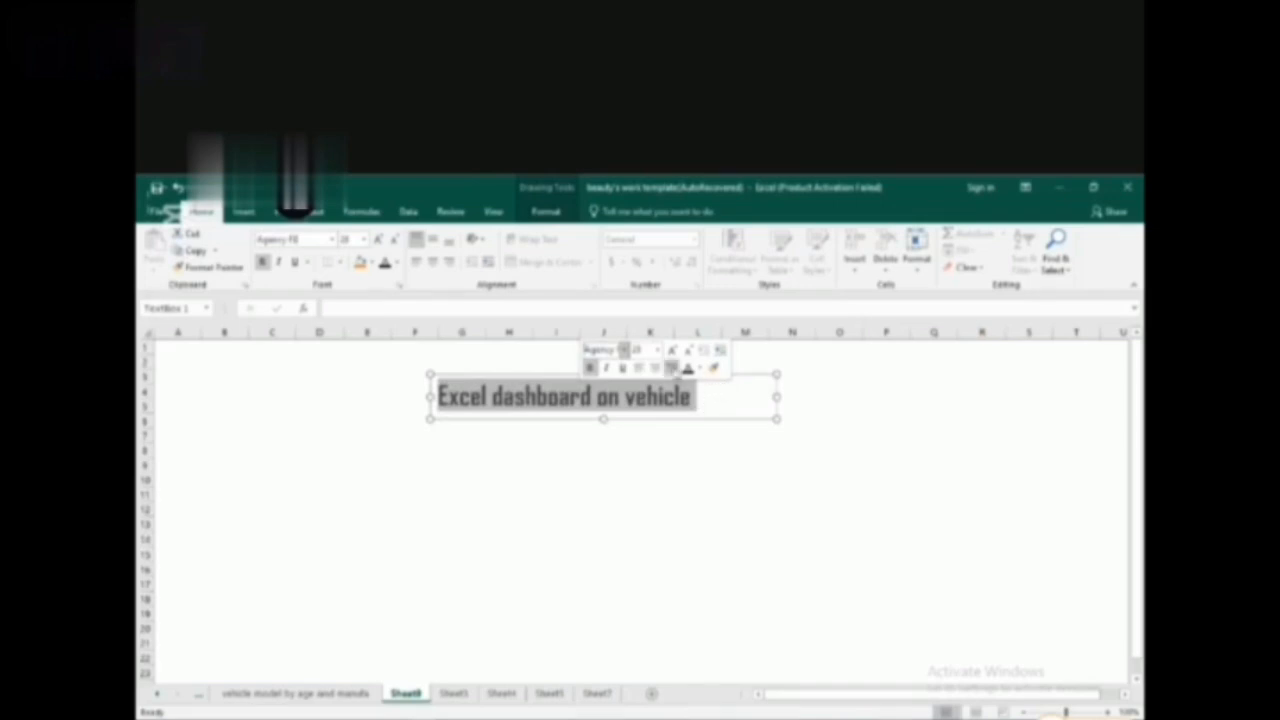
left_click(658, 350)
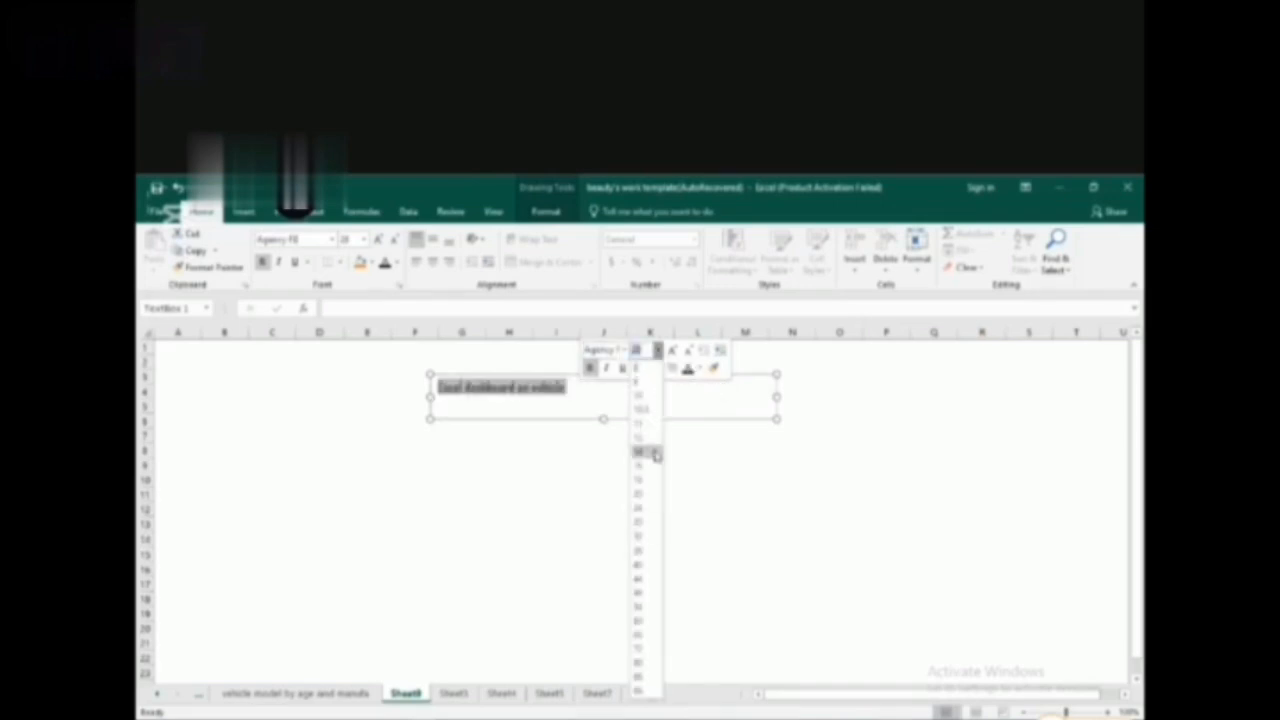
left_click(648, 551)
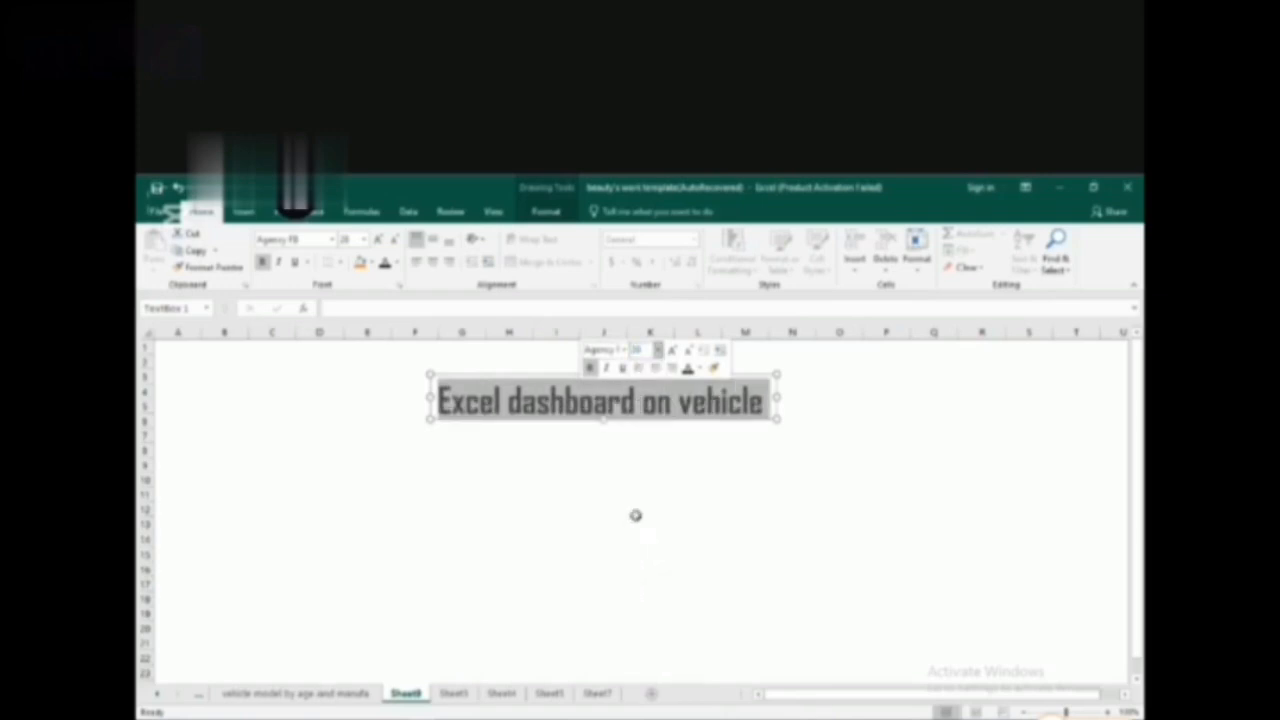
Move the title text box up slightly so it covers about rows 2 to 4
left_click(513, 349)
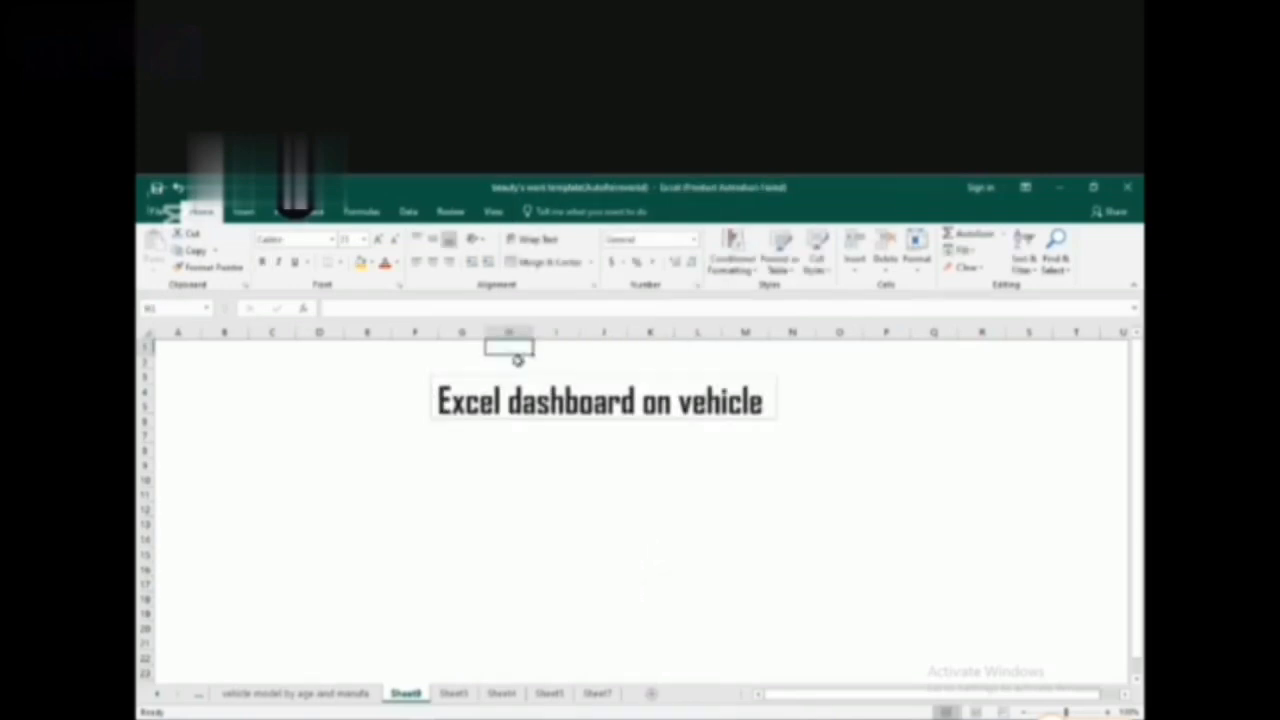
left_click(530, 380)
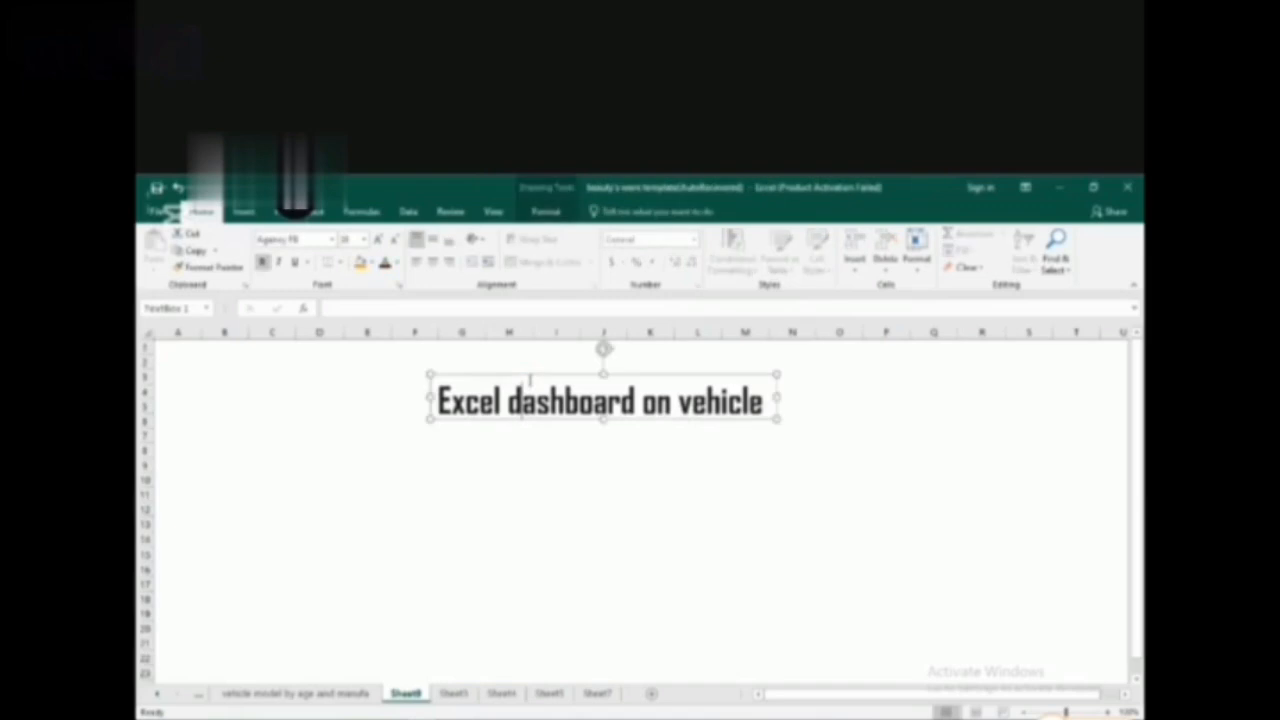
left_click_drag(528, 372, 523, 356)
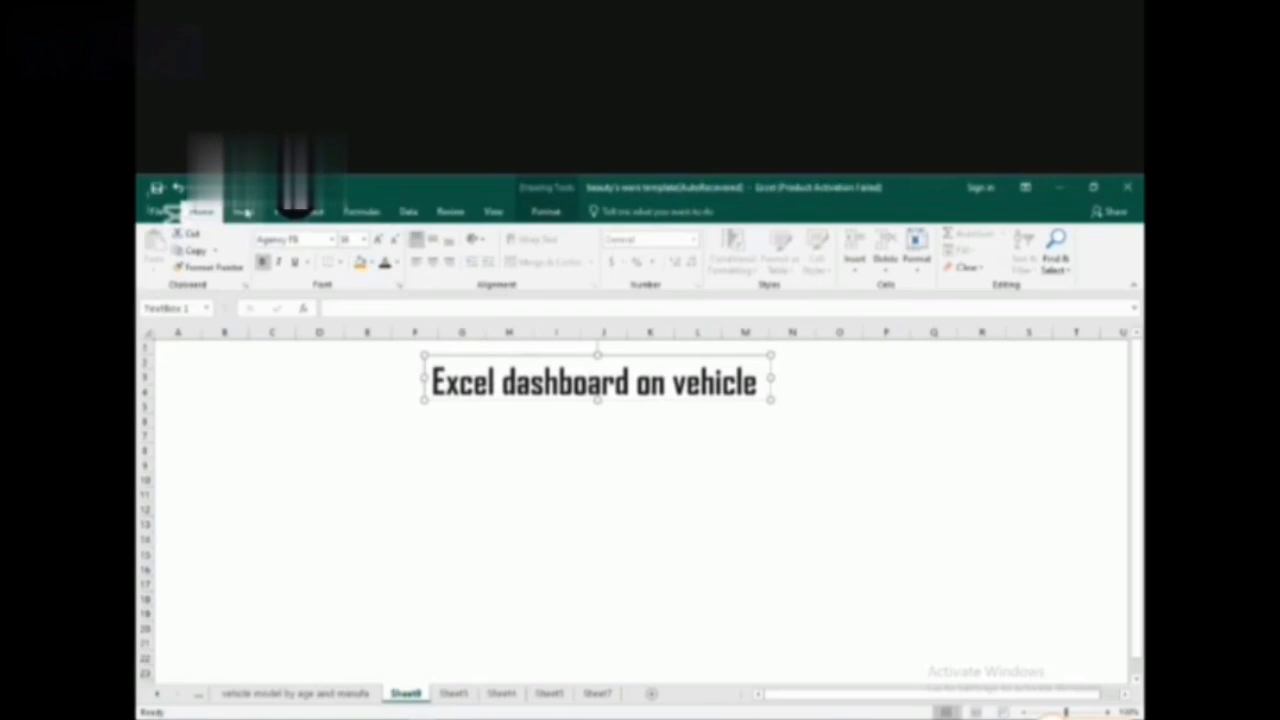
Insert the picture of the white car from the Downloads folder onto the sheet
left_click(245, 212)
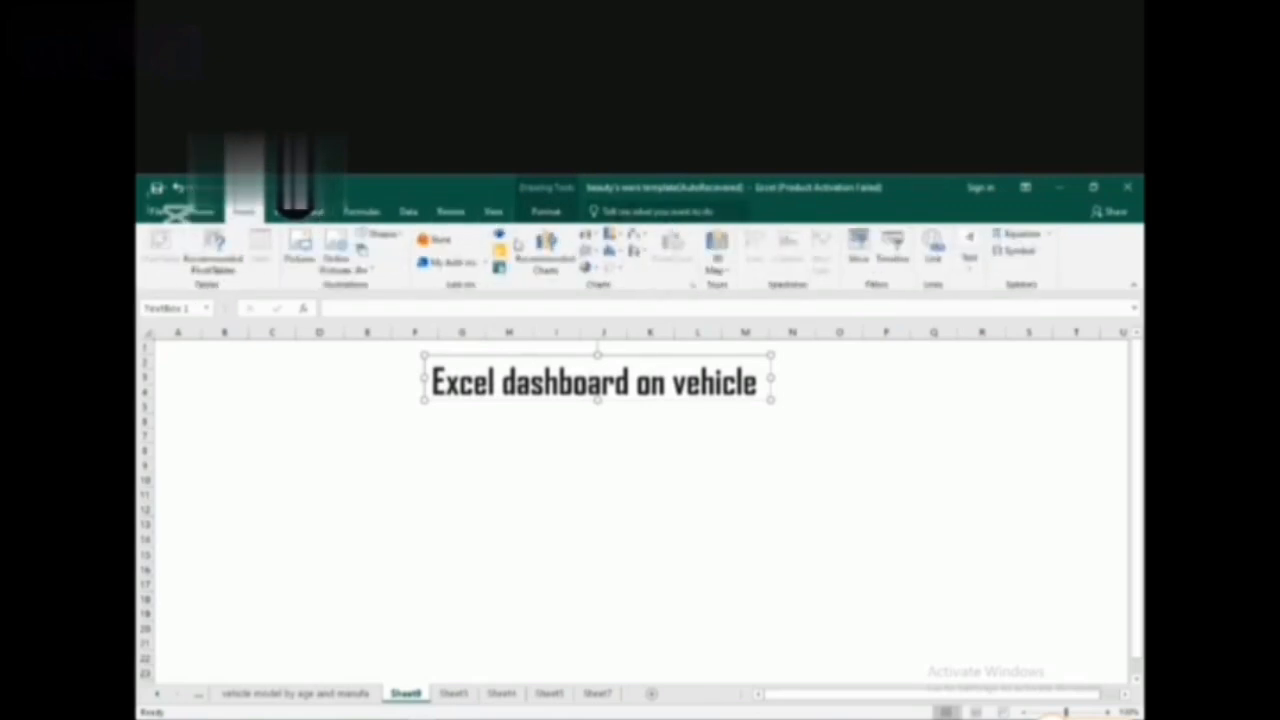
left_click(383, 235)
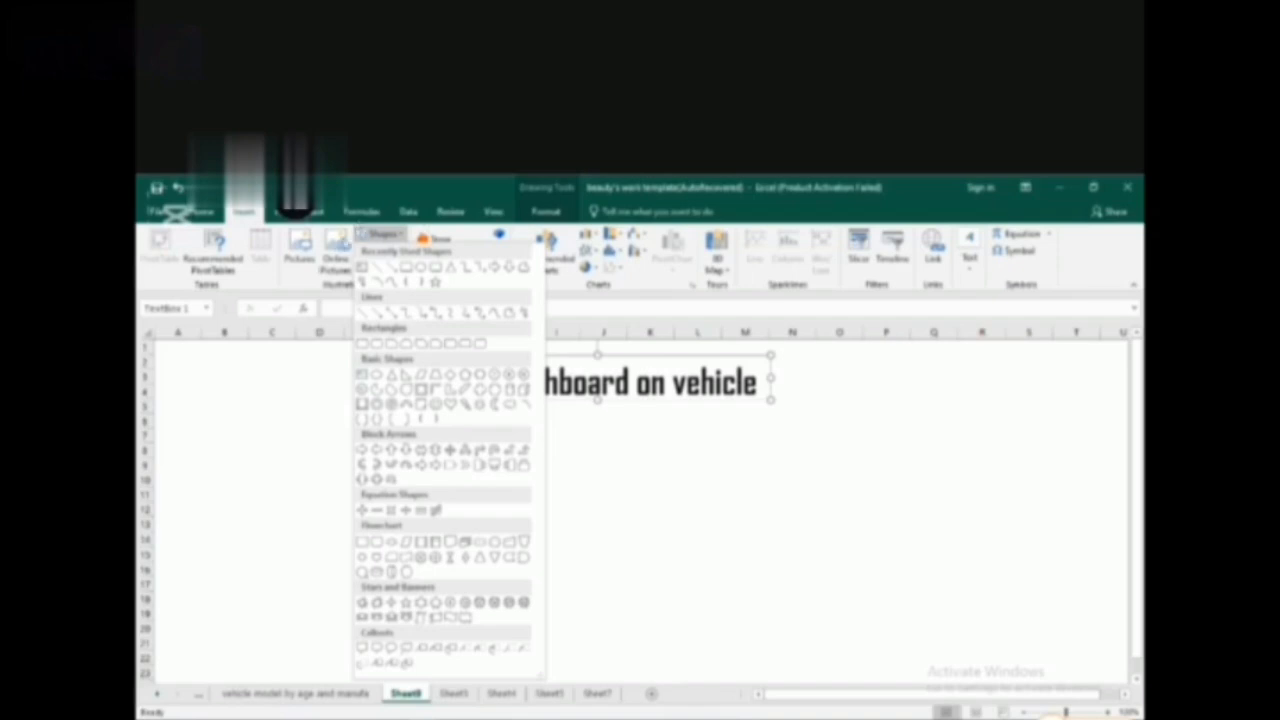
left_click(251, 218)
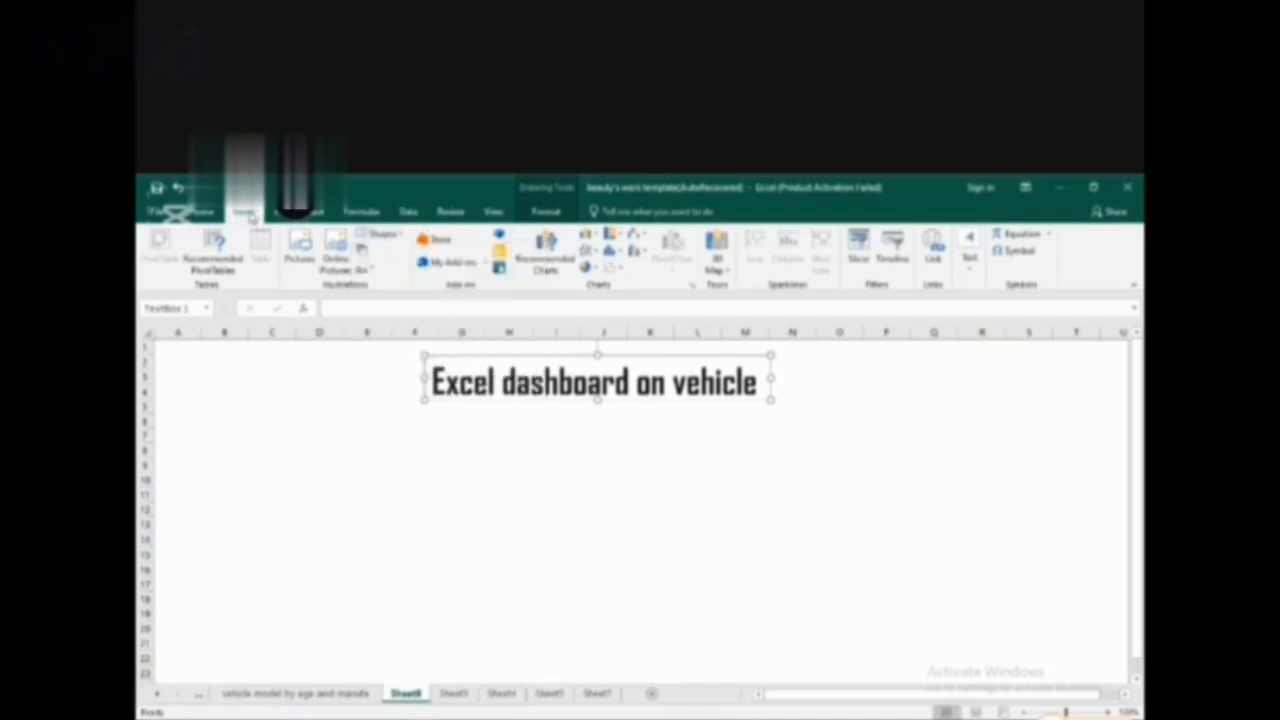
left_click(297, 256)
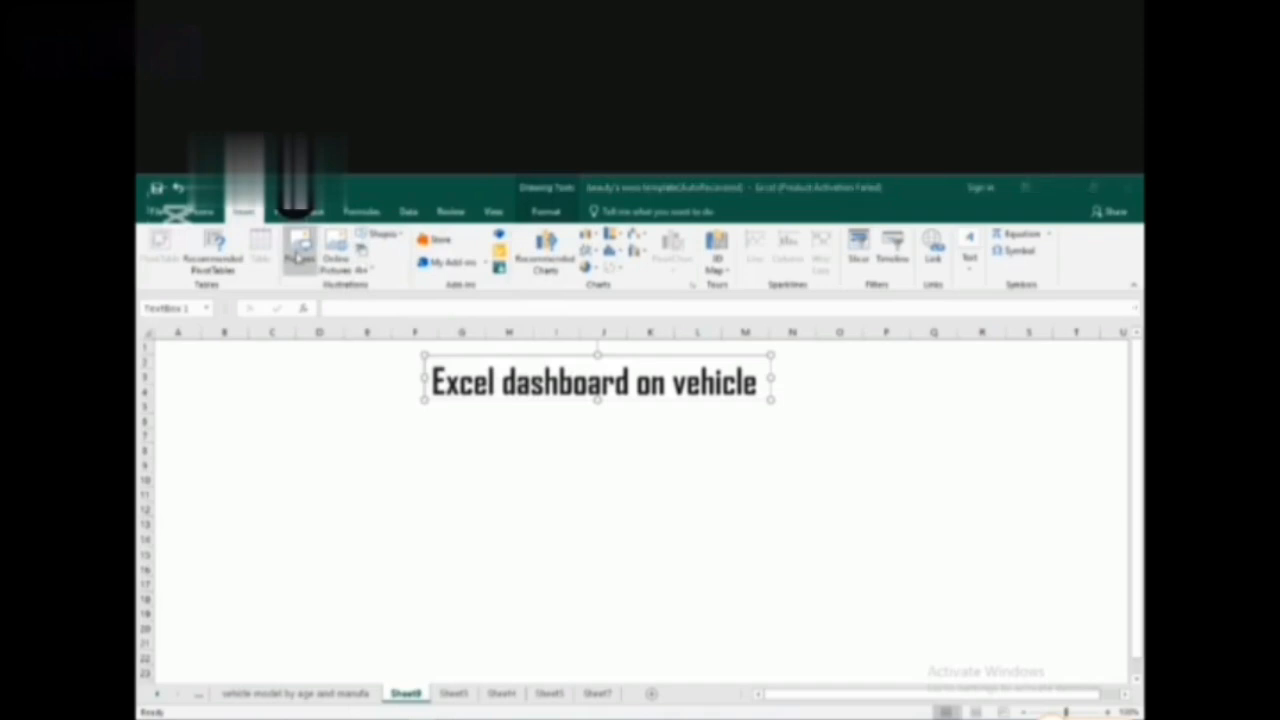
left_click(297, 256)
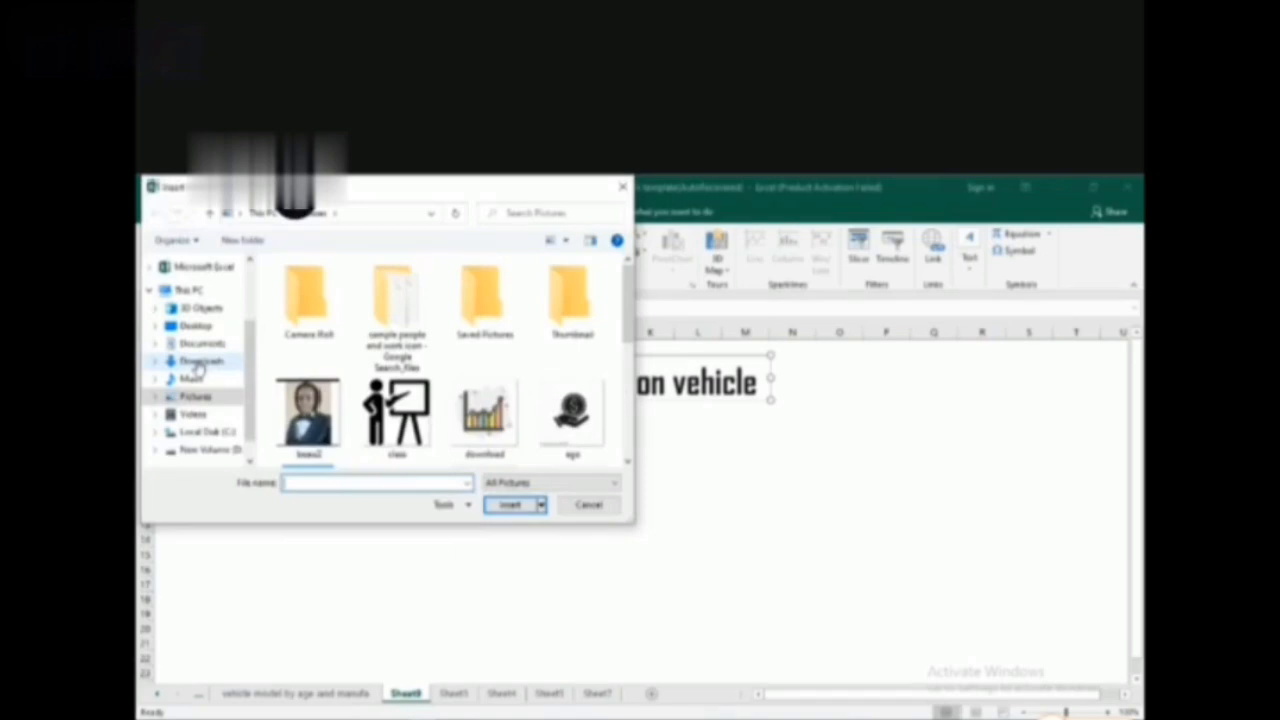
left_click(198, 362)
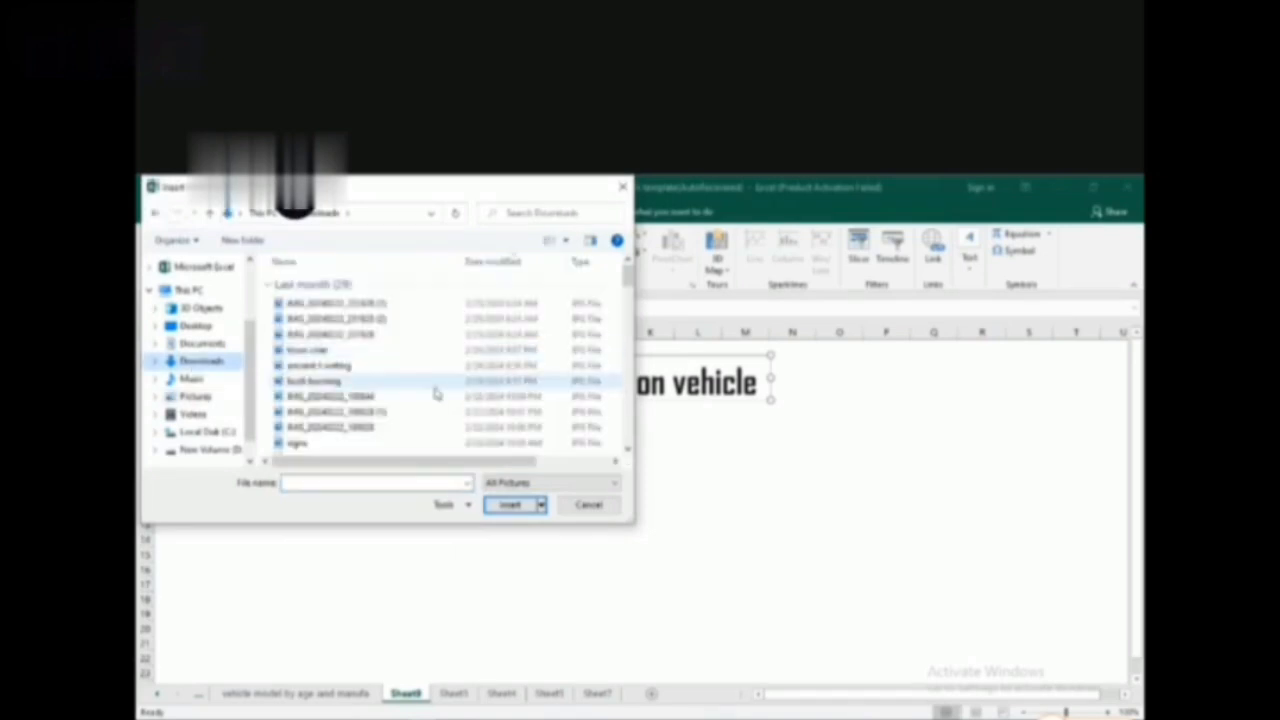
scroll(436, 394, "down", 1)
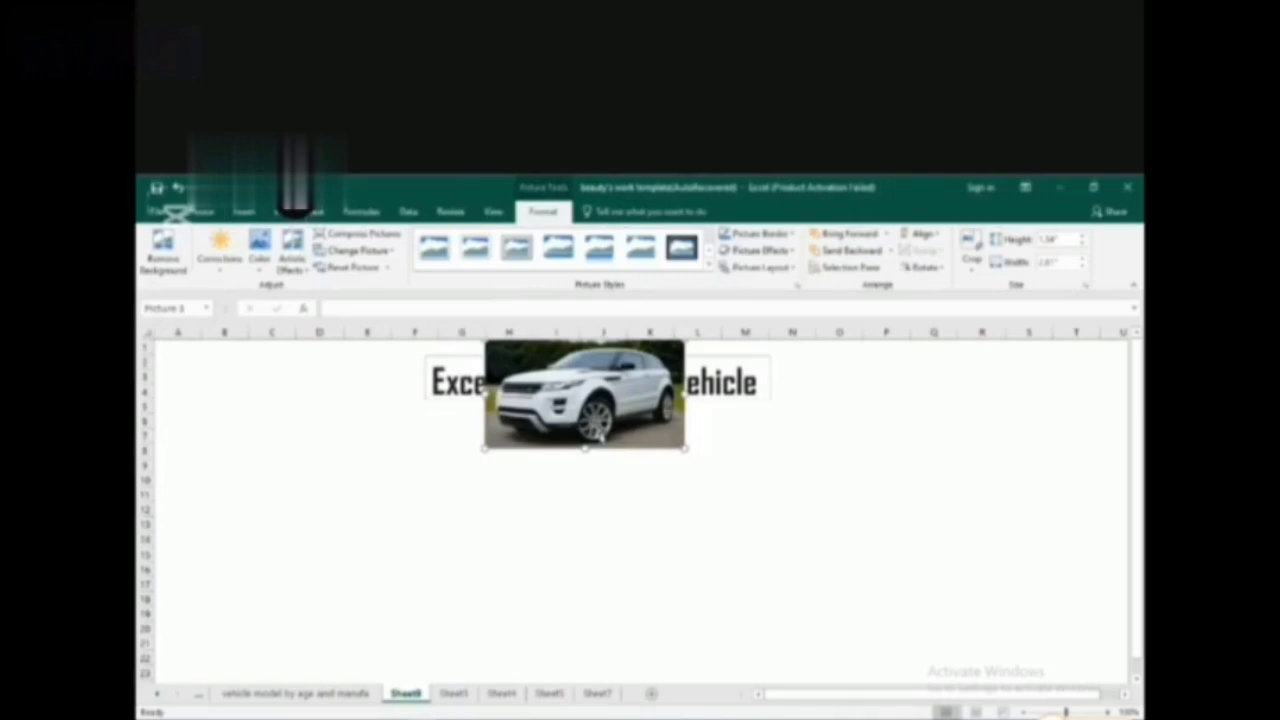
Undo the shrinking of the car picture and enlarge it to cover the sheet's visible width from about row 4 down
key("ctrl+z")
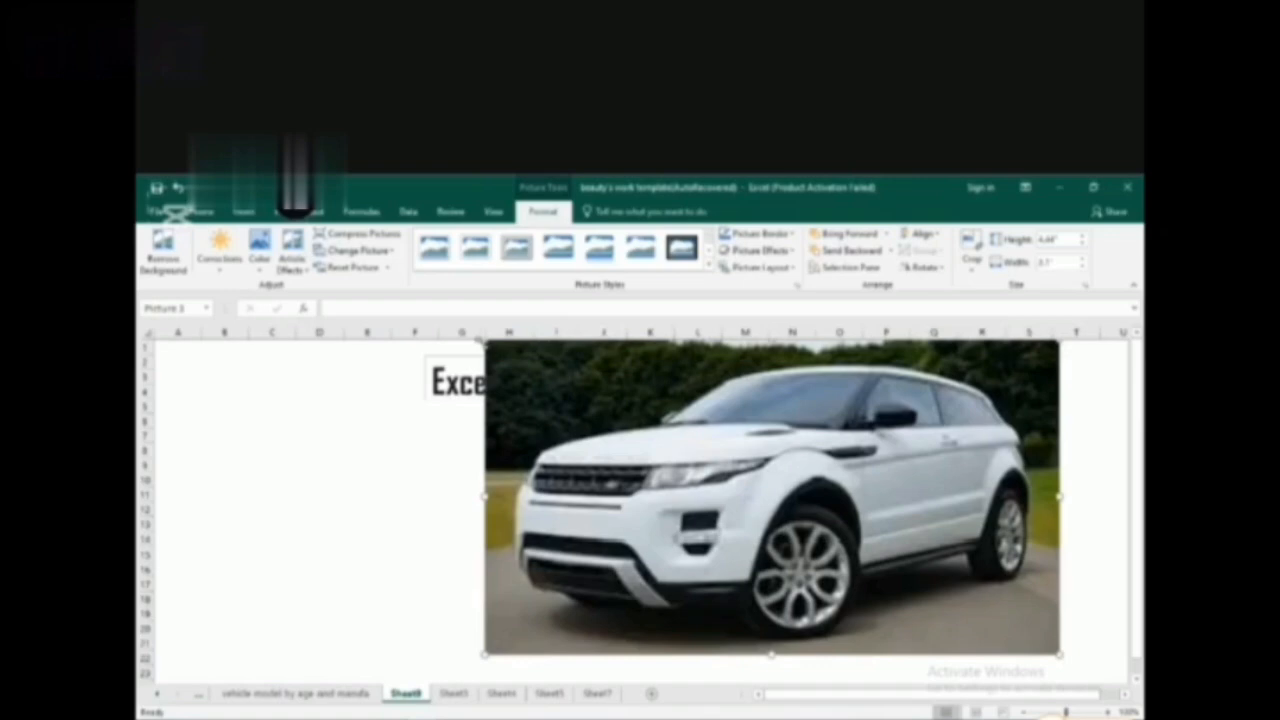
left_click_drag(483, 340, 156, 340)
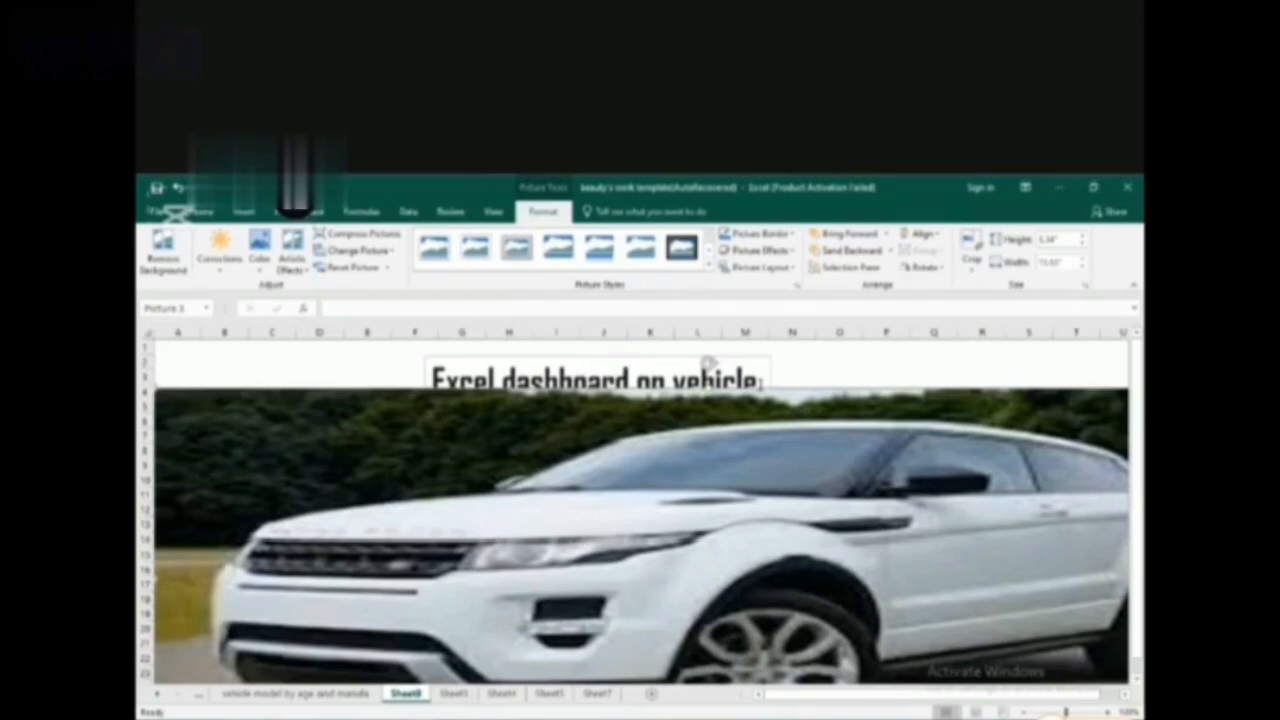
left_click(708, 362)
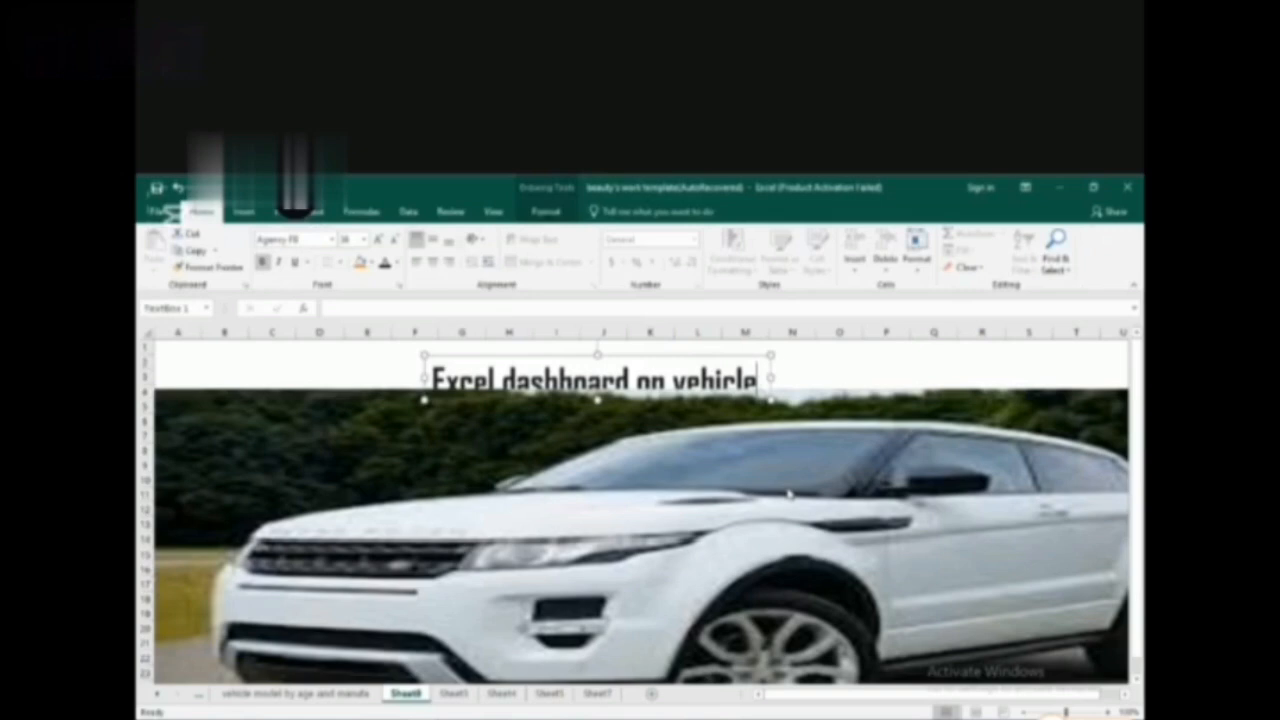
key("ctrl+shift+f")
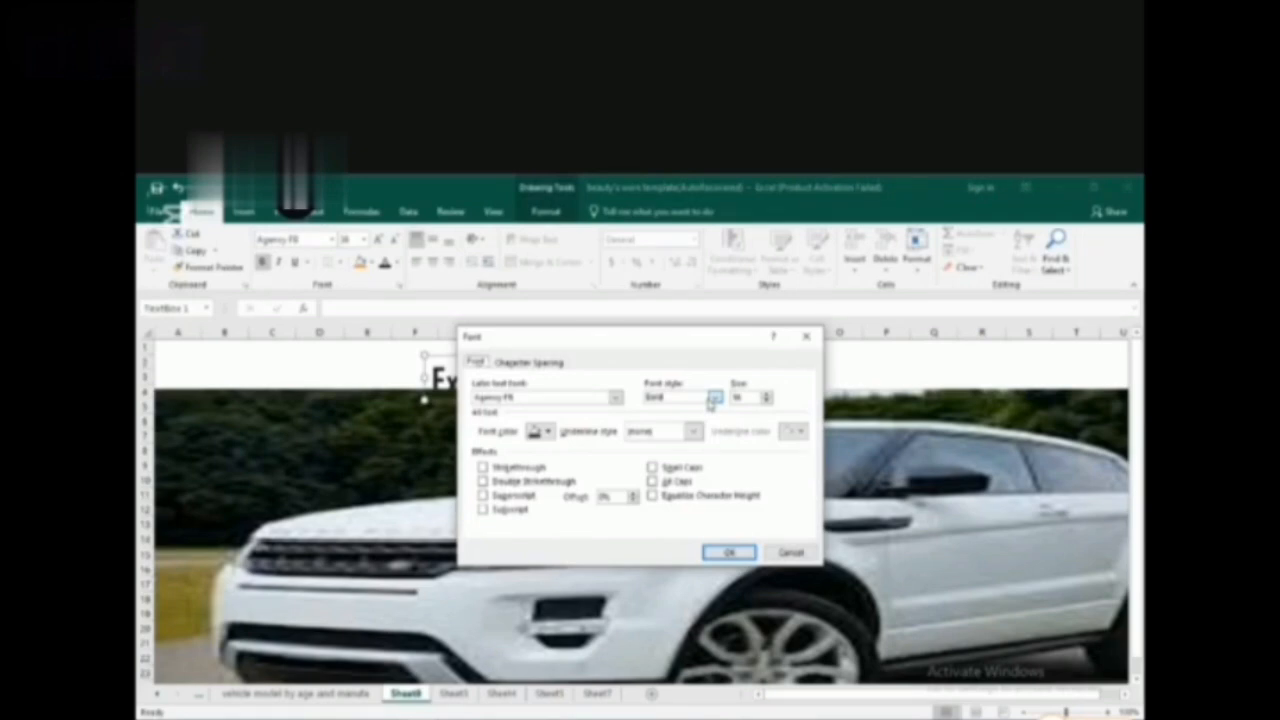
key("Escape")
Move the title text box sideways above the car picture so it spans about columns J to Q
right_click(713, 360)
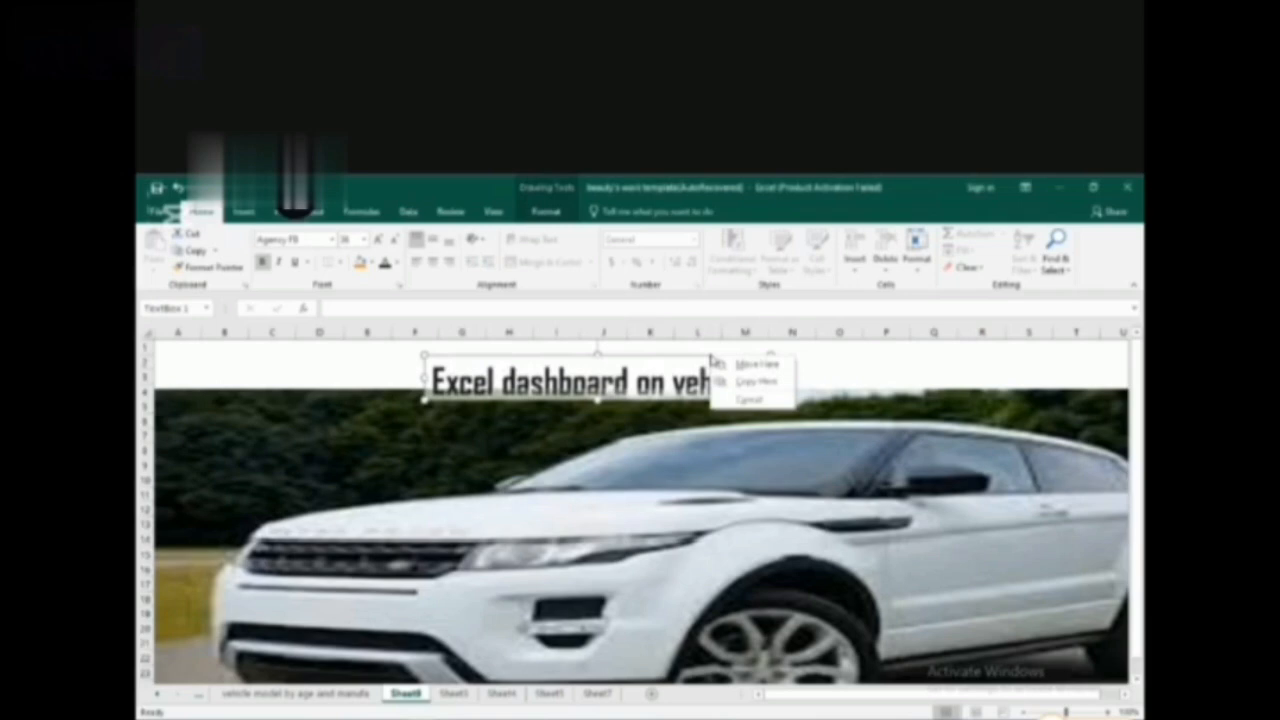
left_click(757, 364)
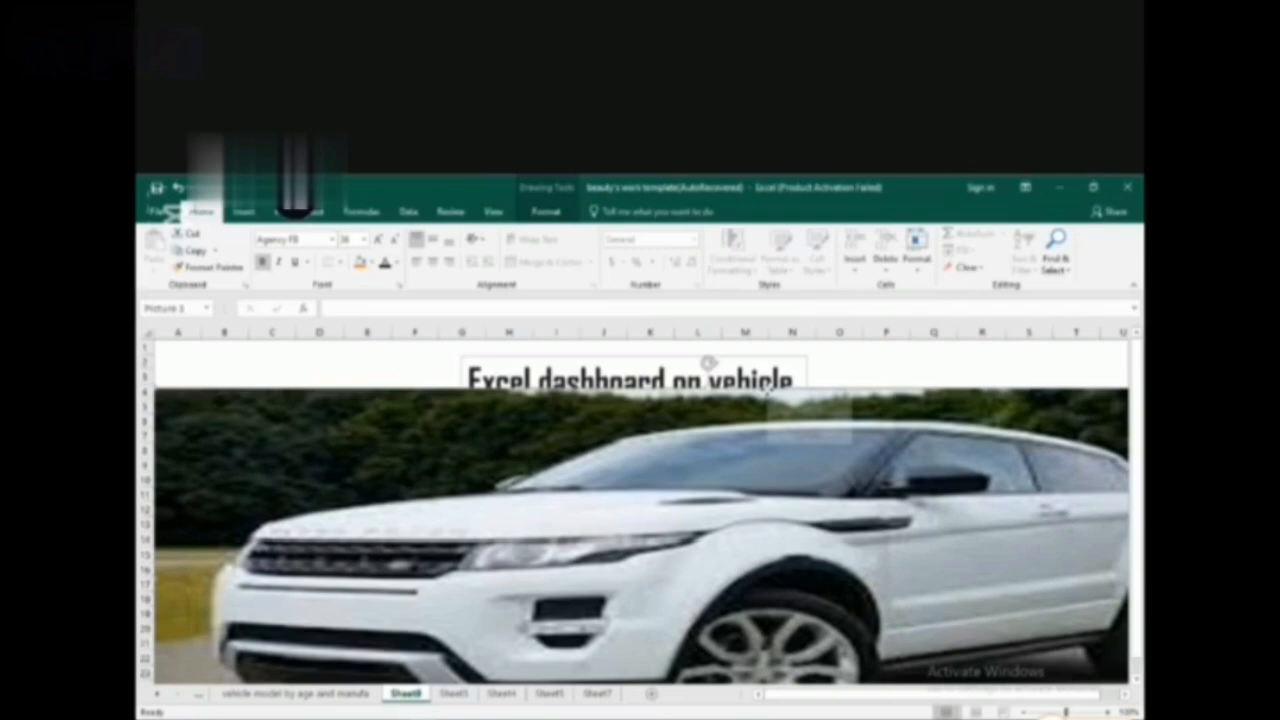
right_click(795, 402)
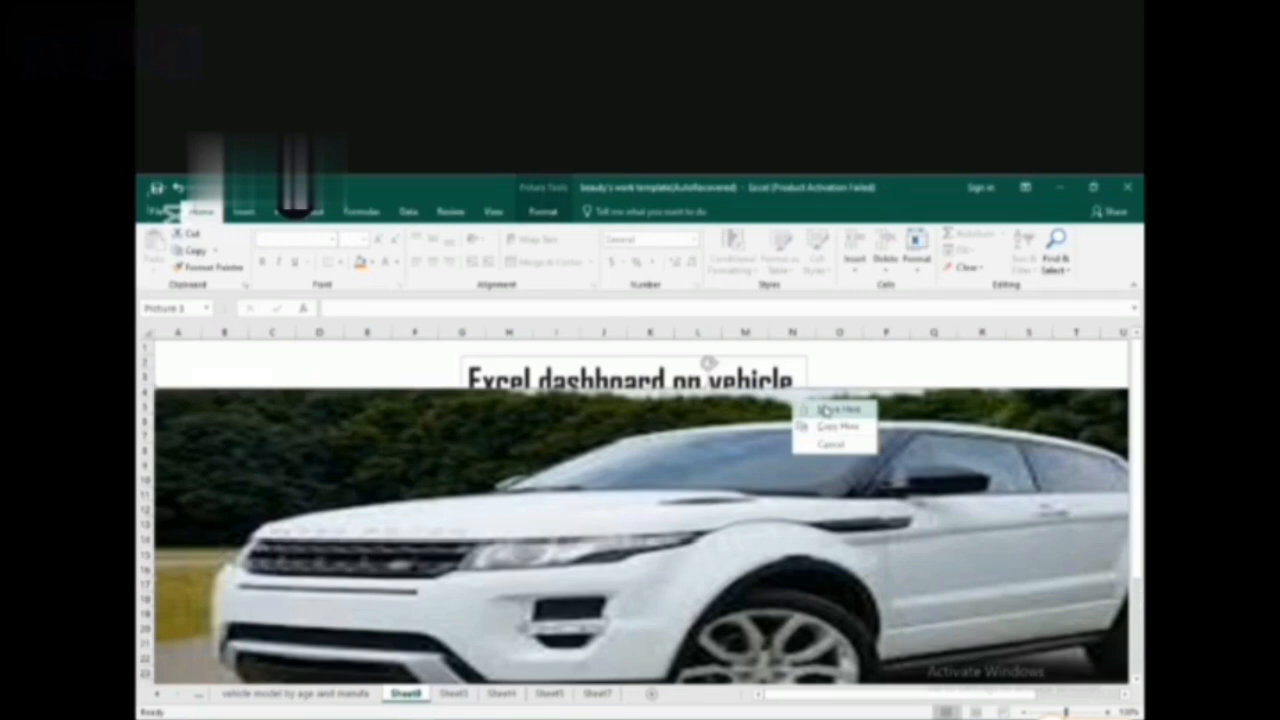
left_click(823, 410)
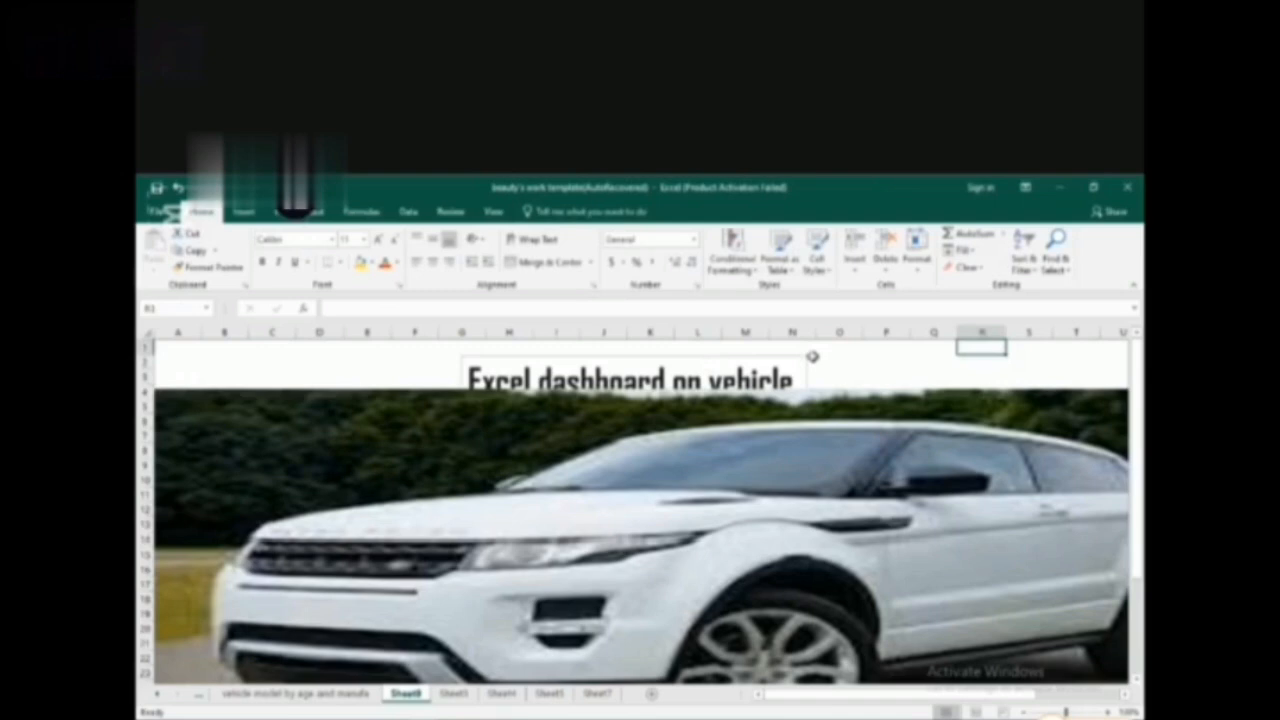
left_click_drag(812, 356, 947, 356)
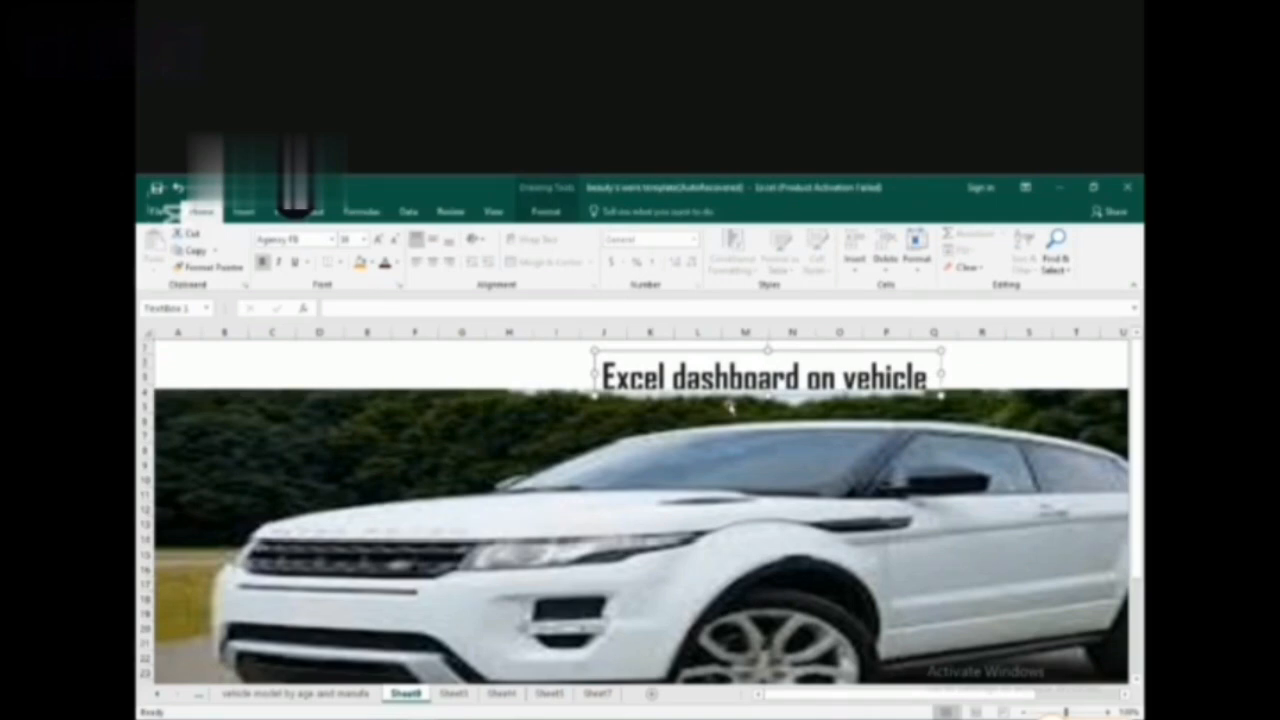
Shift the car picture down to start at about row 5, just below the title, and open its formatting options
right_click(671, 415)
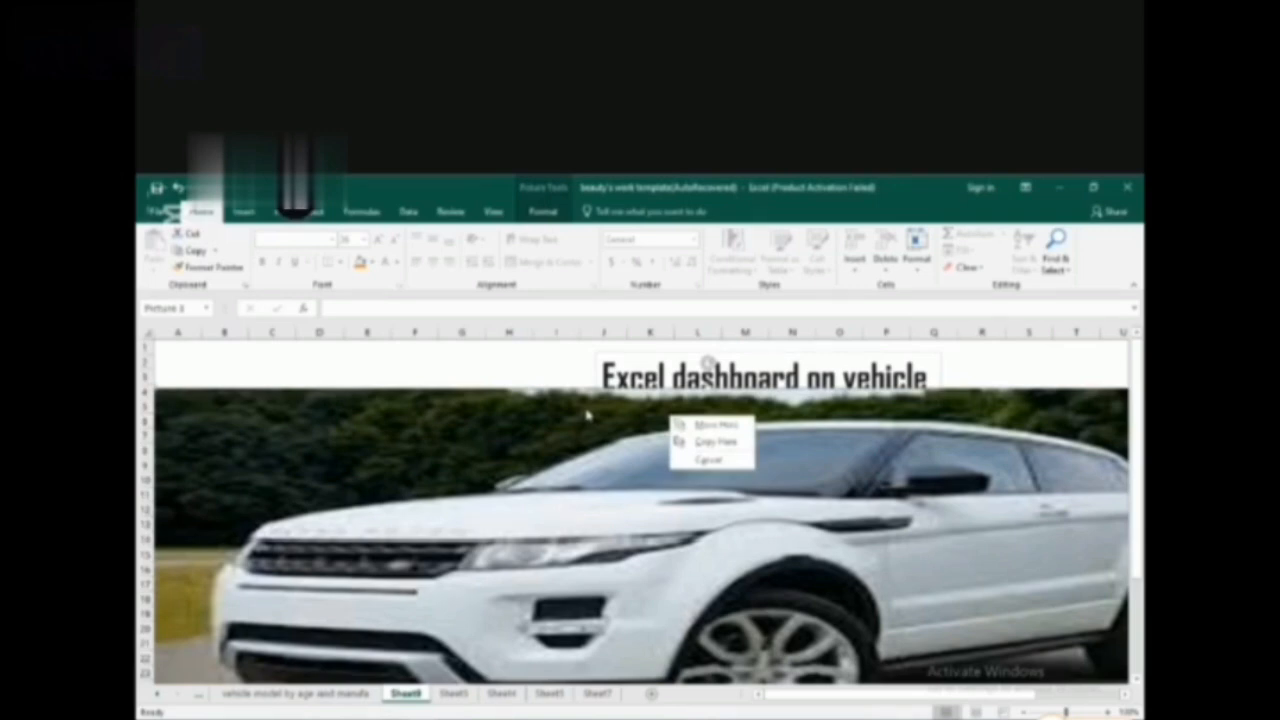
left_click(490, 424)
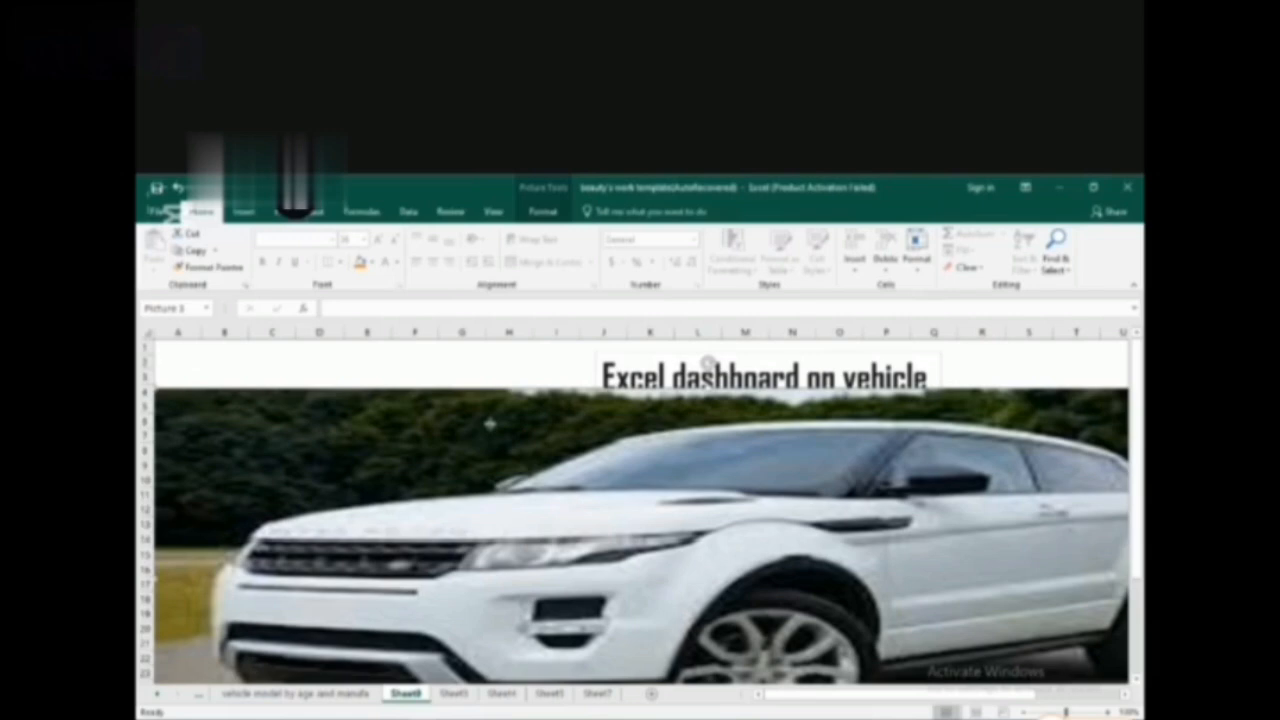
right_click(504, 399)
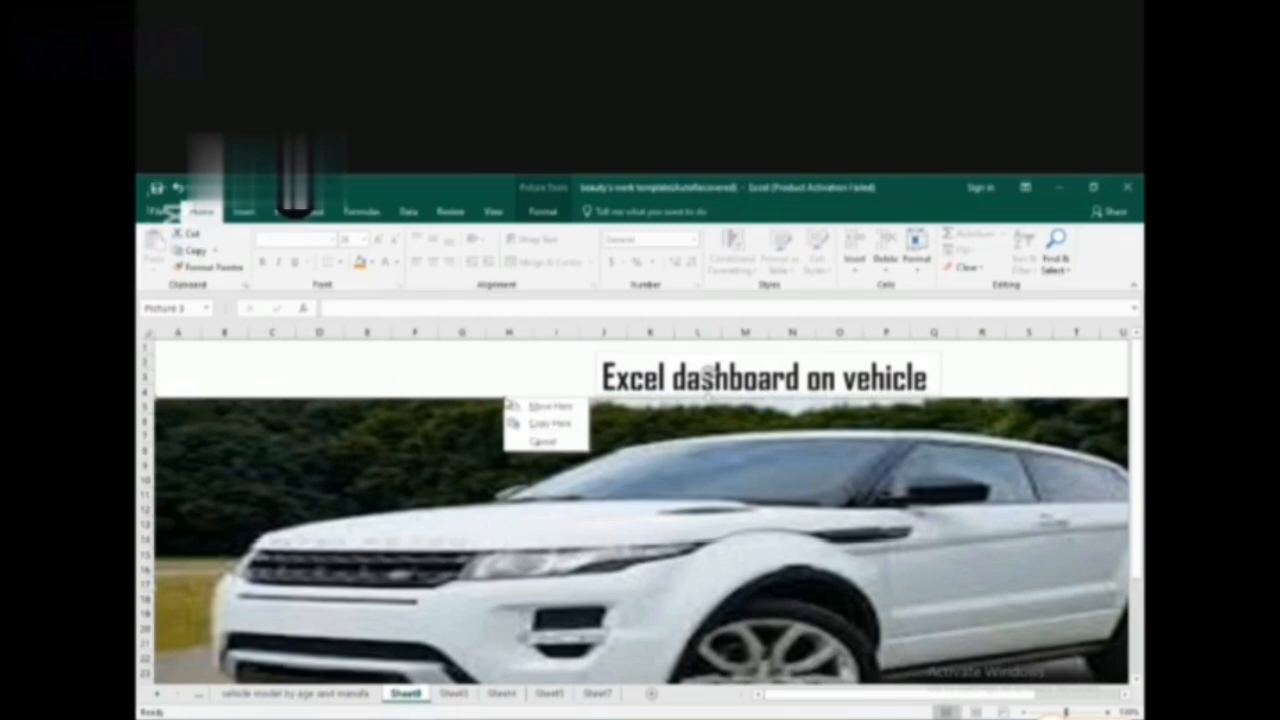
left_click(247, 212)
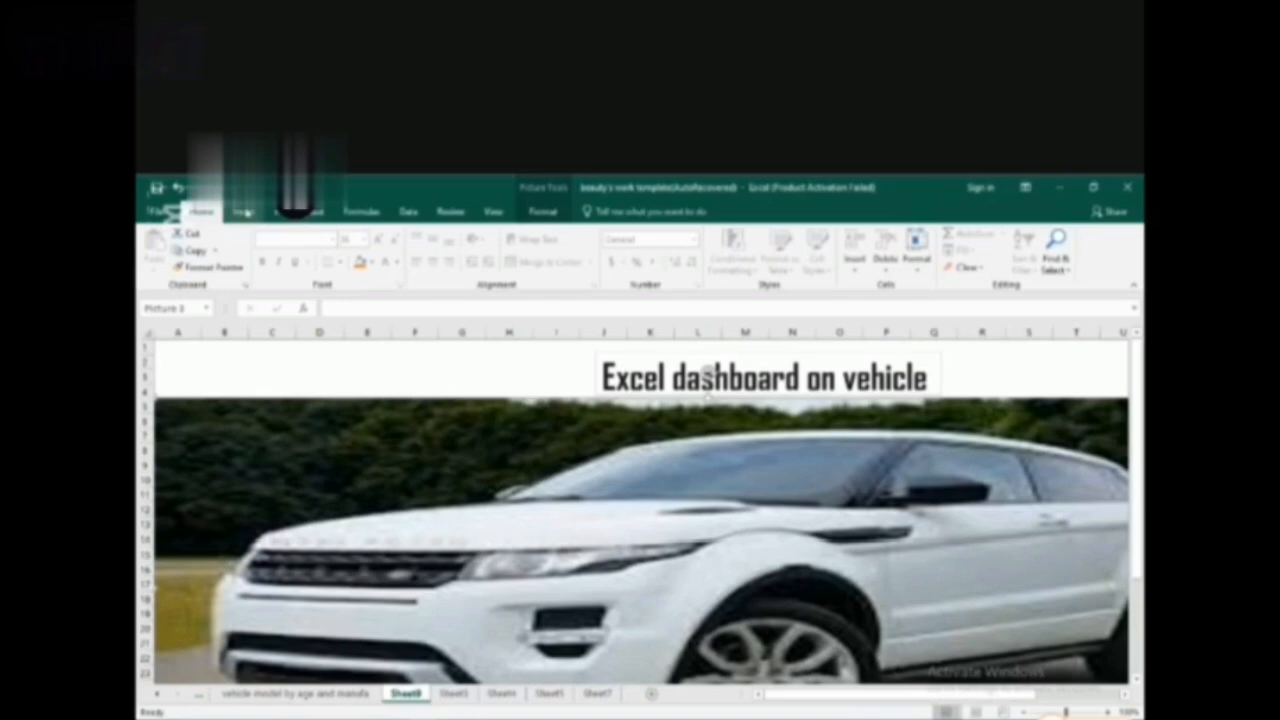
left_click(543, 212)
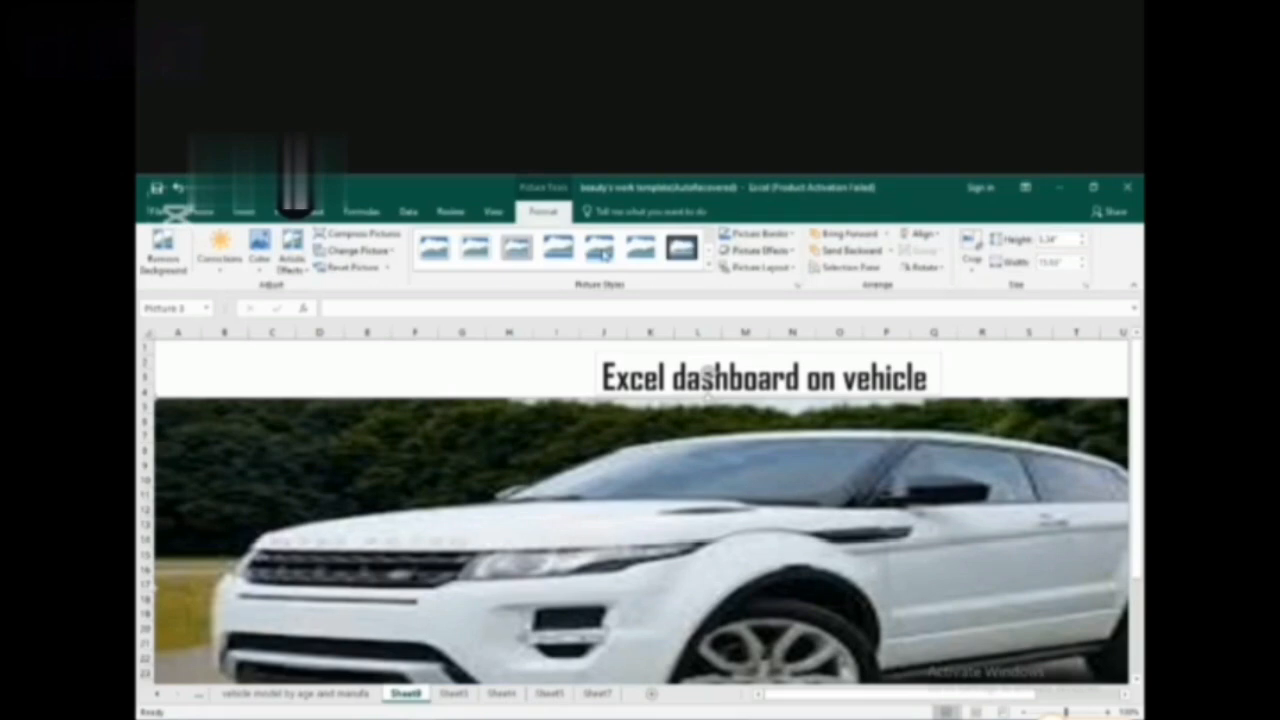
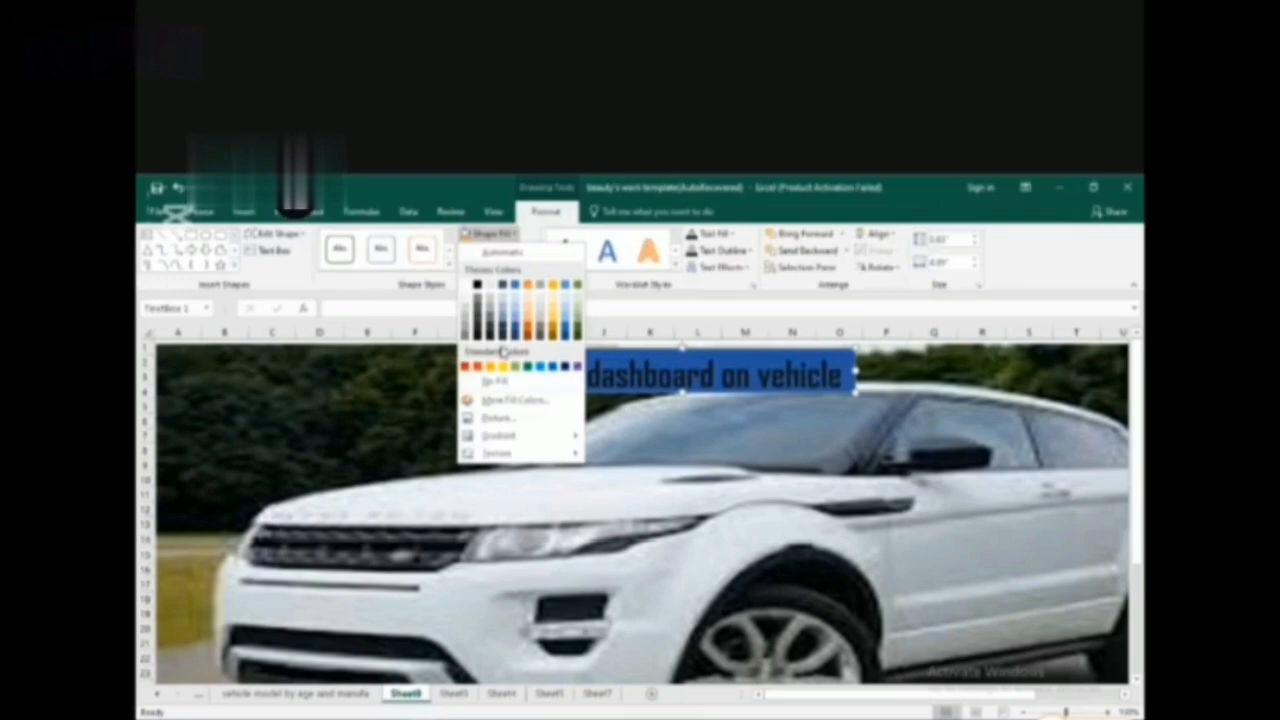
Remove the fill and the outline from the dashboard title text box above the car picture
left_click(494, 381)
left_click(534, 251)
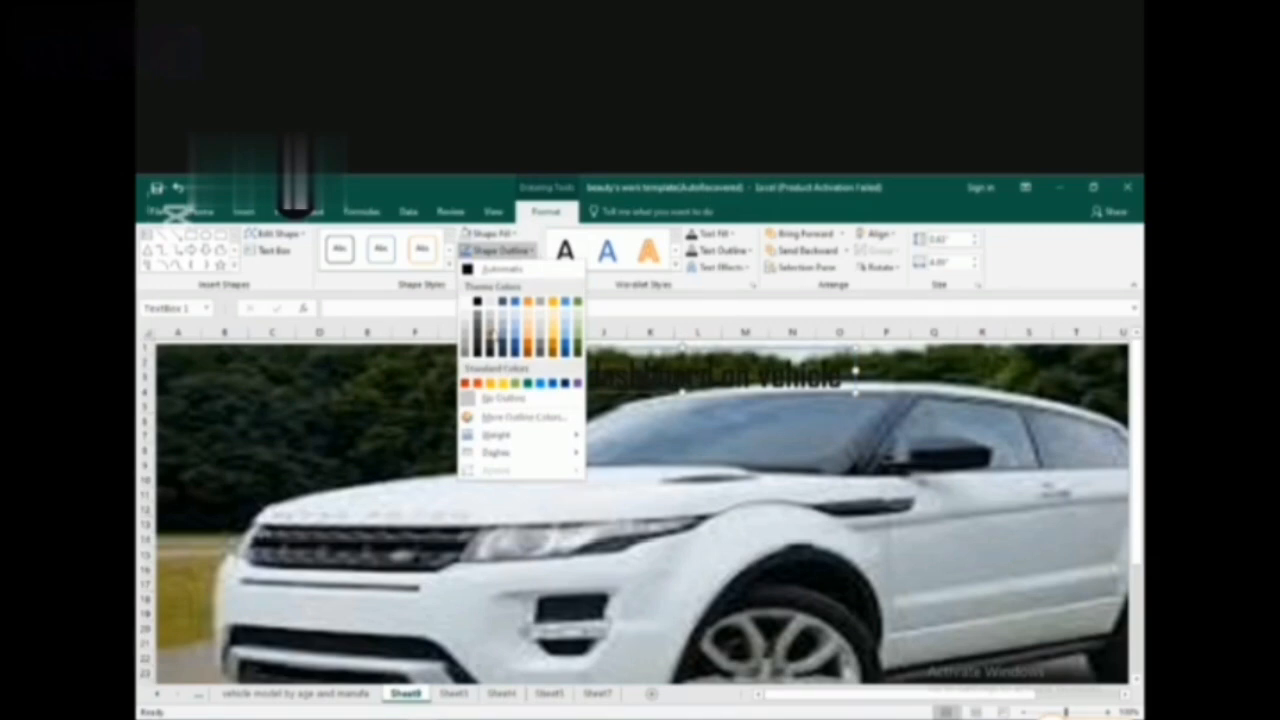
left_click(503, 398)
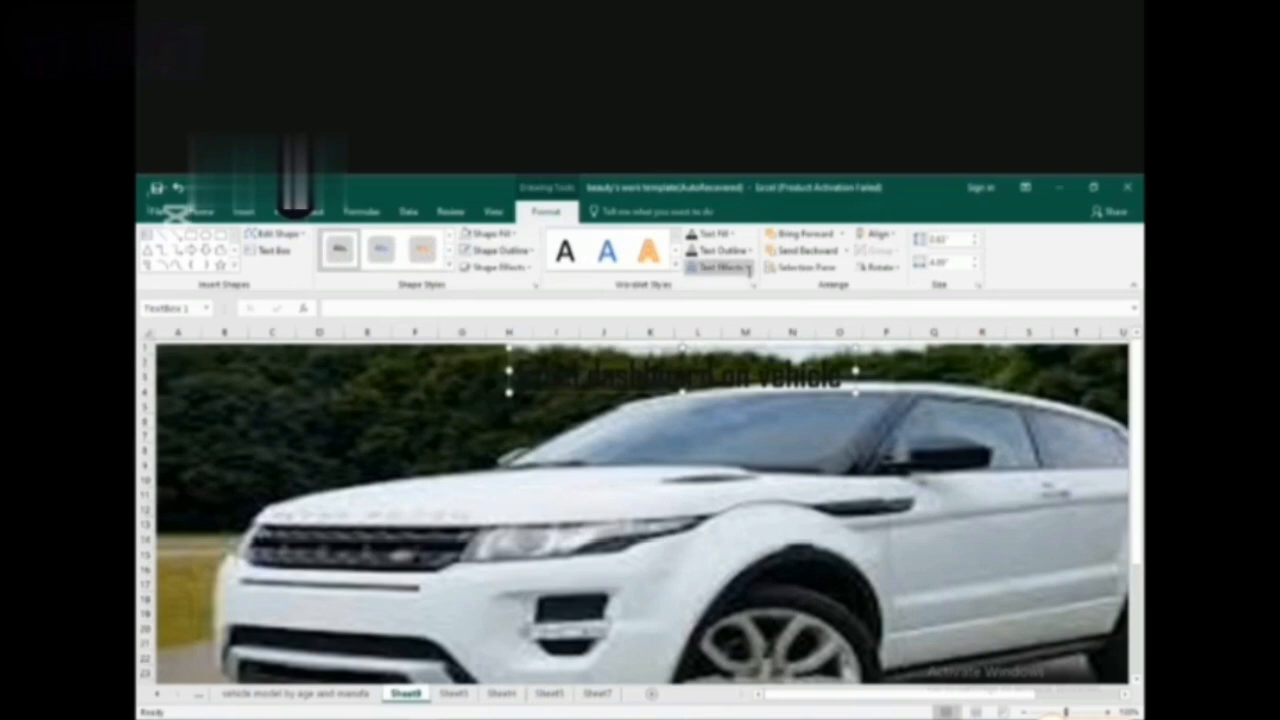
Recolour the title text with a light text fill and nudge the car picture slightly down
left_click(732, 233)
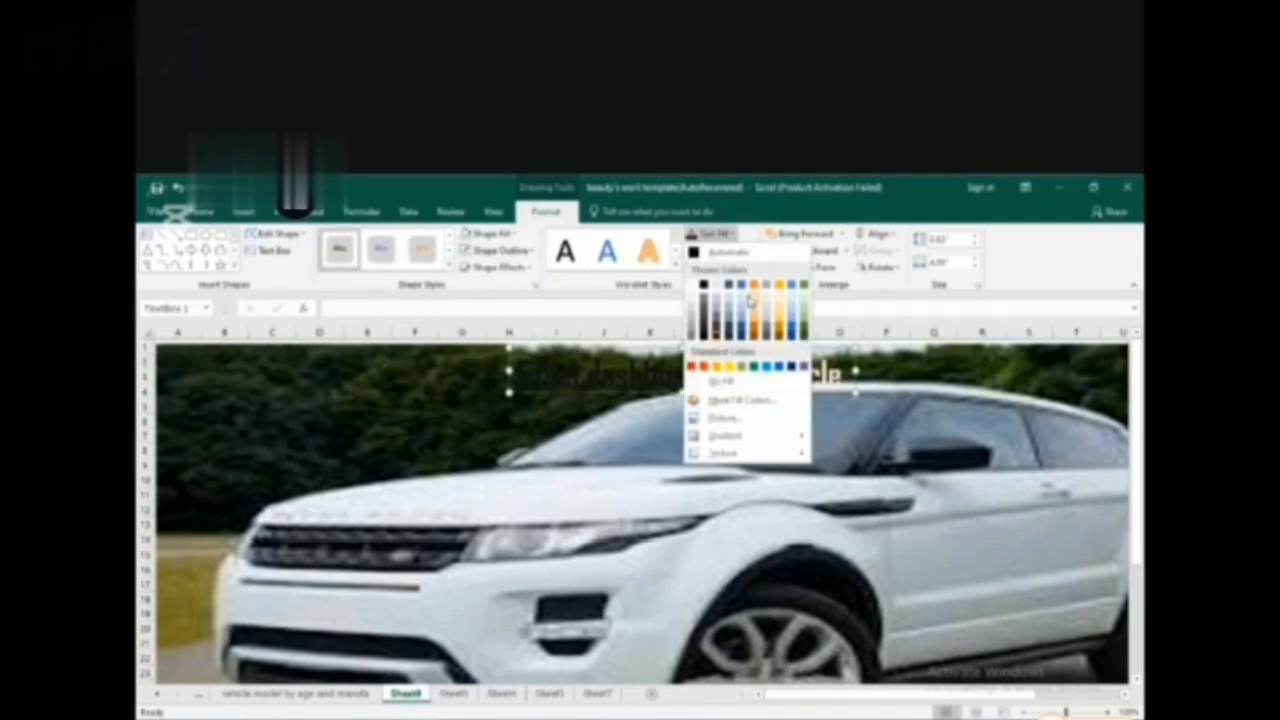
left_click(752, 300)
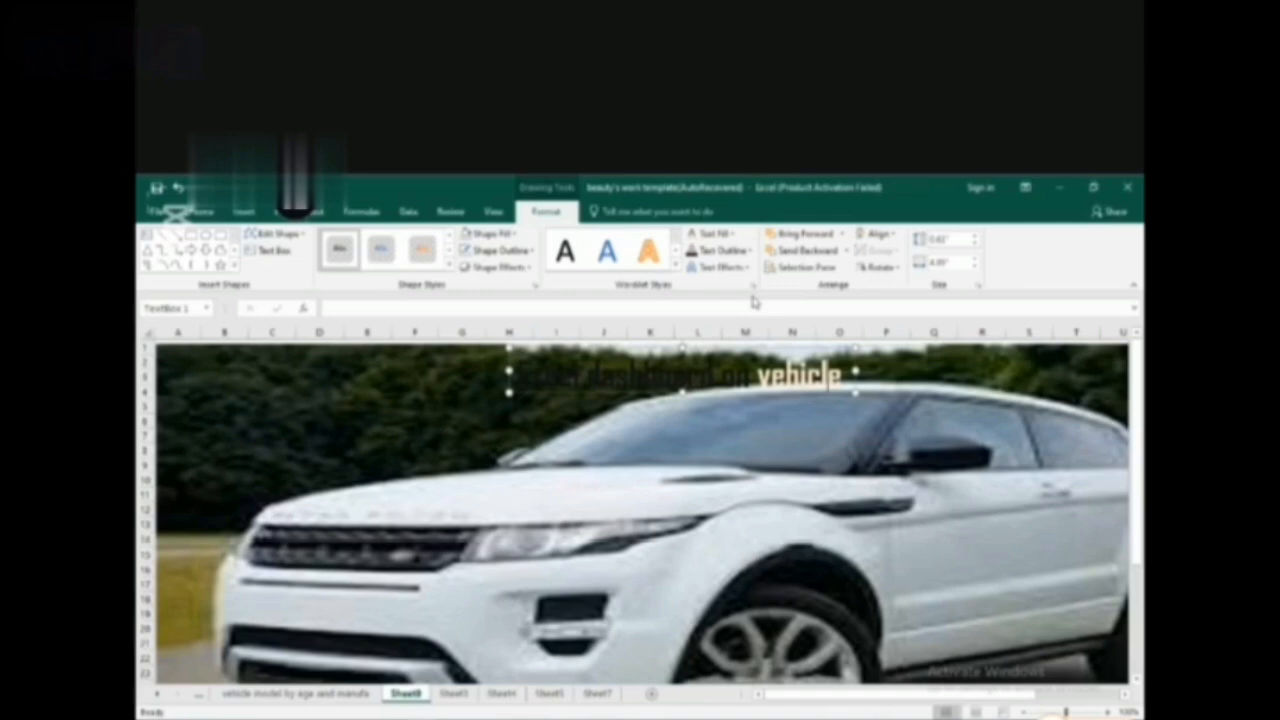
left_click(925, 368)
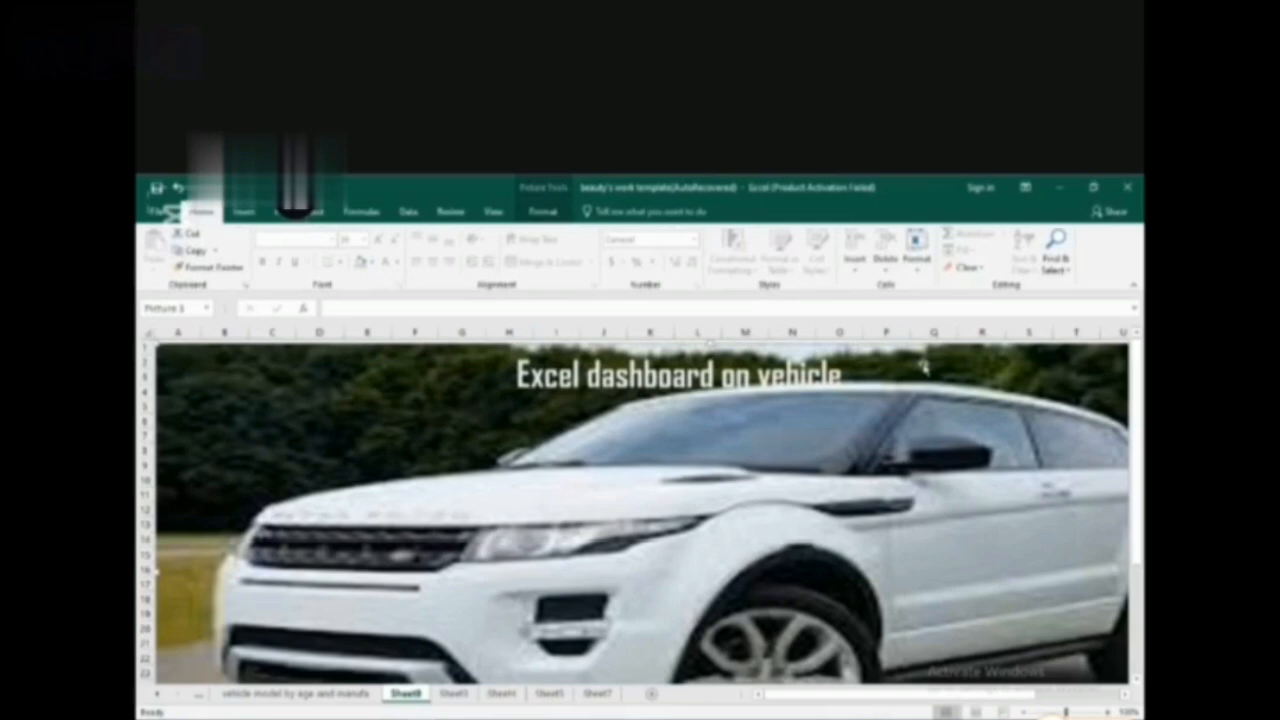
left_click_drag(924, 368, 927, 385)
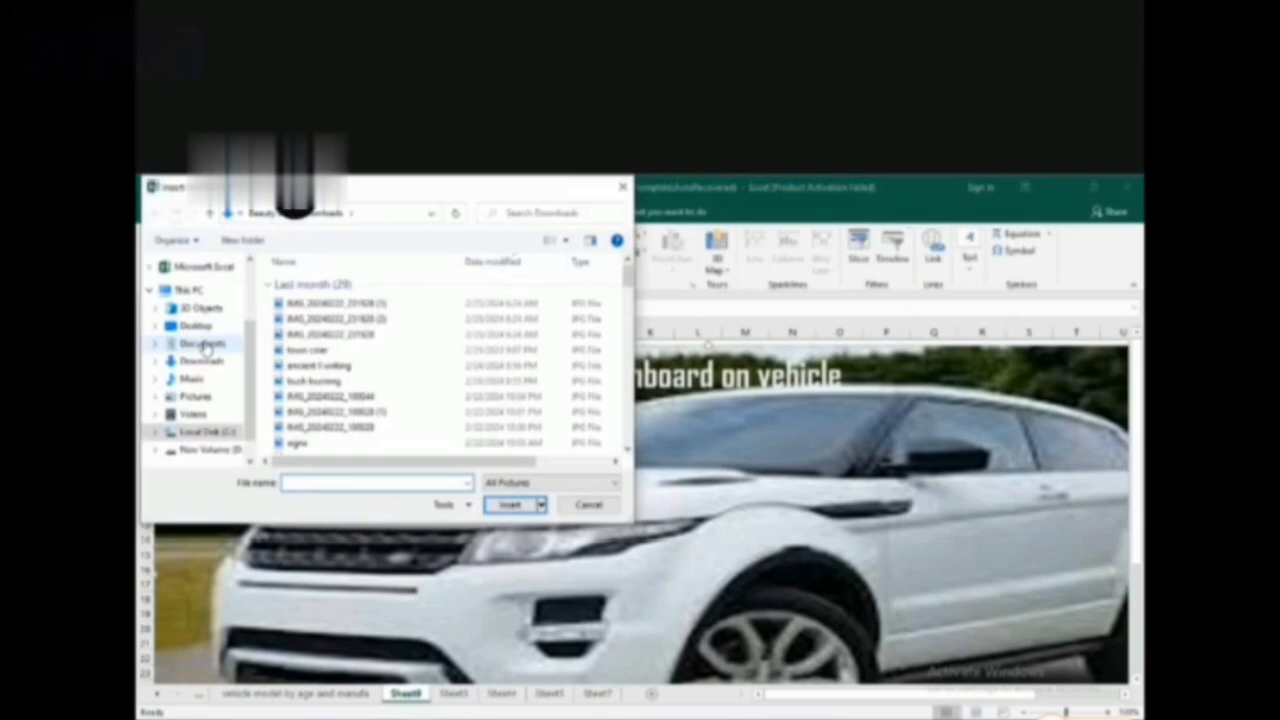
Insert the globe-and-coins icon "images 2" from the Pictures folder onto the sheet
left_click(203, 344)
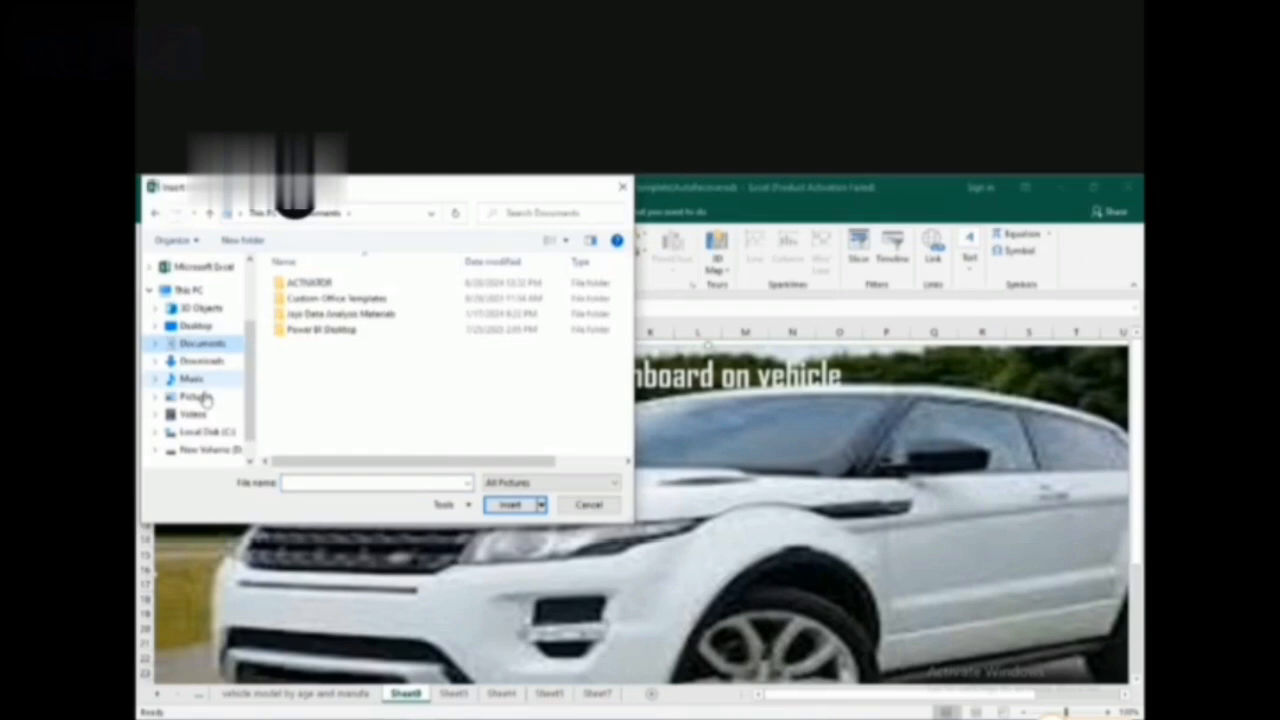
left_click(198, 397)
left_click(484, 335)
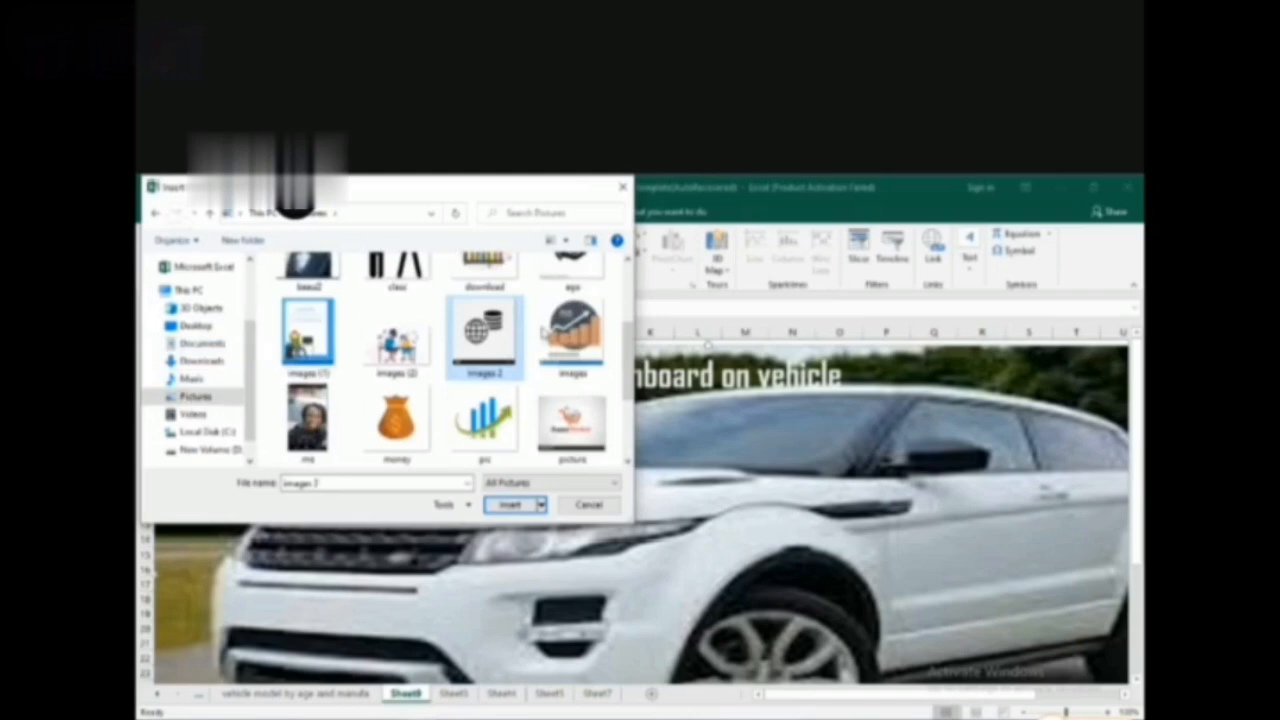
left_click(510, 506)
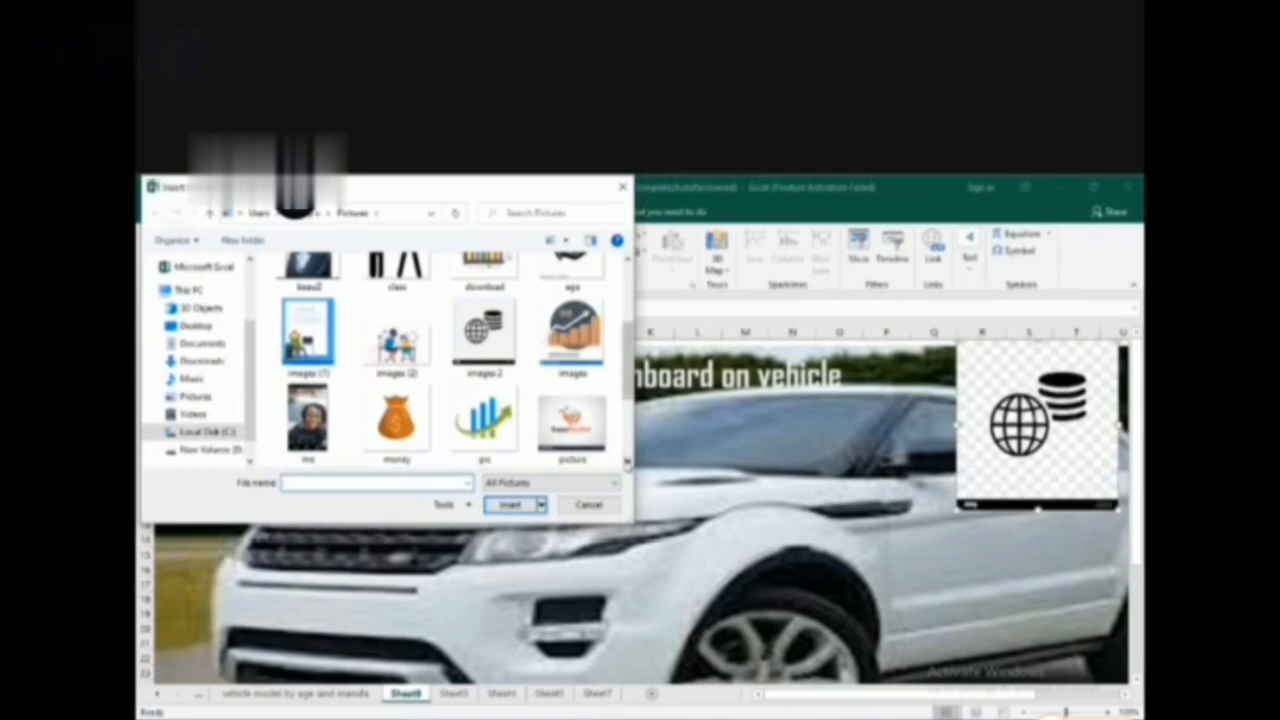
Insert the growth-chart picture "images" and line up the shrunken globe-and-coins and chart icons just before the title
double_click(573, 335)
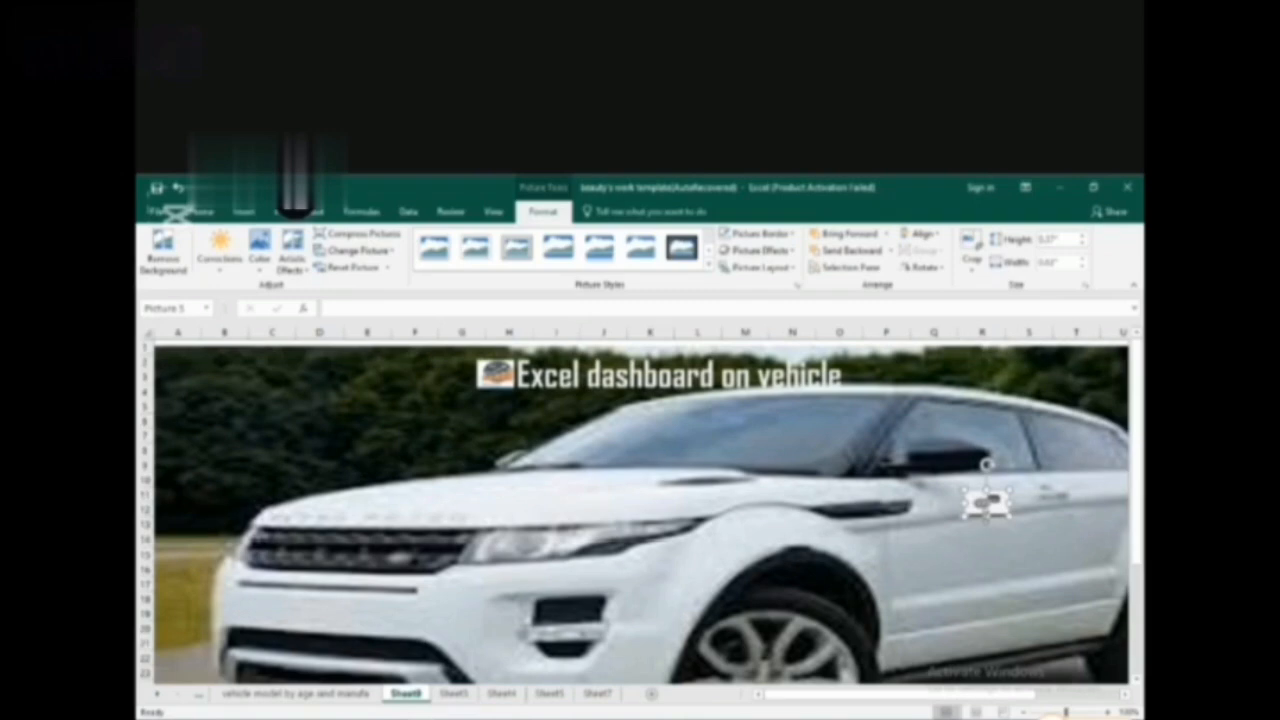
left_click_drag(986, 505, 452, 373)
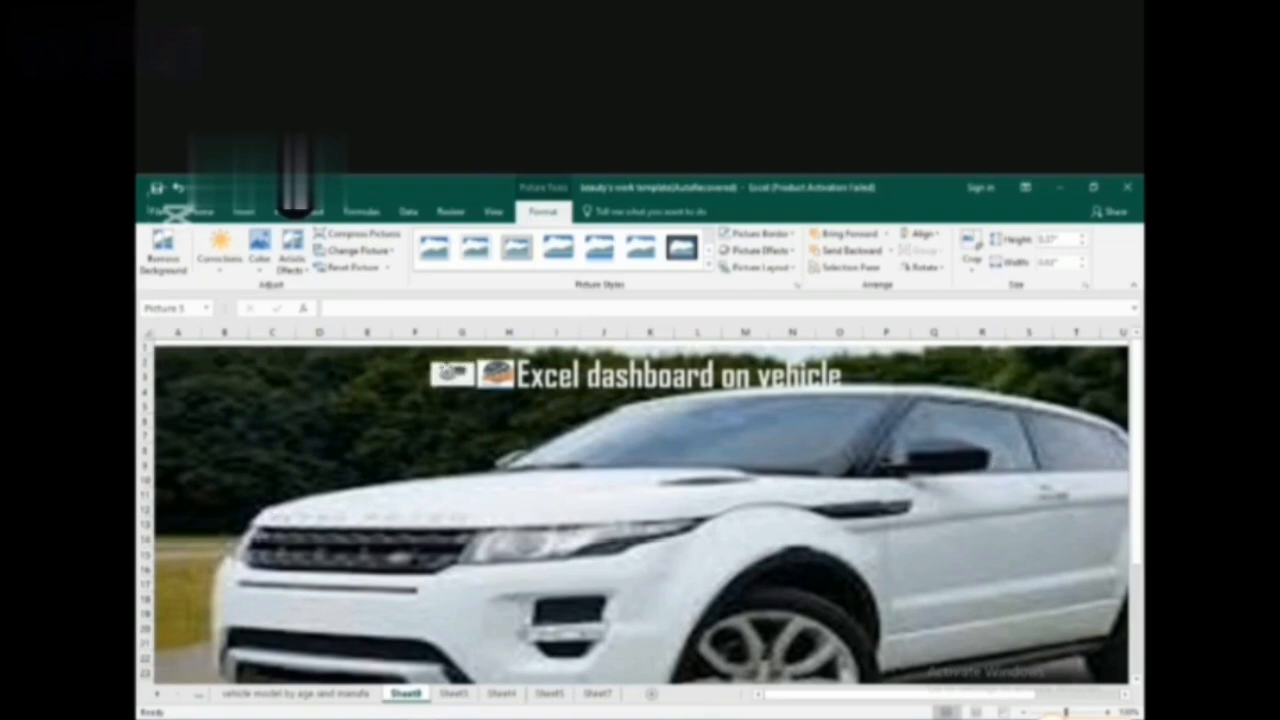